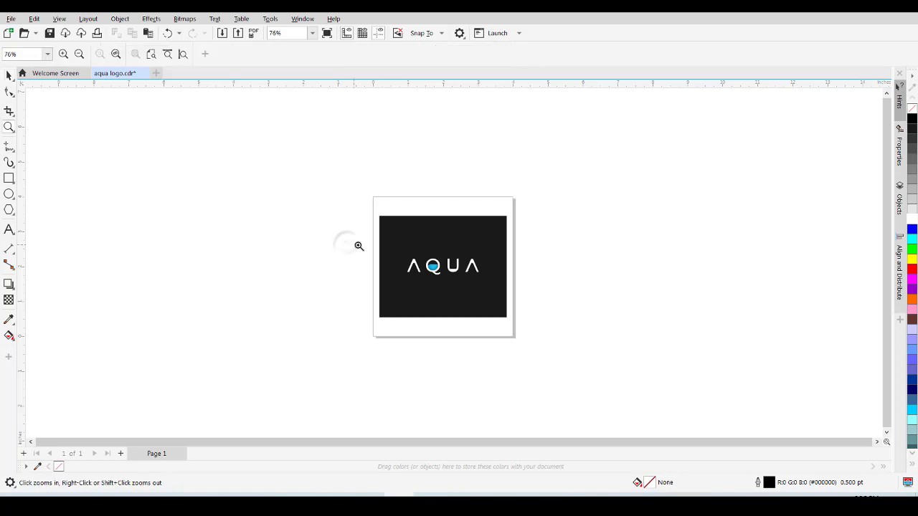
Step: Examine the finished AQUA logo on Page 1 up close, including the water-filled Q and the modified letters
left_click_drag(361, 214, 521, 322)
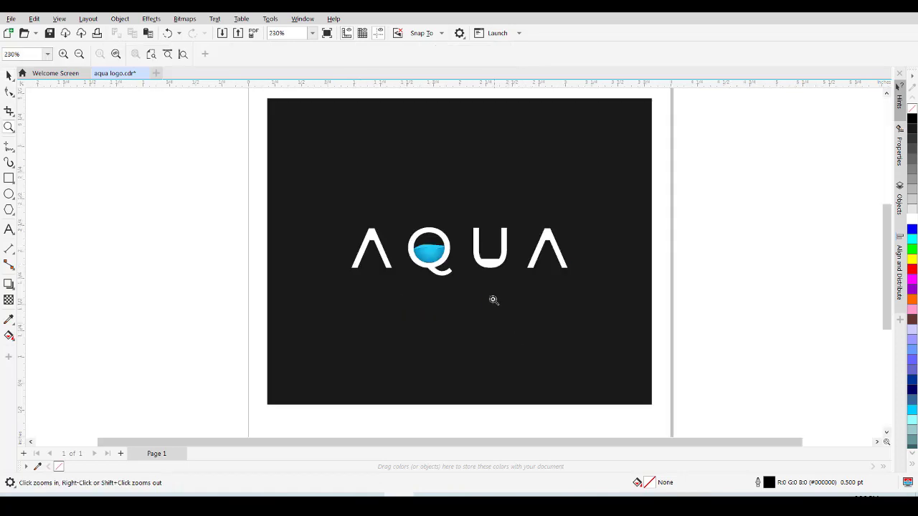
key("space")
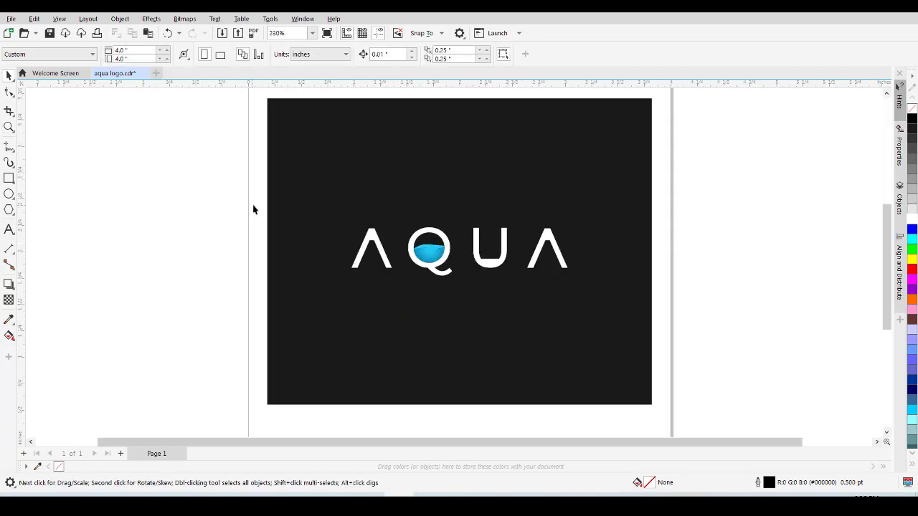
key("z")
left_click_drag(258, 189, 627, 311)
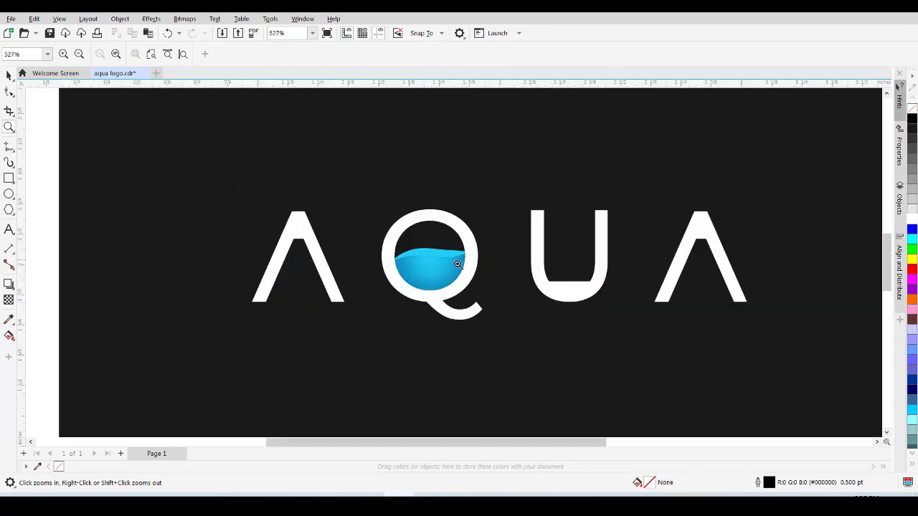
right_click(411, 312)
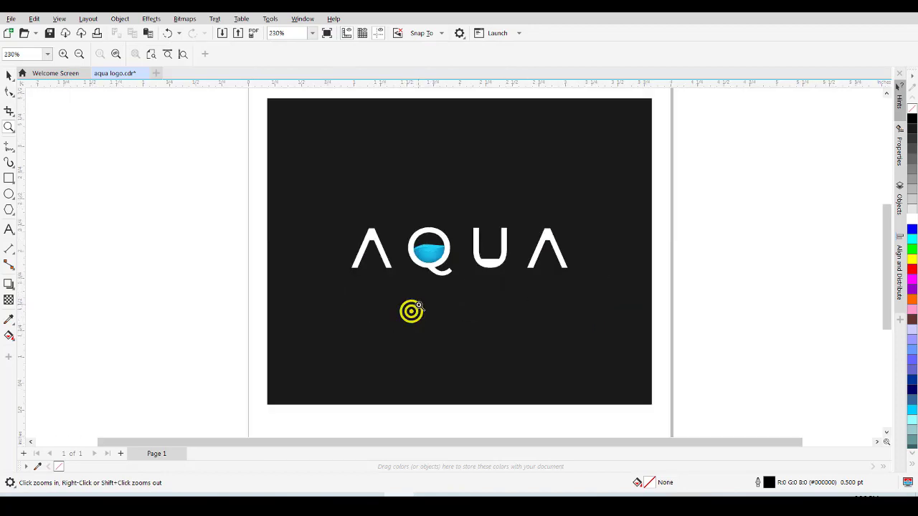
key("space")
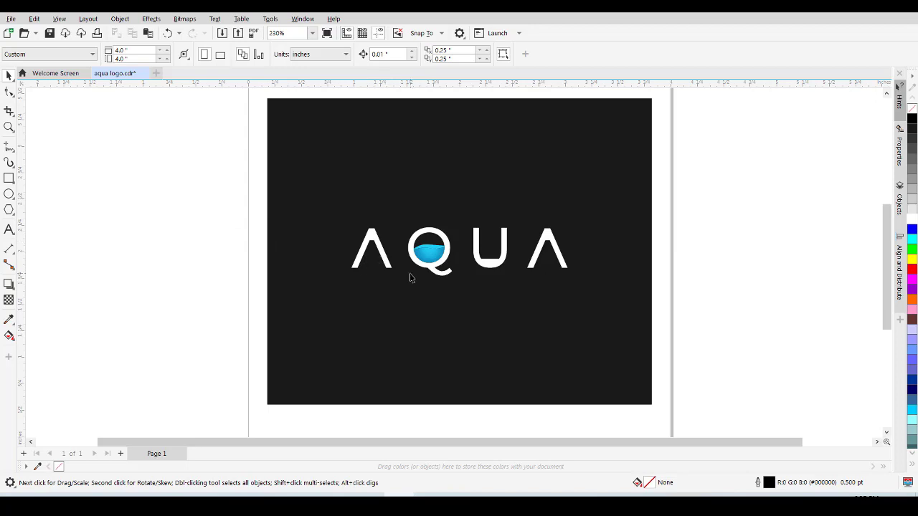
Step: Add a second page and place the artistic text "AQUA" on it in 24 pt Arial
left_click(121, 454)
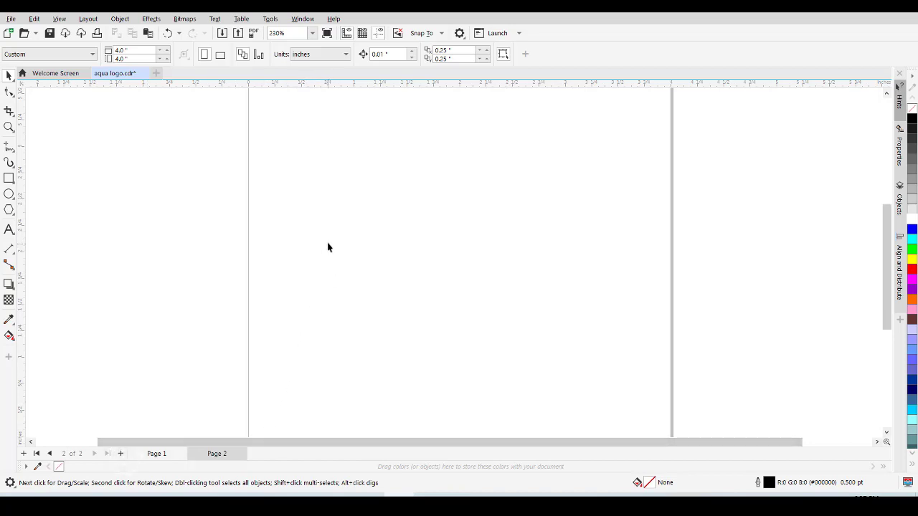
left_click(9, 229)
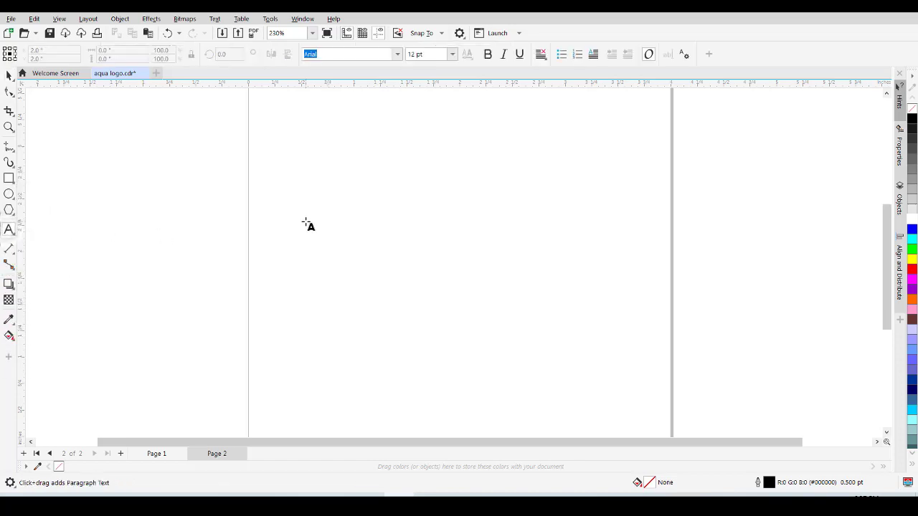
left_click(352, 238)
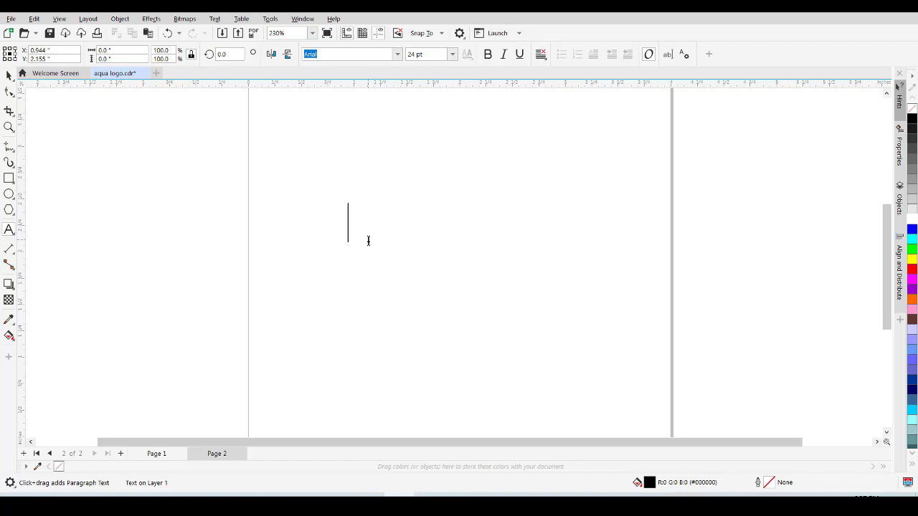
type("AQUA")
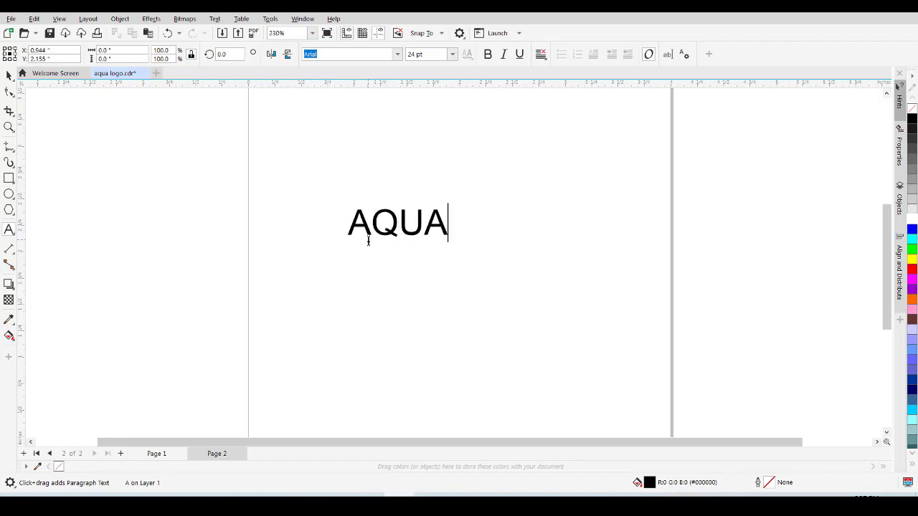
key("ctrl+space")
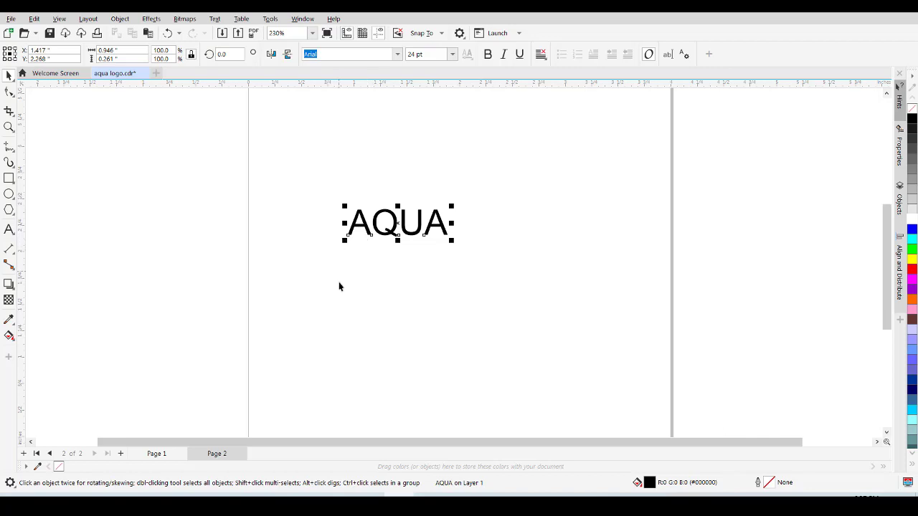
Step: Enlarge the AQUA text proportionally to about 62.3 pt, roughly 2.46 inches wide
left_click_drag(452, 240, 582, 354)
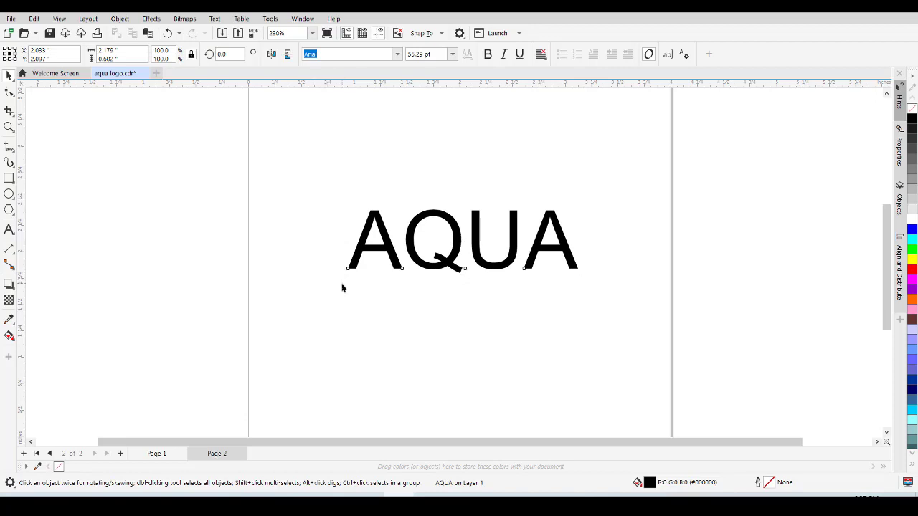
left_click(341, 282)
left_click(346, 278)
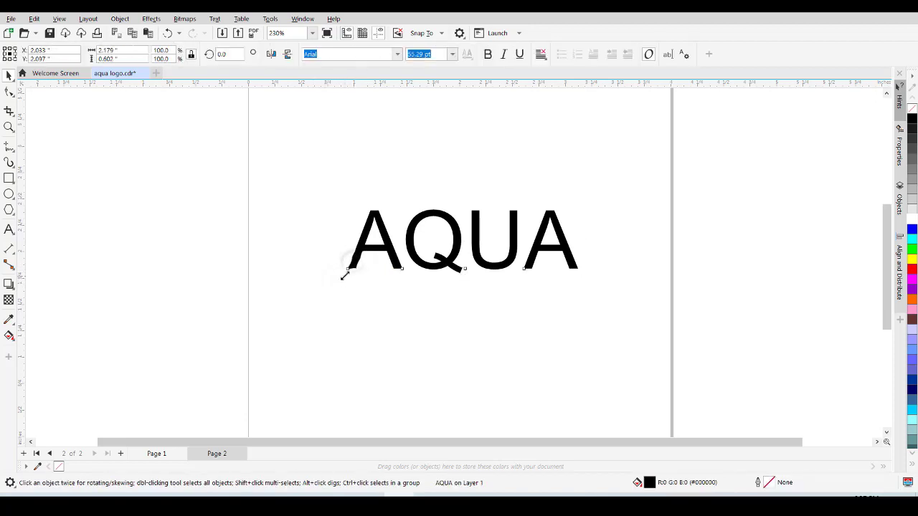
left_click_drag(344, 272, 316, 287)
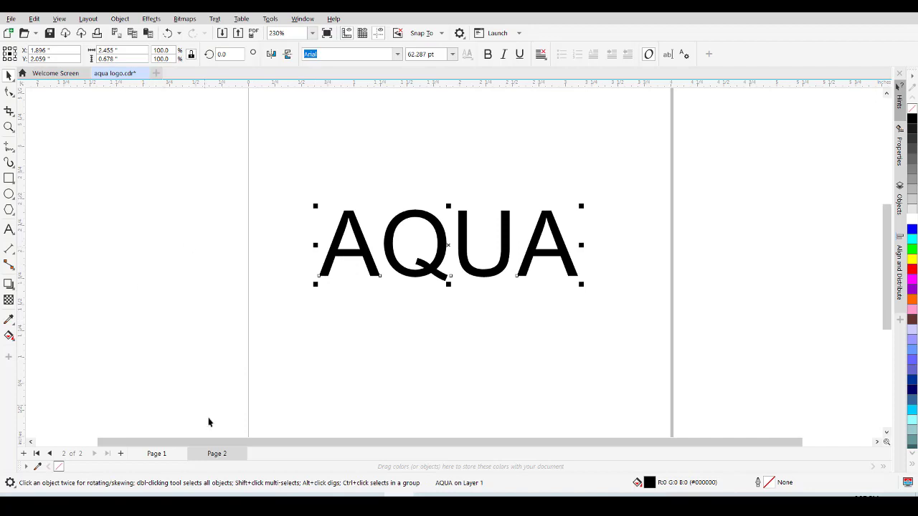
Step: Using the Page 1 logo as reference, widen the AQUA letter spacing to about 2.92 inches overall and shift the text toward the page's left edge
left_click(156, 454)
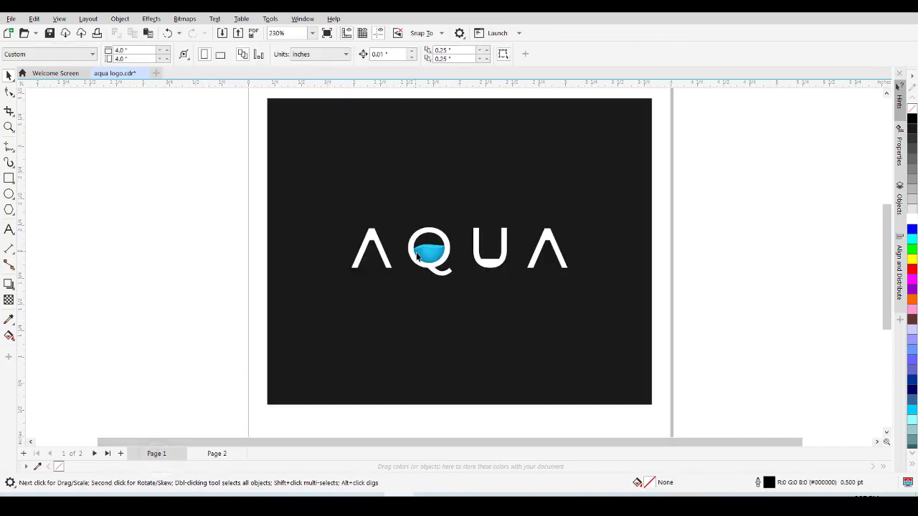
left_click(221, 456)
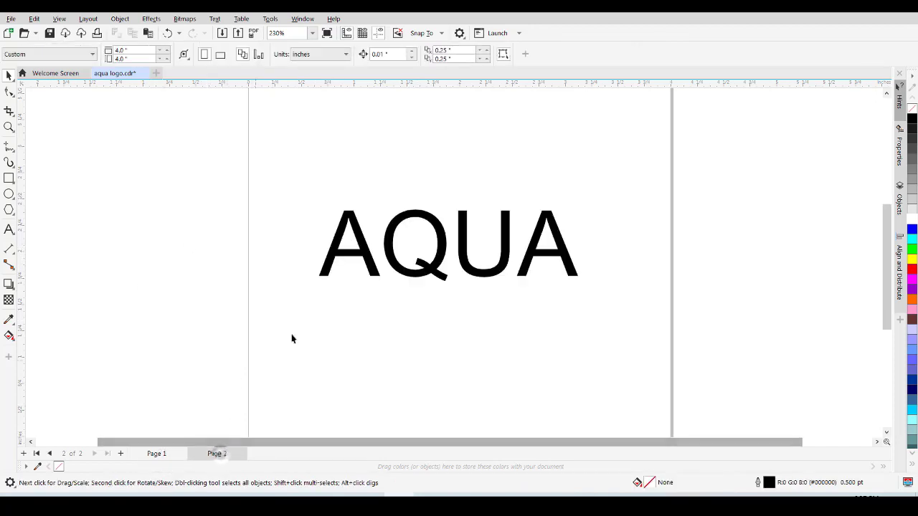
left_click(352, 262)
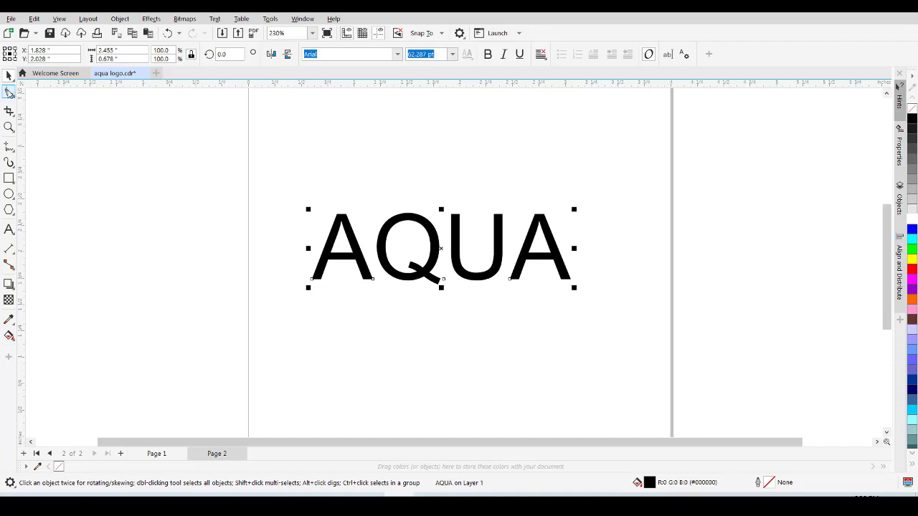
left_click(9, 92)
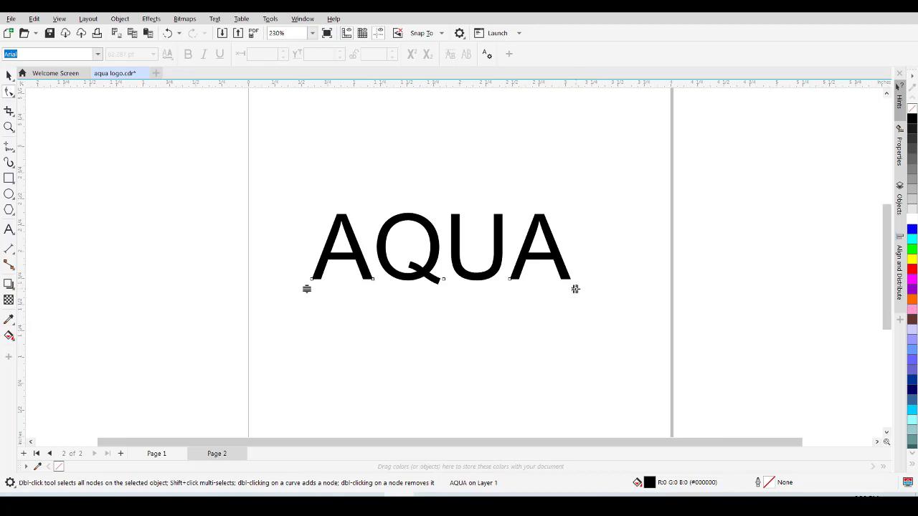
left_click_drag(575, 289, 617, 292)
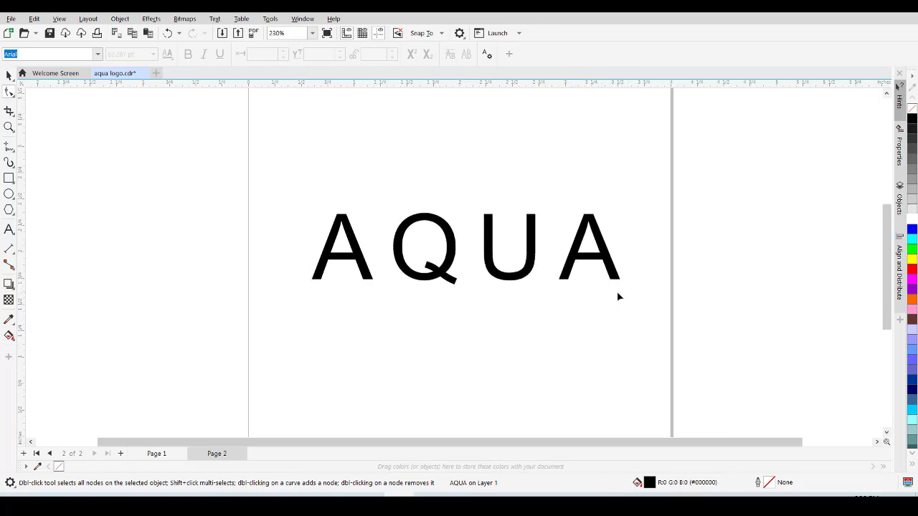
key("space")
left_click_drag(500, 271, 487, 279)
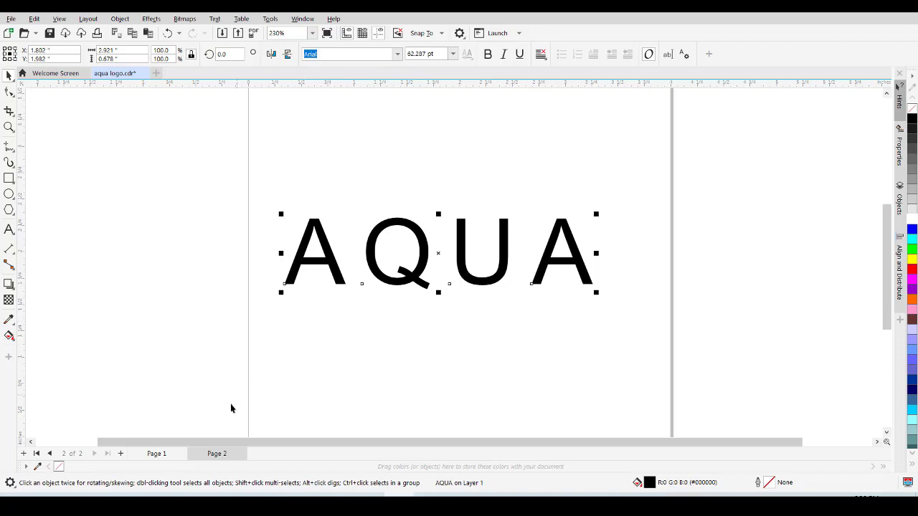
Step: Compare the lettering with the Page 1 logo and set the AQUA text's font to Montserrat
left_click(160, 454)
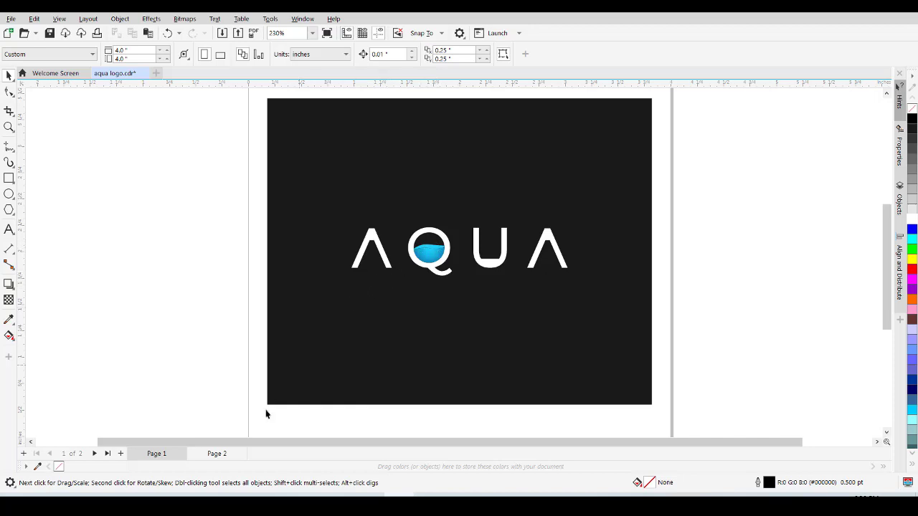
left_click(215, 454)
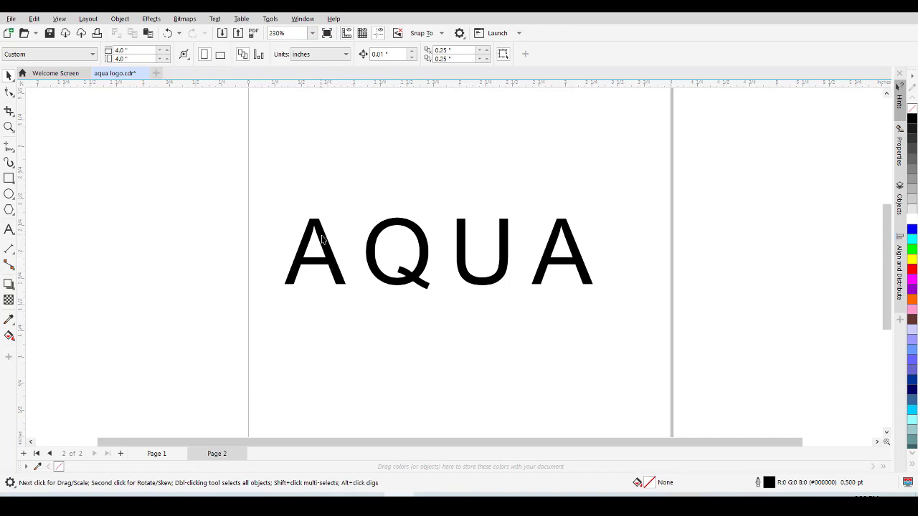
left_click(158, 454)
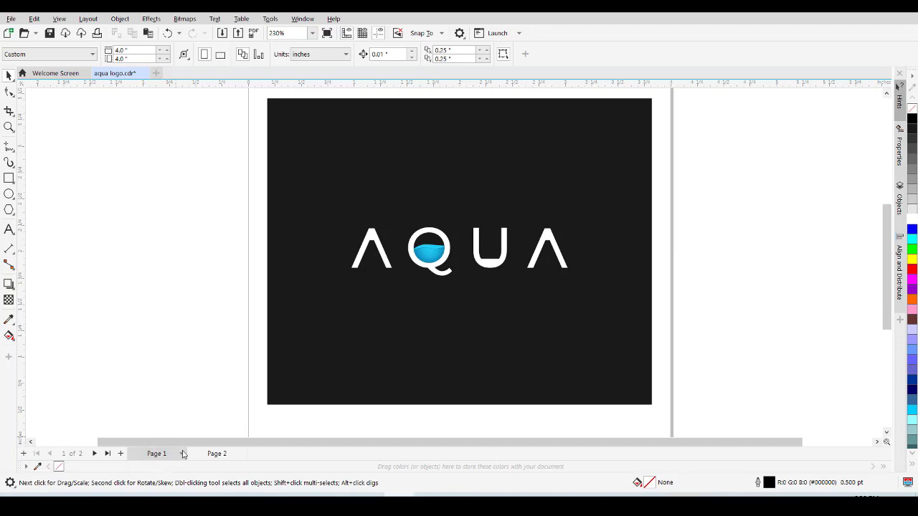
left_click(216, 454)
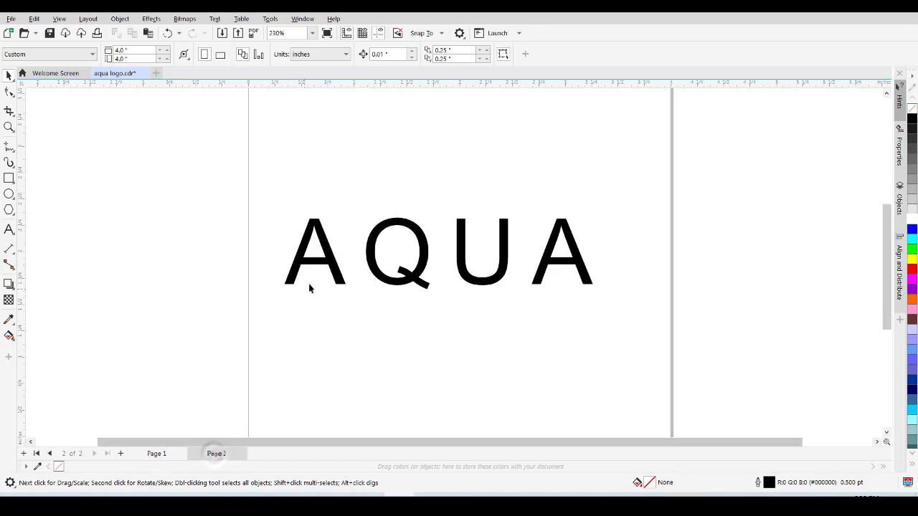
left_click(334, 276)
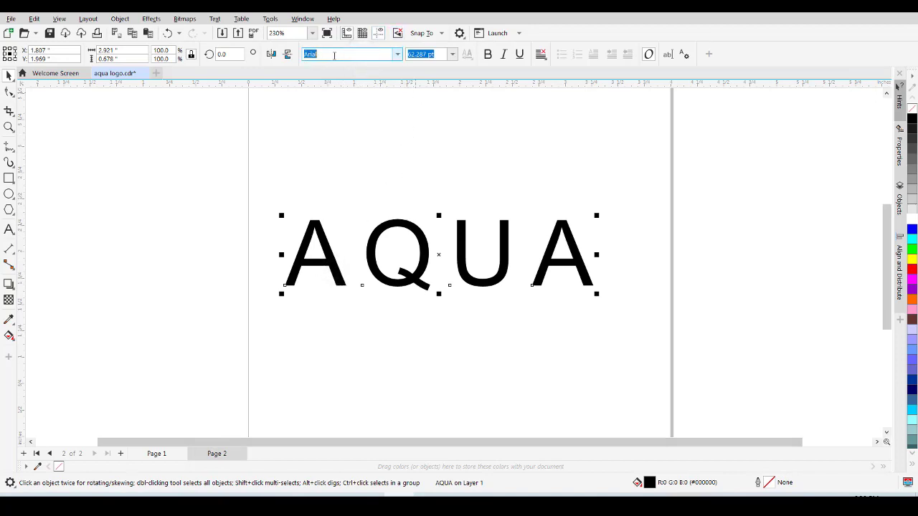
type("Mon")
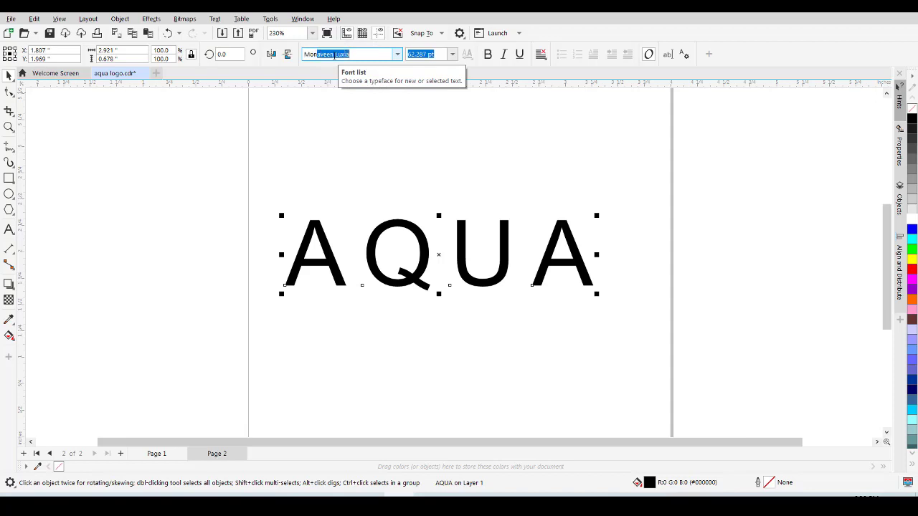
type("tserrat")
key("Return")
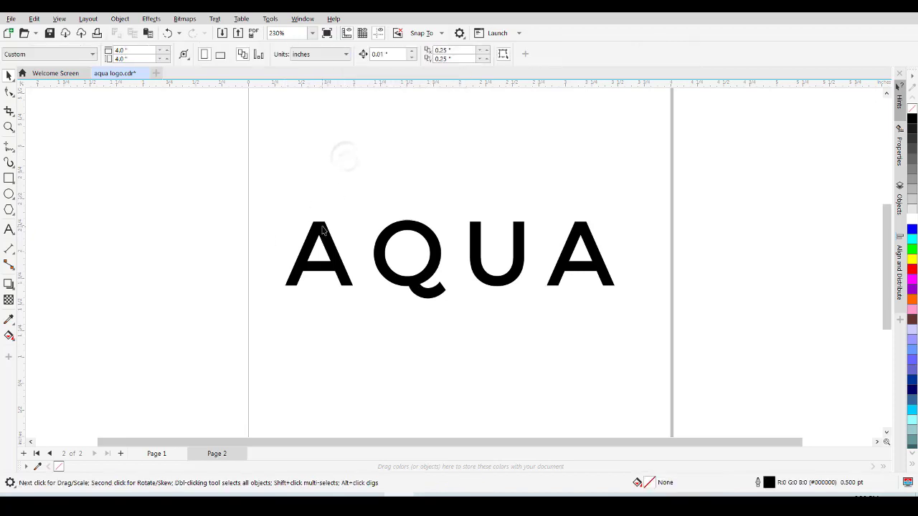
Step: Check the Page 1 logo and tighten the letter spacing of the Montserrat AQUA text to about 2.9 inches overall
left_click(163, 456)
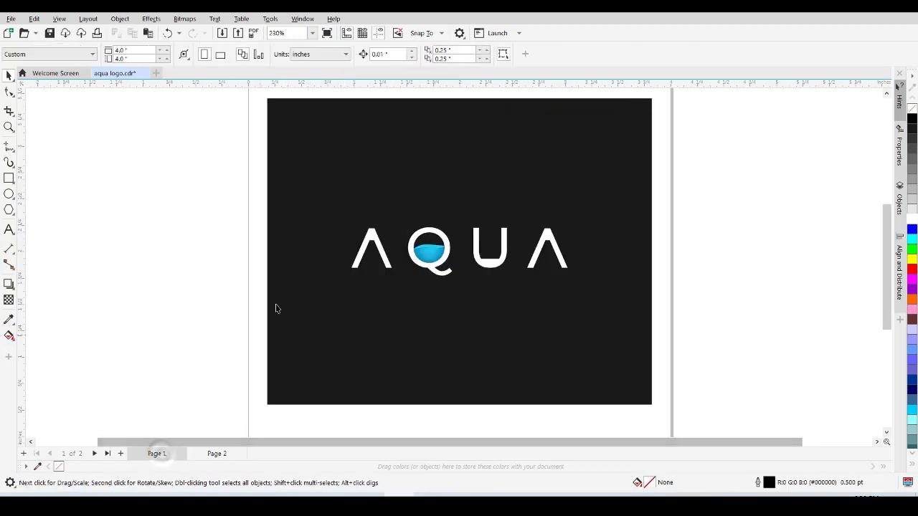
left_click(216, 453)
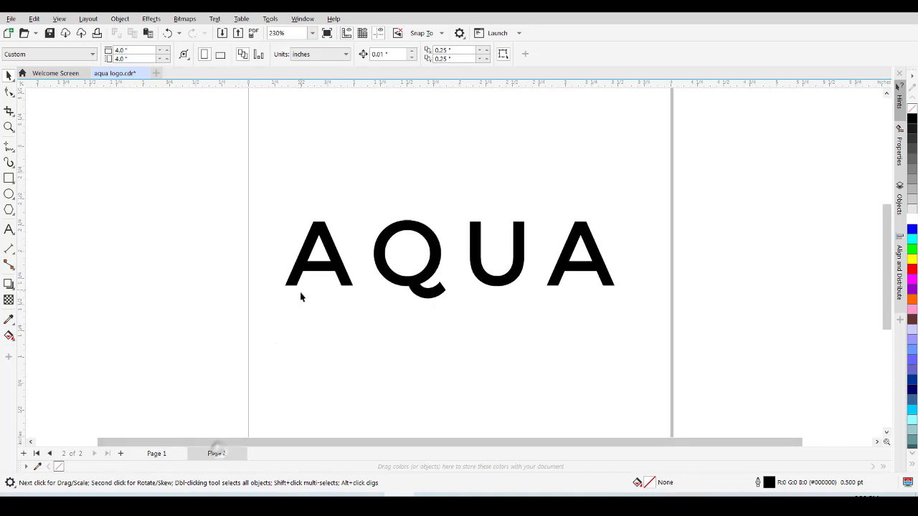
left_click(340, 267)
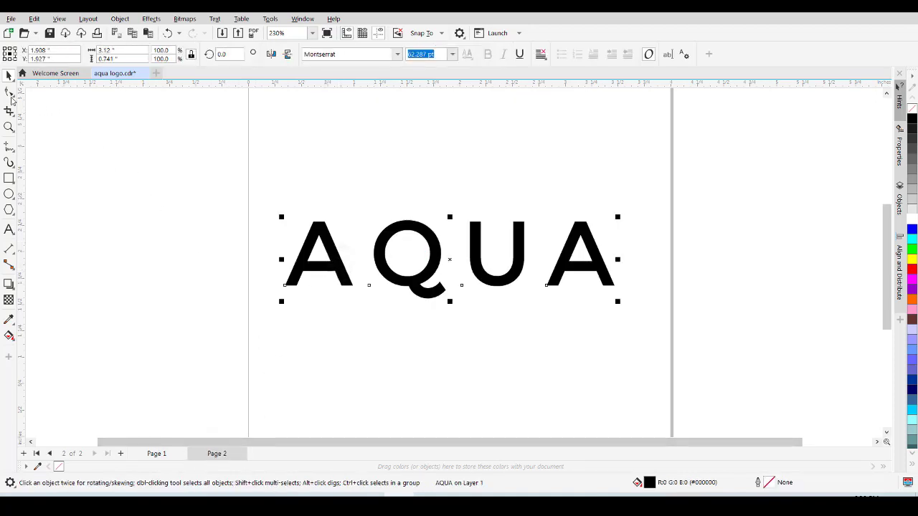
left_click(9, 93)
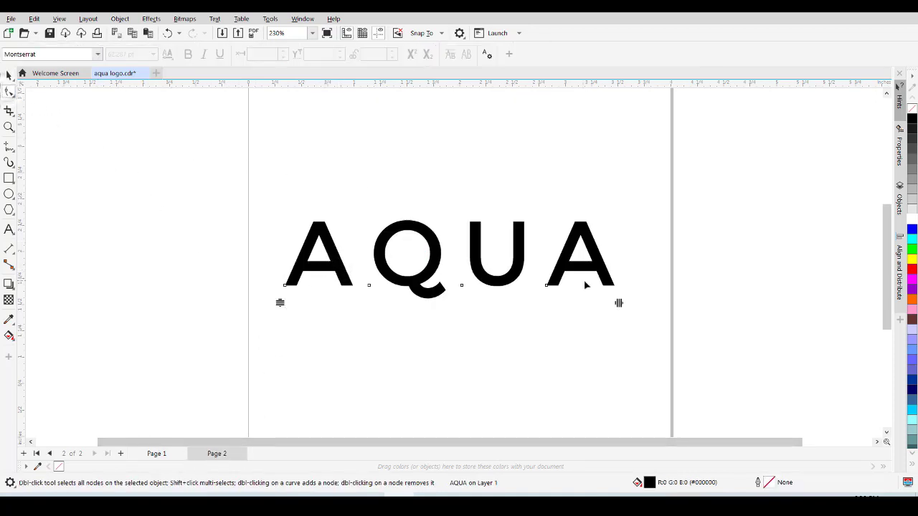
left_click_drag(619, 303, 593, 309)
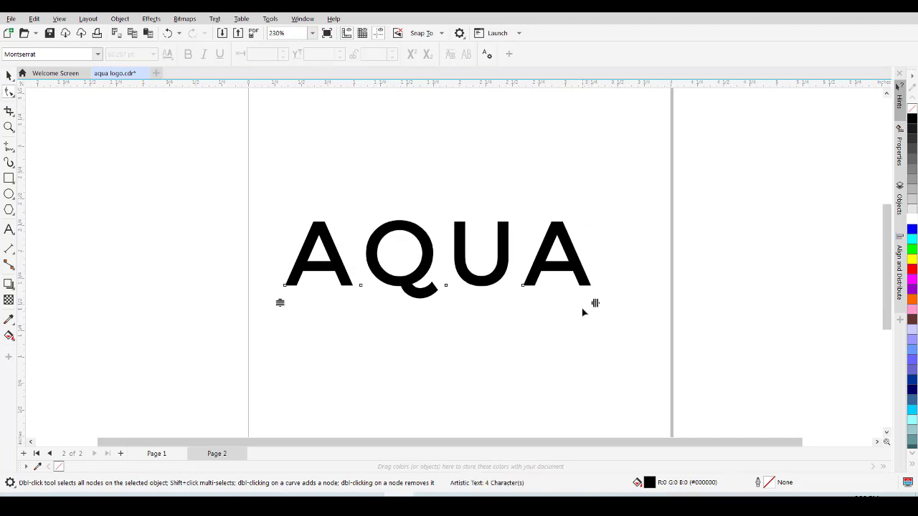
key("space")
left_click(332, 160)
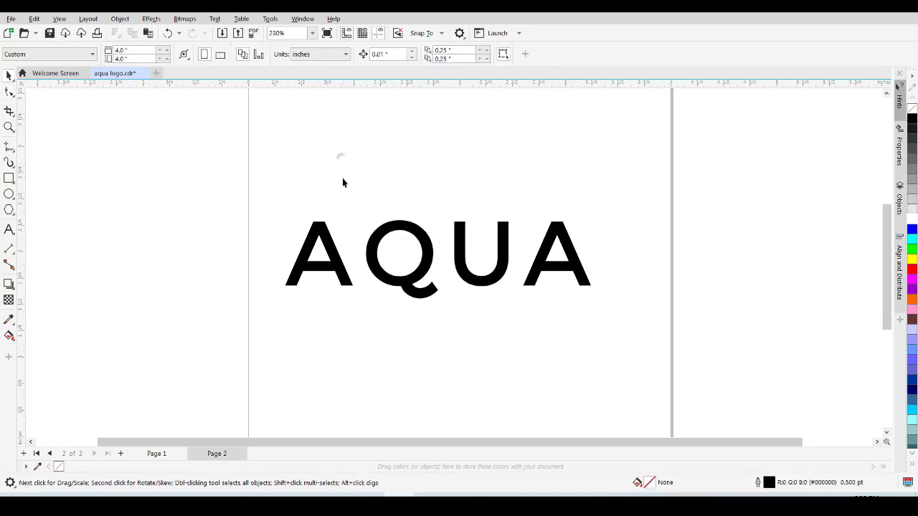
Step: Compare the lettering with the Page 1 logo and replace the first A of the AQUA text with a capital V
left_click(157, 453)
left_click(221, 453)
left_click(157, 453)
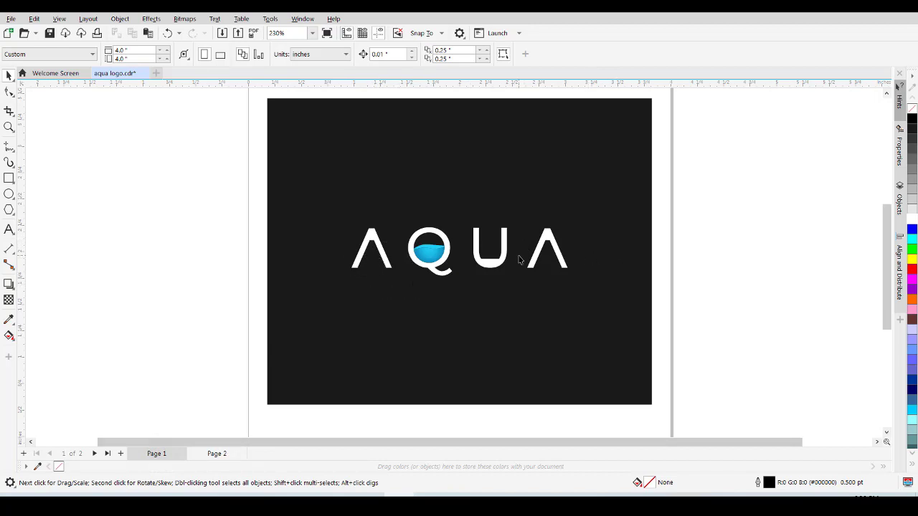
left_click(216, 454)
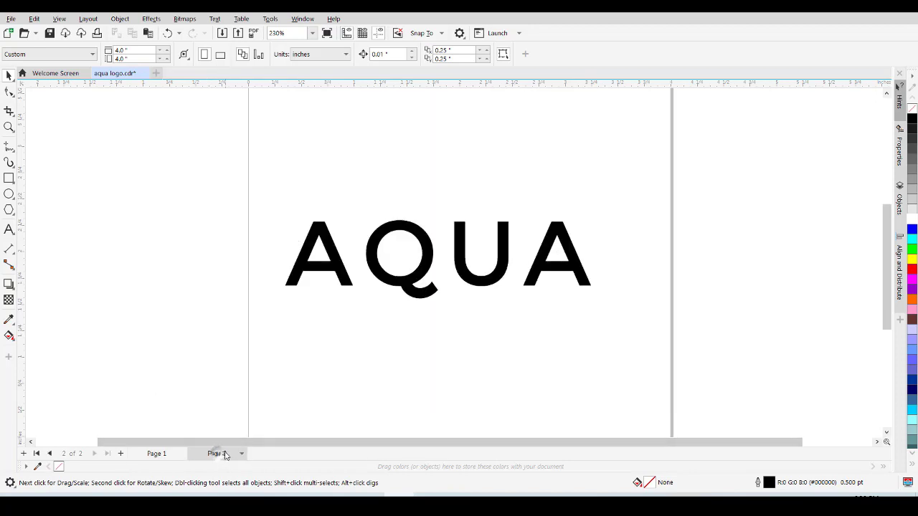
left_click(334, 280)
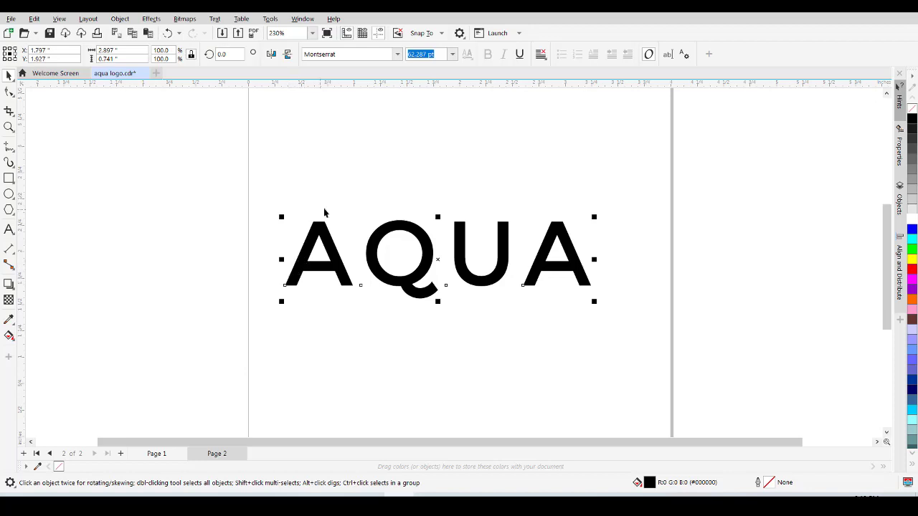
double_click(297, 269)
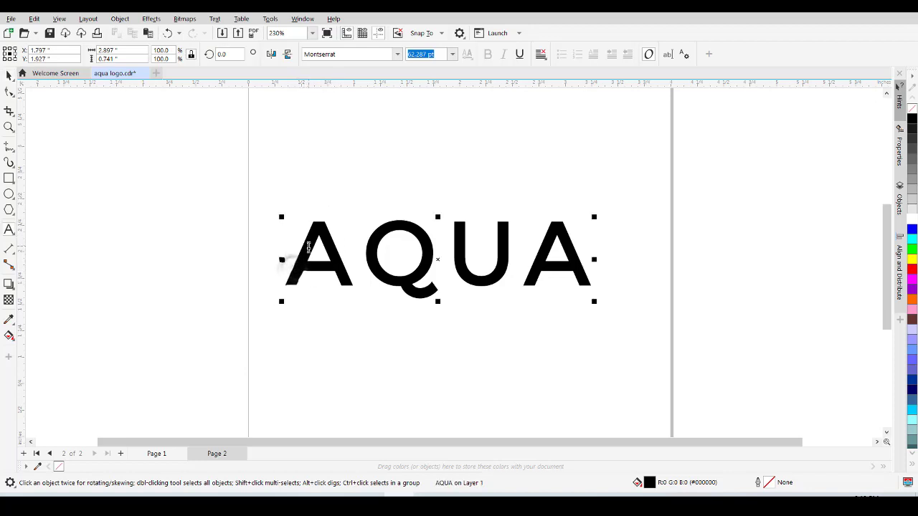
key("shift+Right")
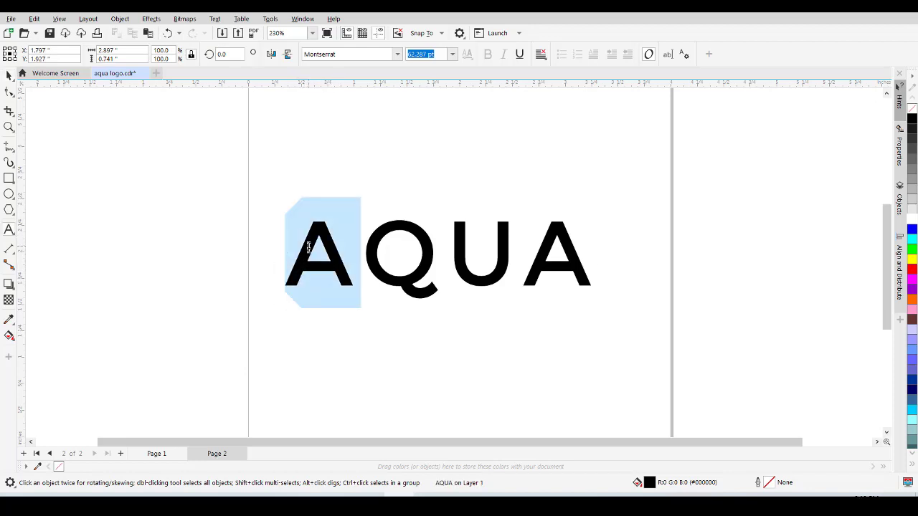
type("V")
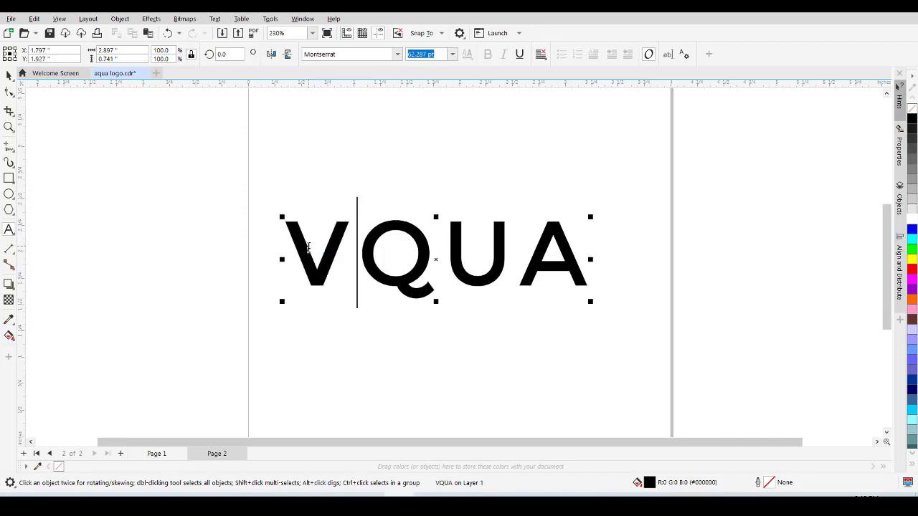
Step: Replace the last A with a capital V so the text reads VQUV, and leave text editing
key("Right")
key("Right")
type("v")
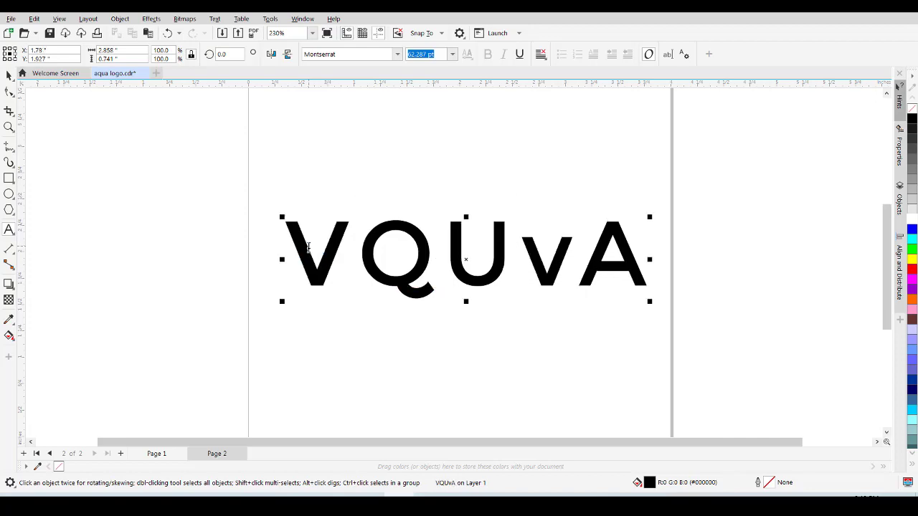
key("BackSpace")
type("V")
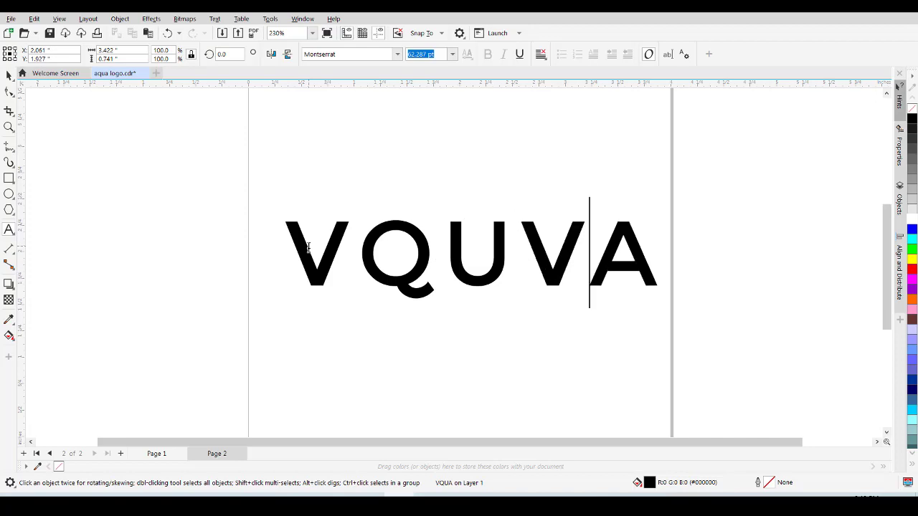
key("Delete")
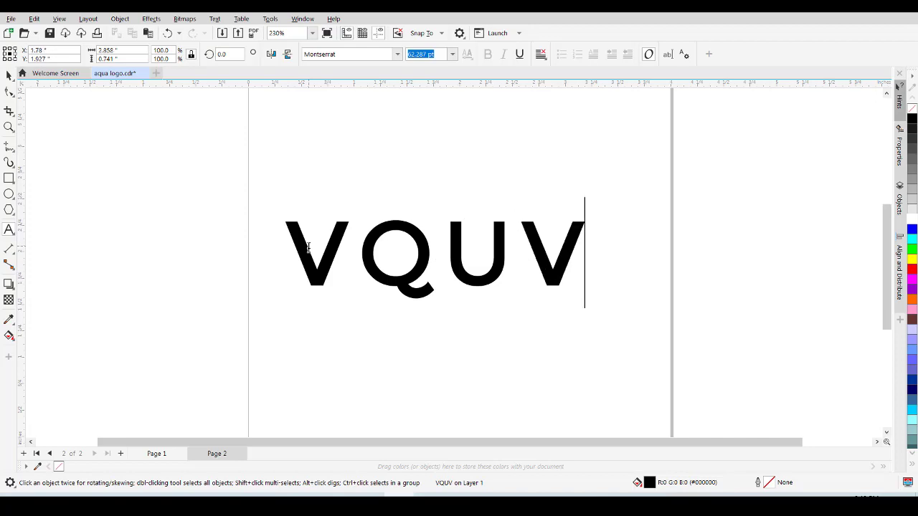
key("ctrl+space")
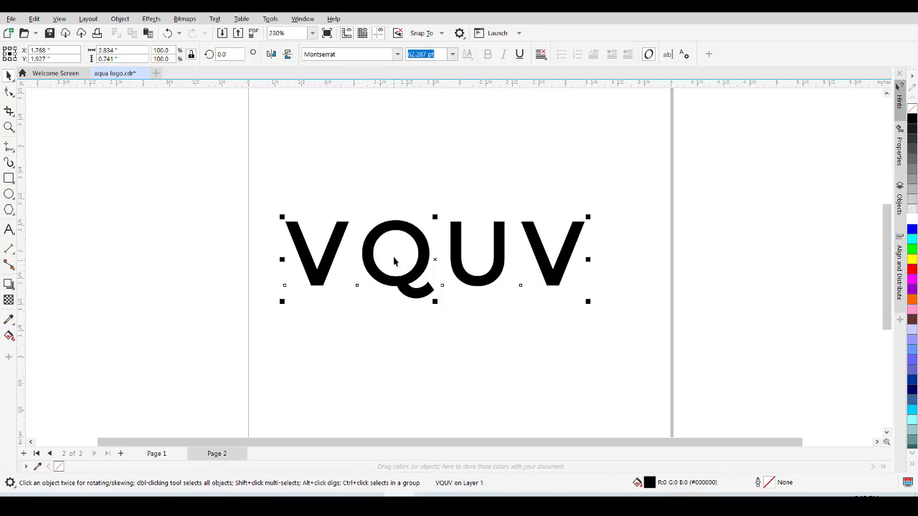
left_click(353, 182)
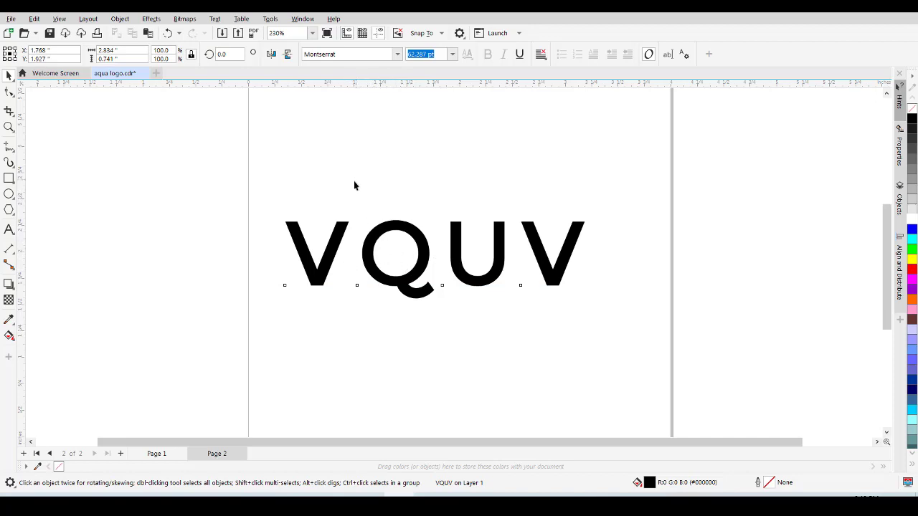
Step: Break the VQUV text apart into separate letters and check that the letters can be selected individually
left_click(344, 241)
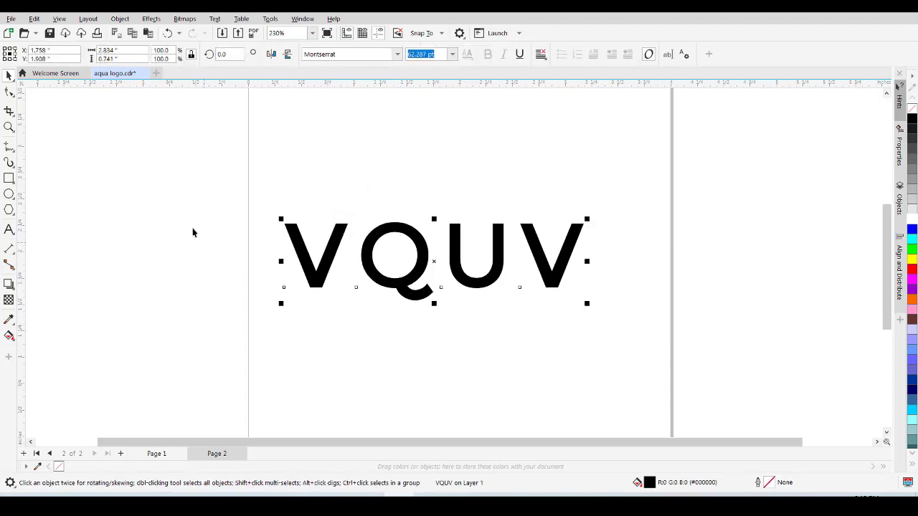
left_click(119, 18)
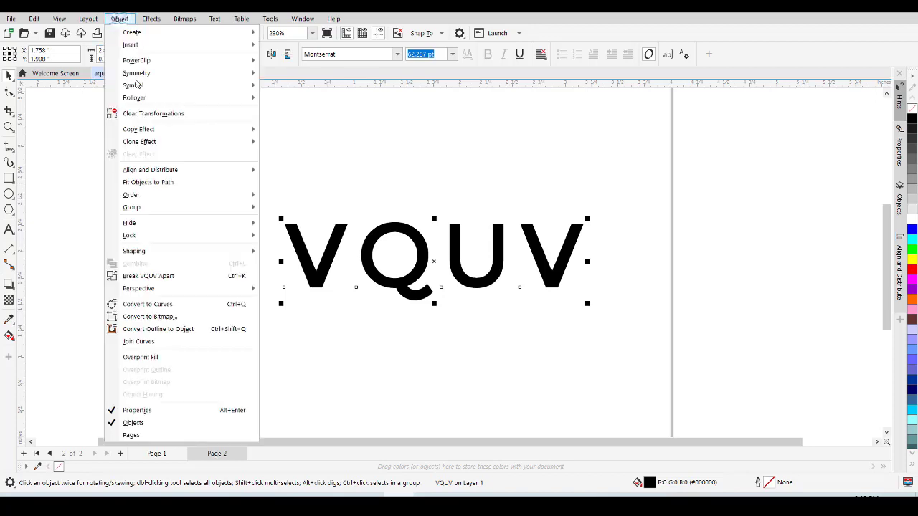
mouse_move(132, 286)
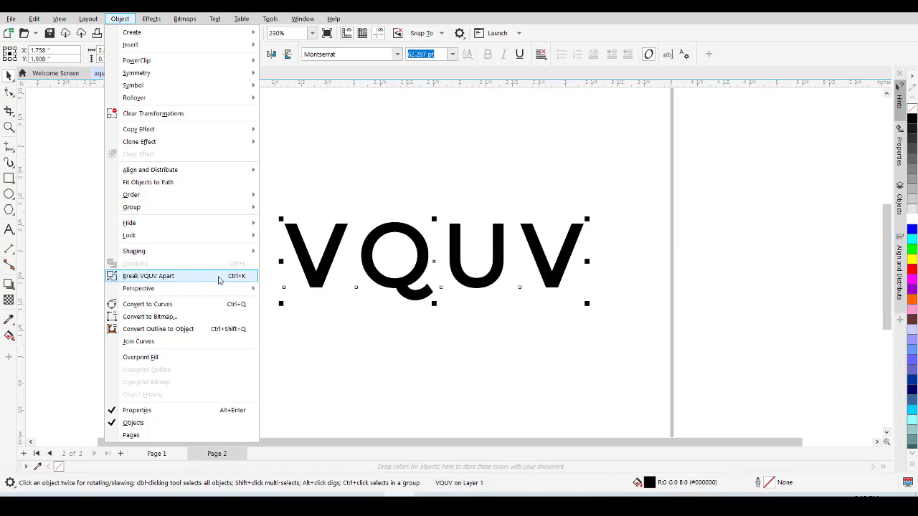
left_click(330, 178)
left_click(326, 273)
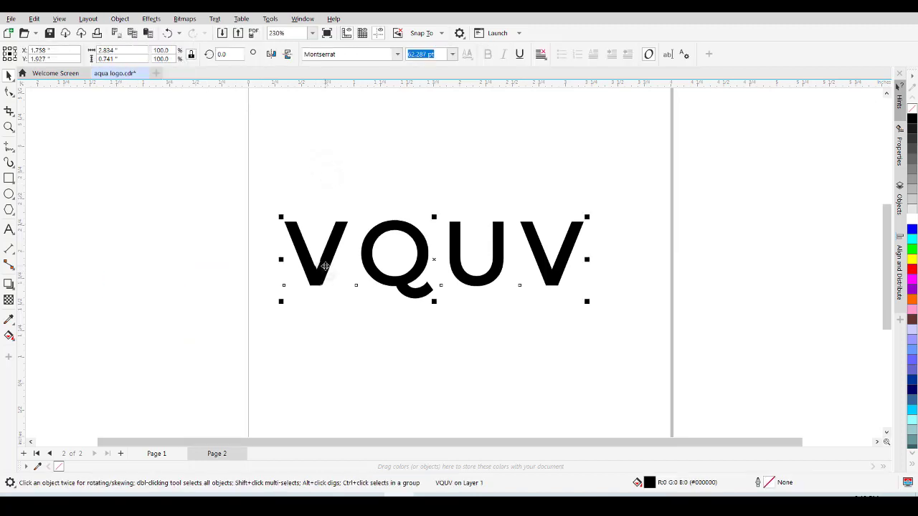
key("ctrl+k")
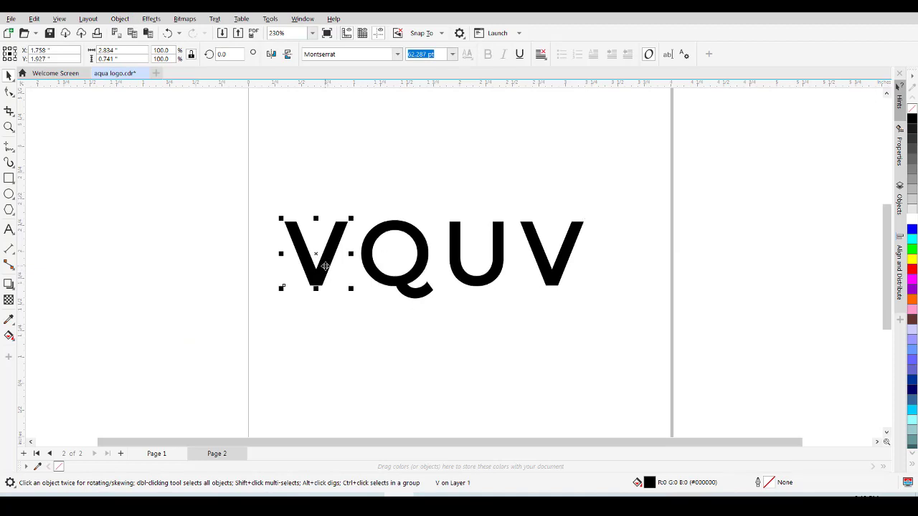
left_click(329, 323)
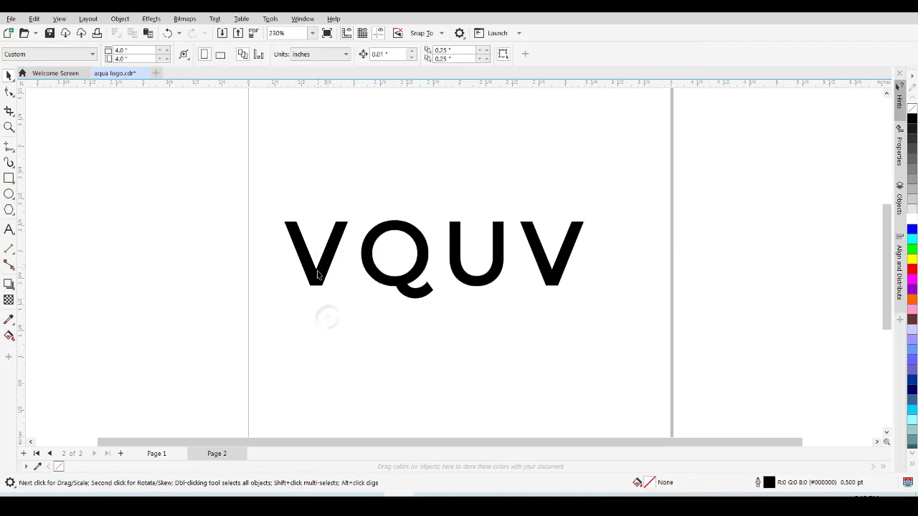
left_click(318, 284)
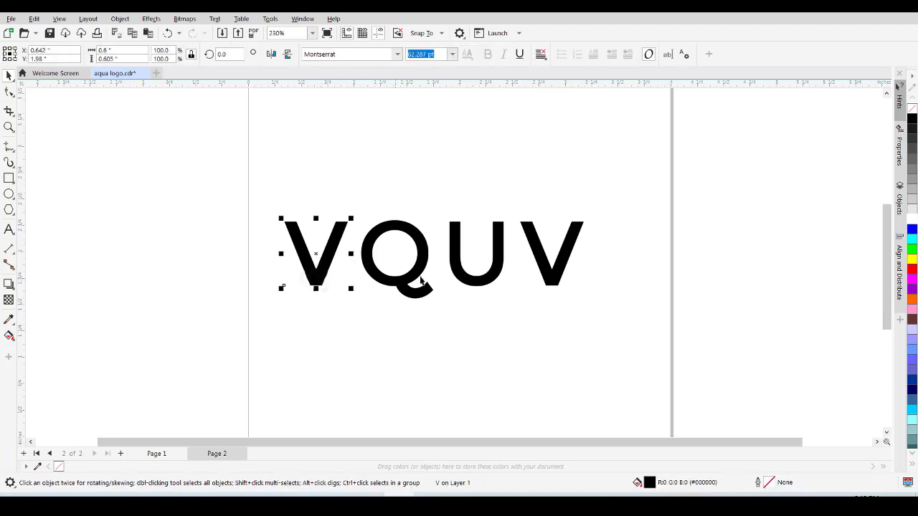
left_click(544, 270, "shift")
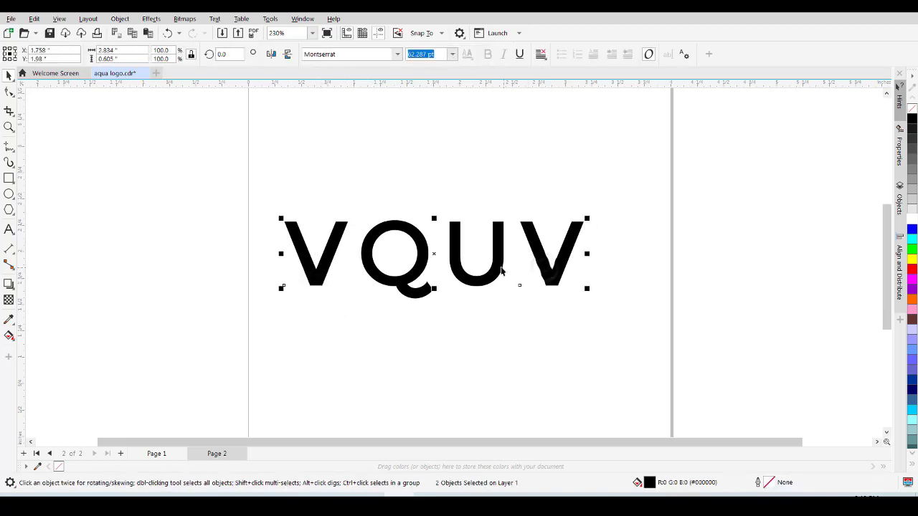
left_click(338, 183)
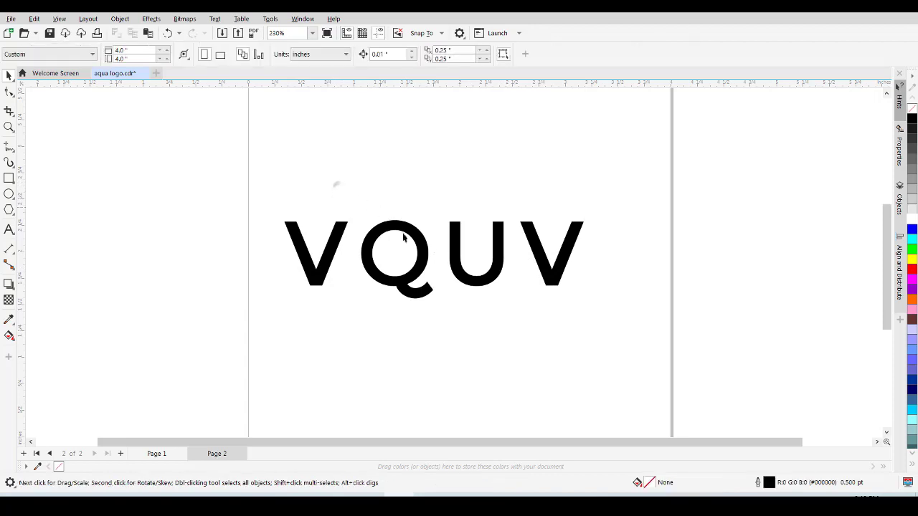
left_click(400, 229)
left_click(459, 241)
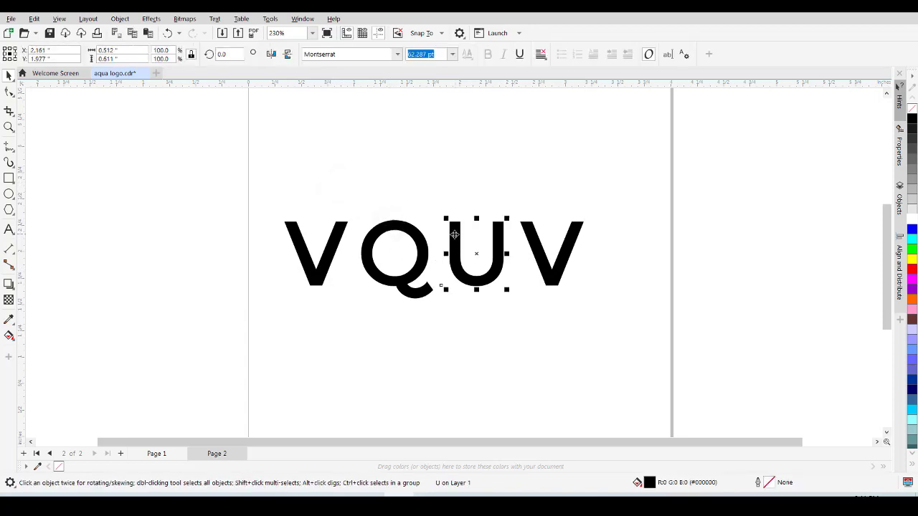
Step: Mirror both V letters vertically to form crossbar-free A shapes and compare the lettering with the Page 1 logo
left_click(319, 287)
left_click(326, 280)
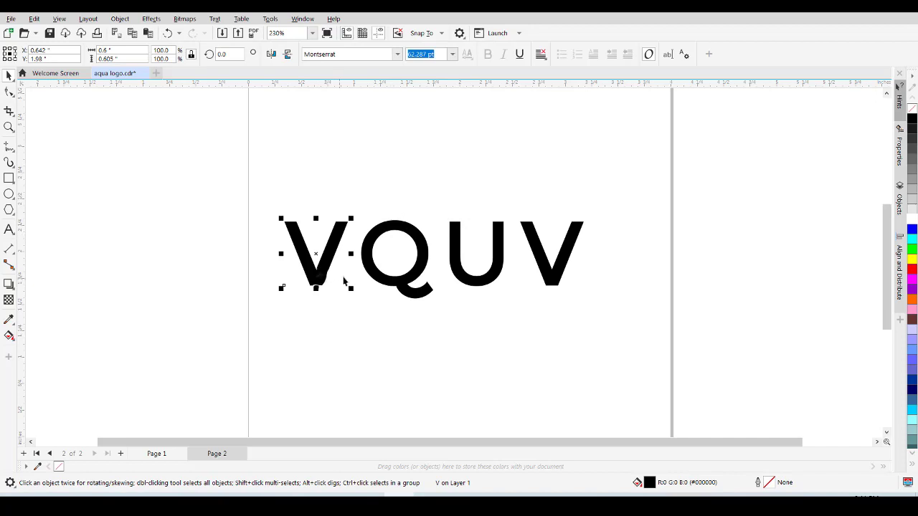
left_click(551, 281, "shift")
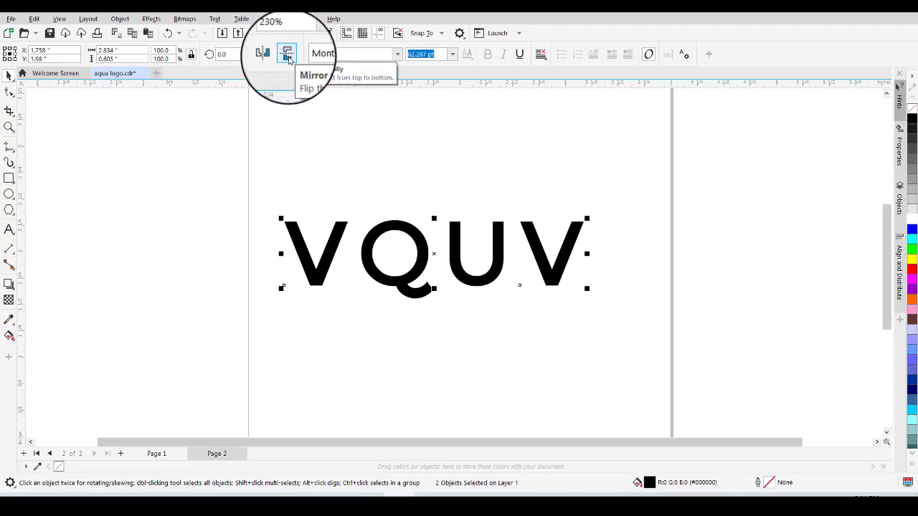
left_click(287, 55)
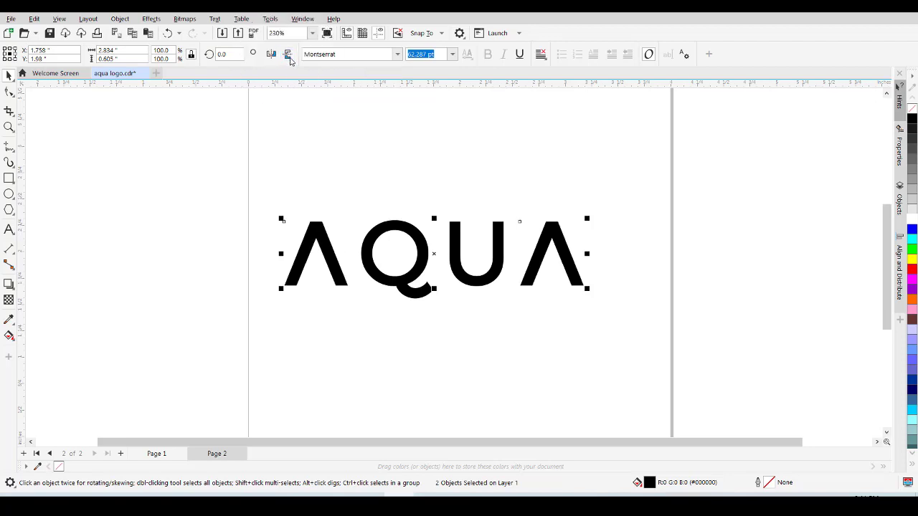
left_click(353, 175)
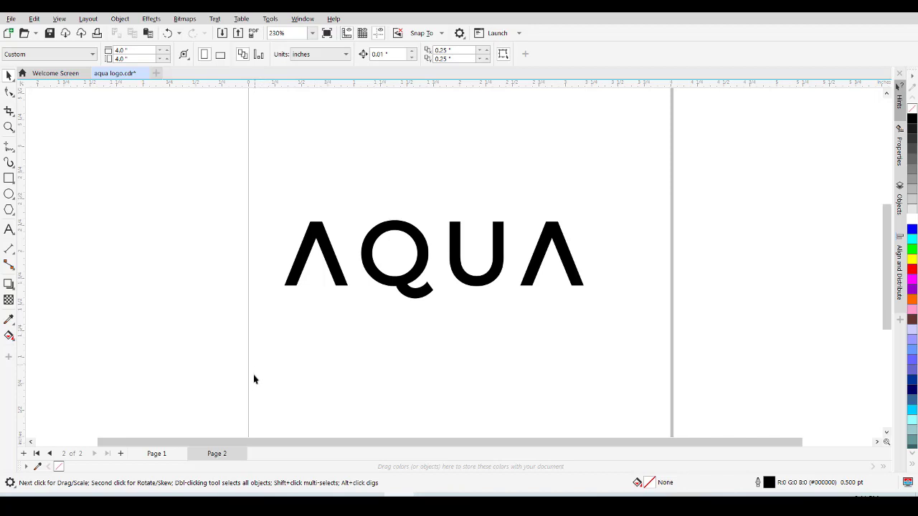
left_click(162, 457)
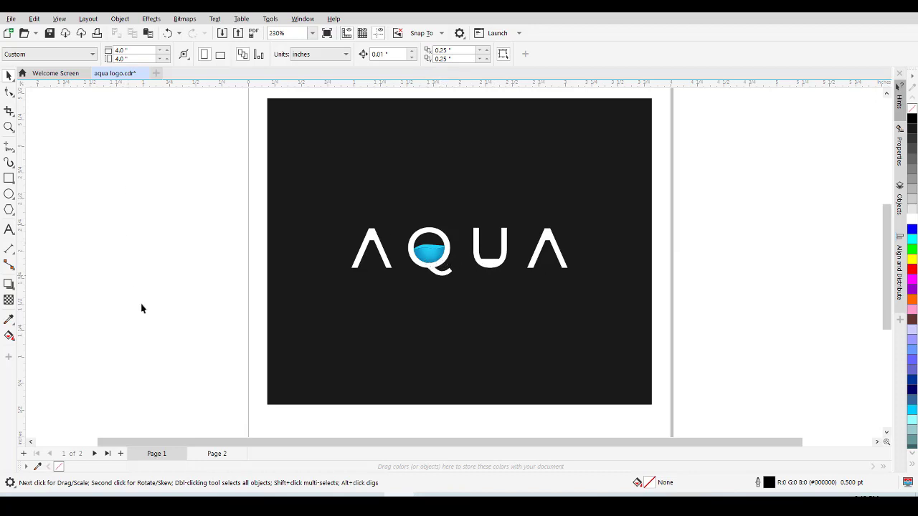
left_click(217, 453)
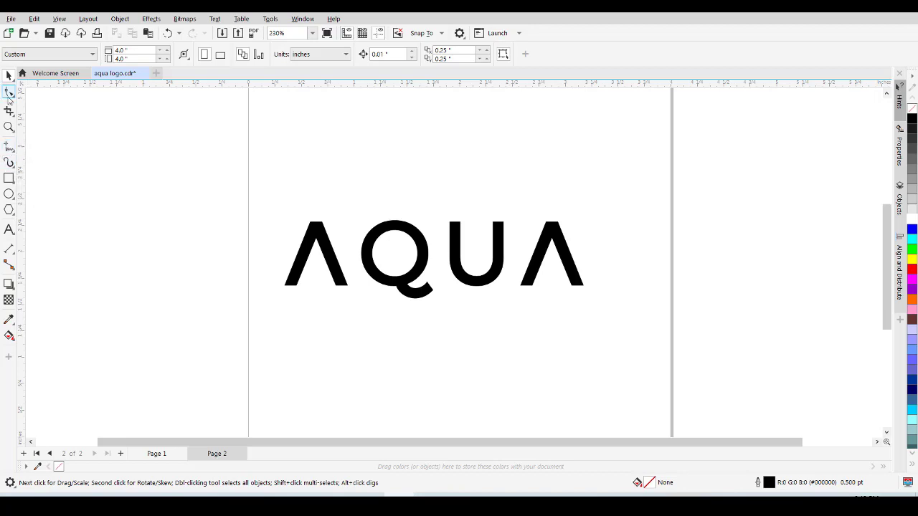
left_click(11, 147)
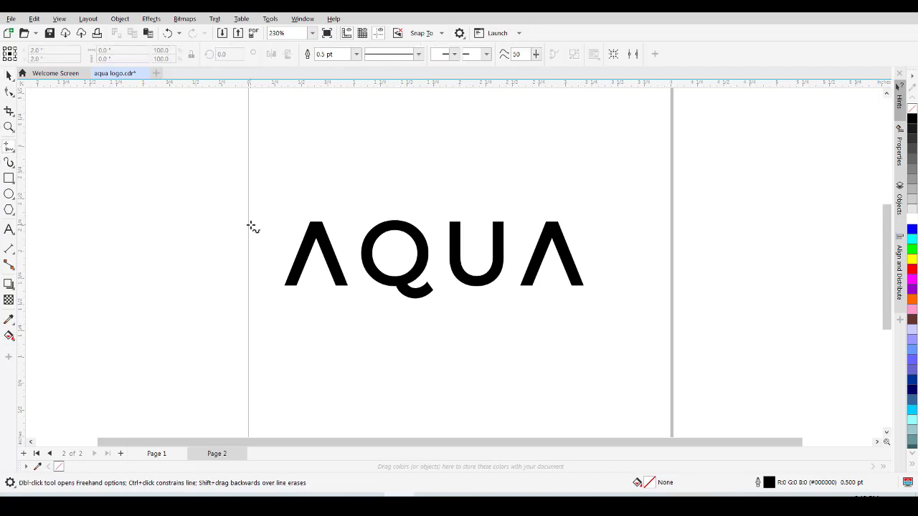
left_click(289, 159)
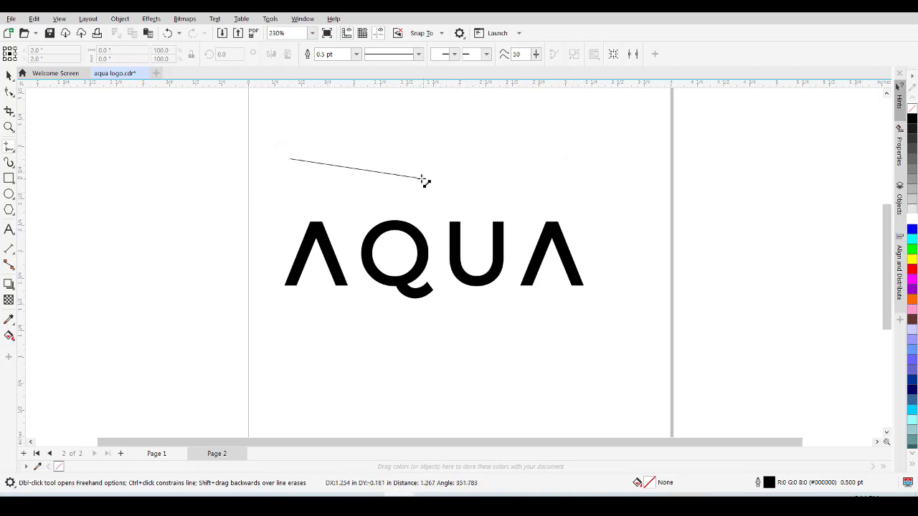
left_click(573, 156)
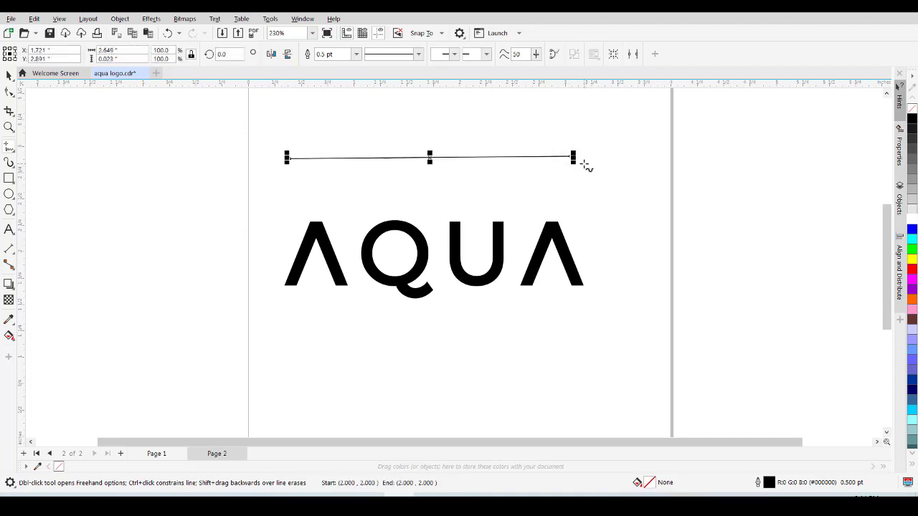
key("Delete")
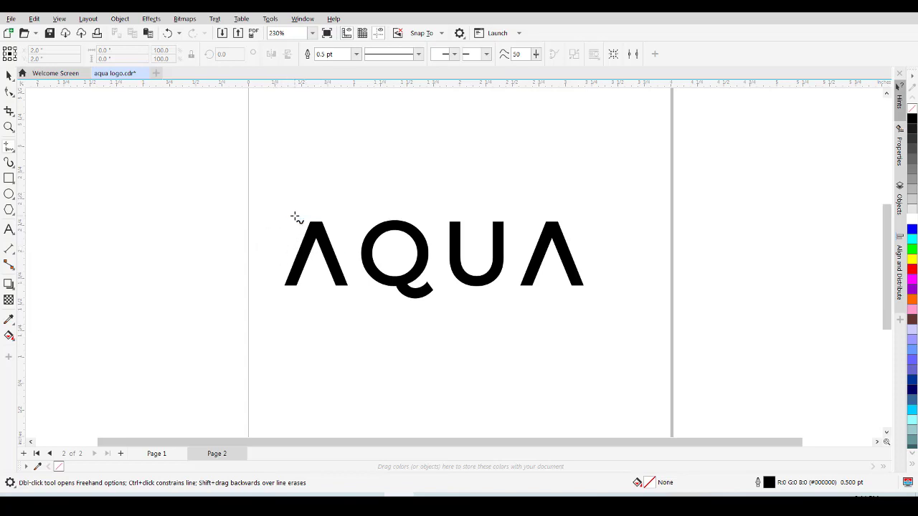
Step: Draw a straight horizontal freehand line about 3.23 inches long across the upper part of all four letters and nudge it slightly
left_click(282, 246)
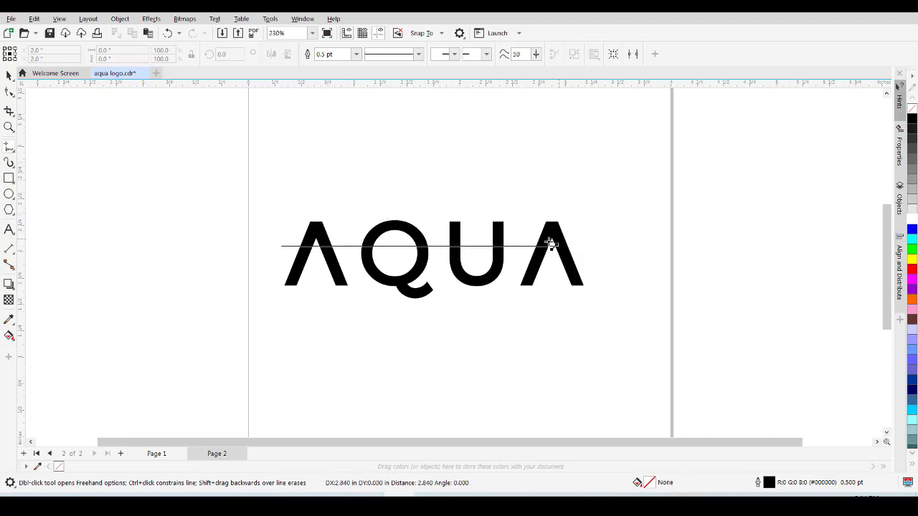
left_click(624, 246)
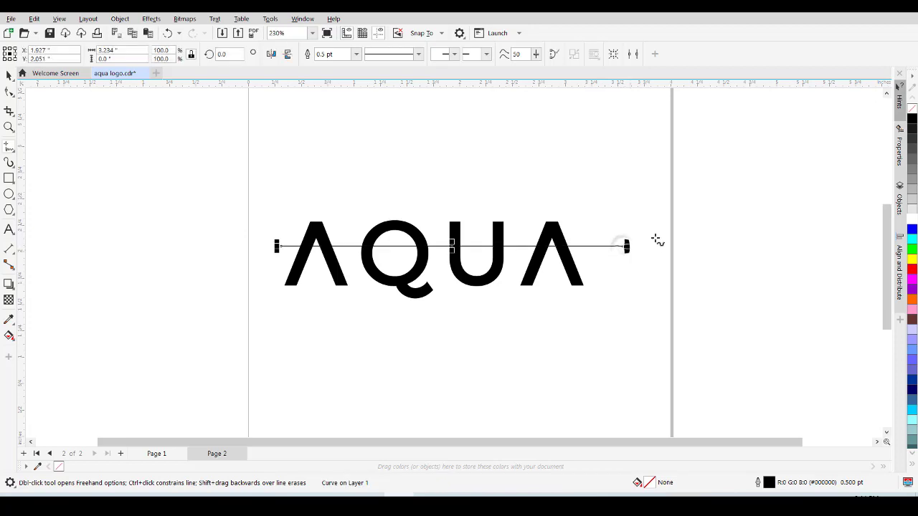
key("space")
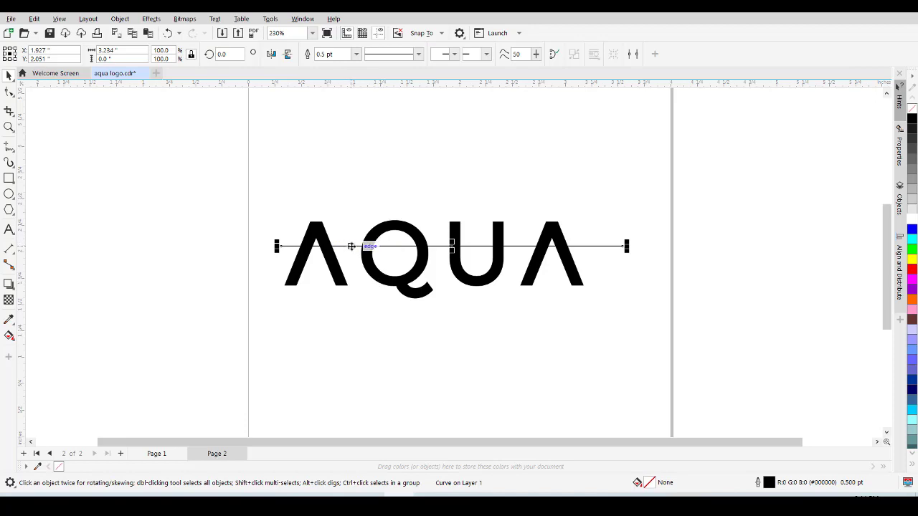
mouse_move(348, 246)
left_mouse_down()
mouse_move(354, 260)
mouse_move(354, 245)
left_mouse_up()
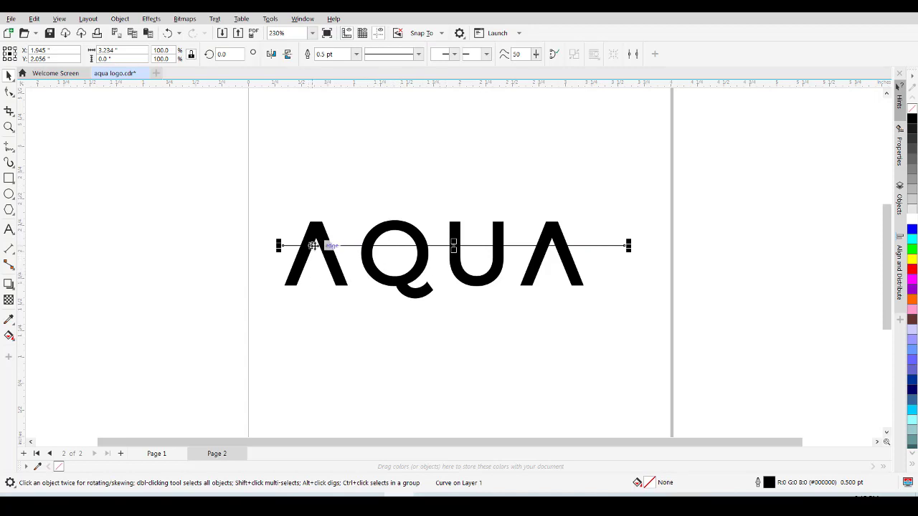
Step: Select the horizontal line across the letters and start Smart Fill with its fill option set to Specify
key("z")
left_click_drag(259, 220, 625, 304)
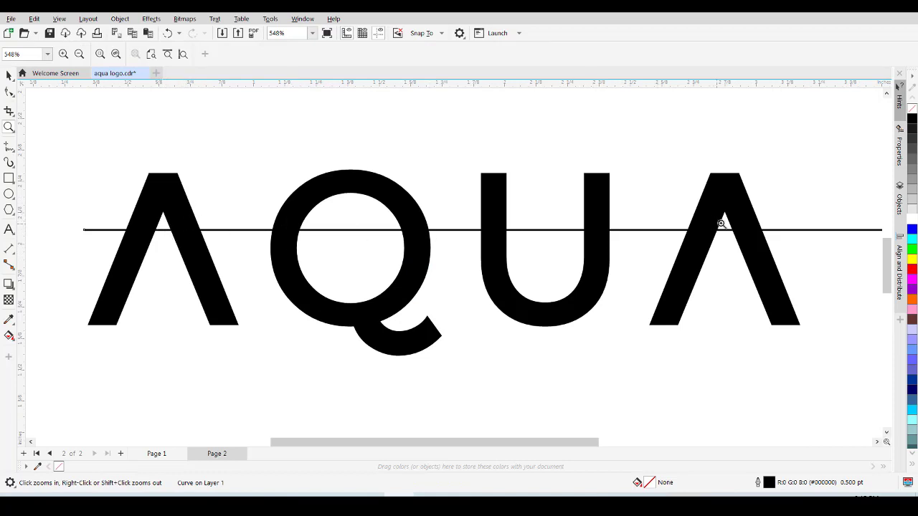
key("space")
left_click(493, 231)
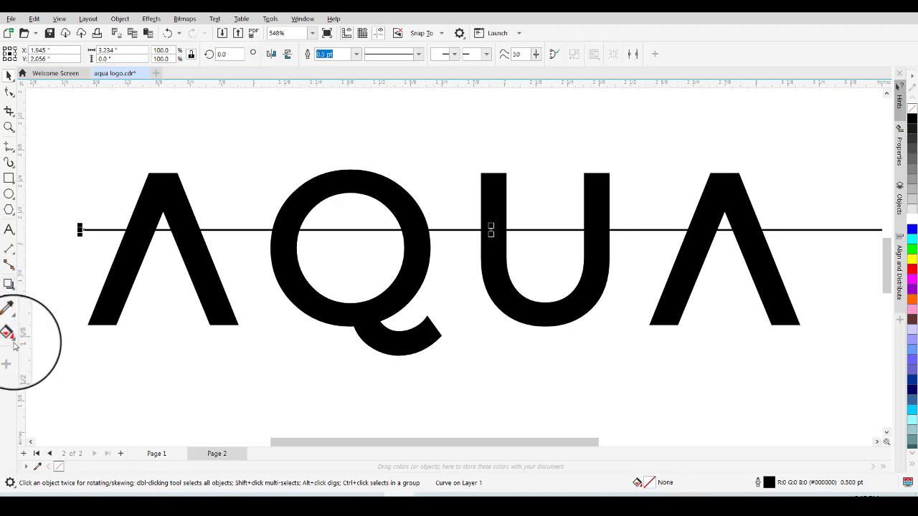
left_click(13, 341)
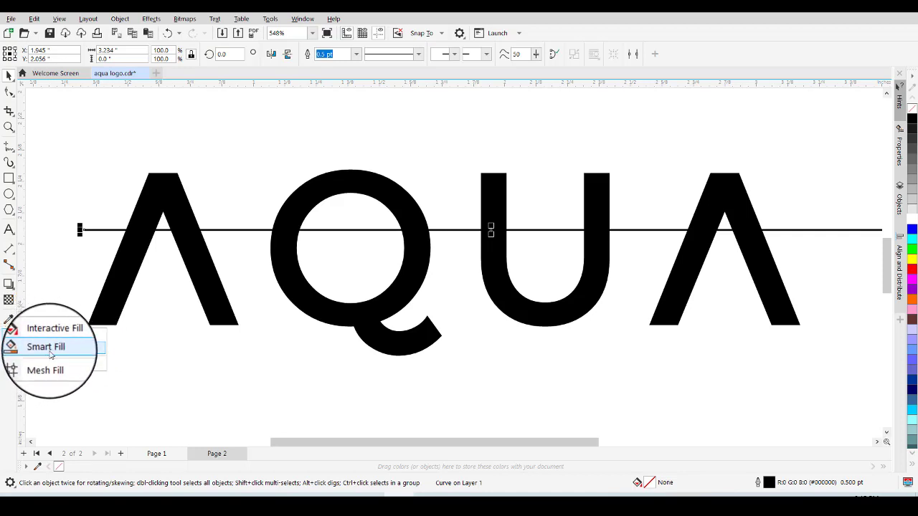
left_click(47, 345)
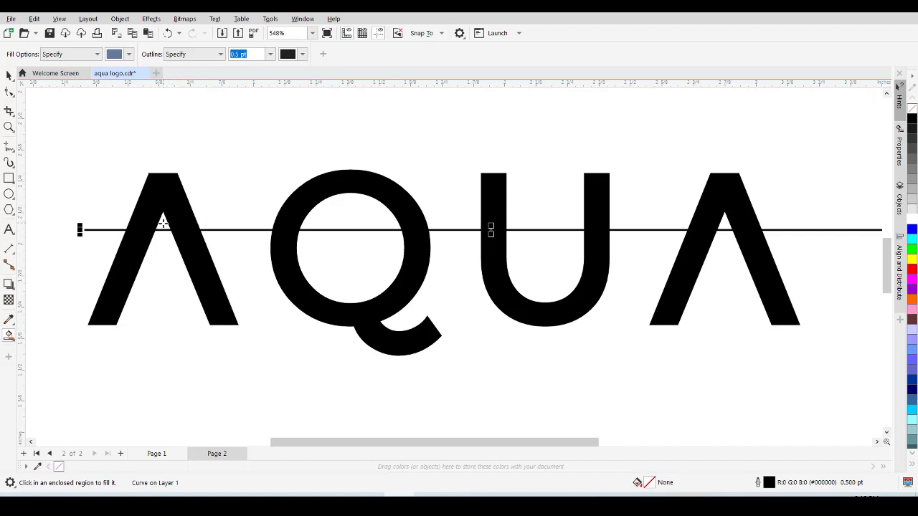
left_click(97, 55)
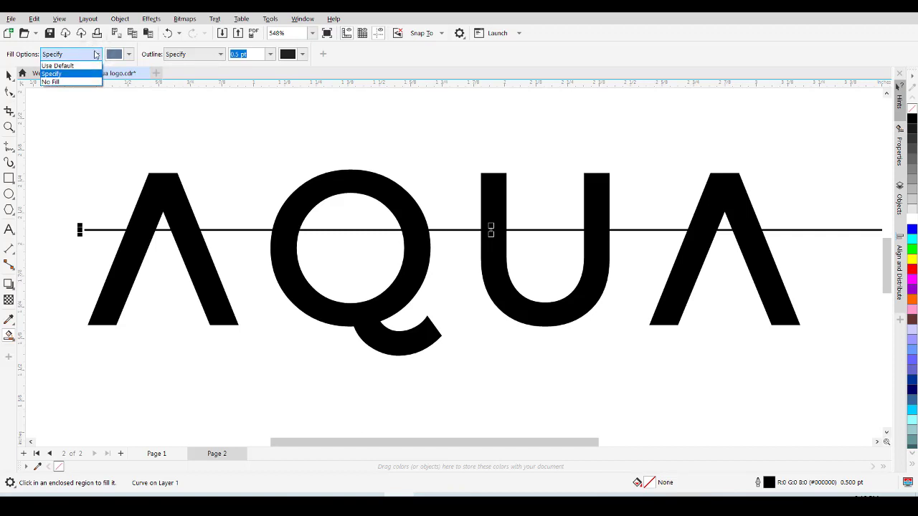
left_click(79, 83)
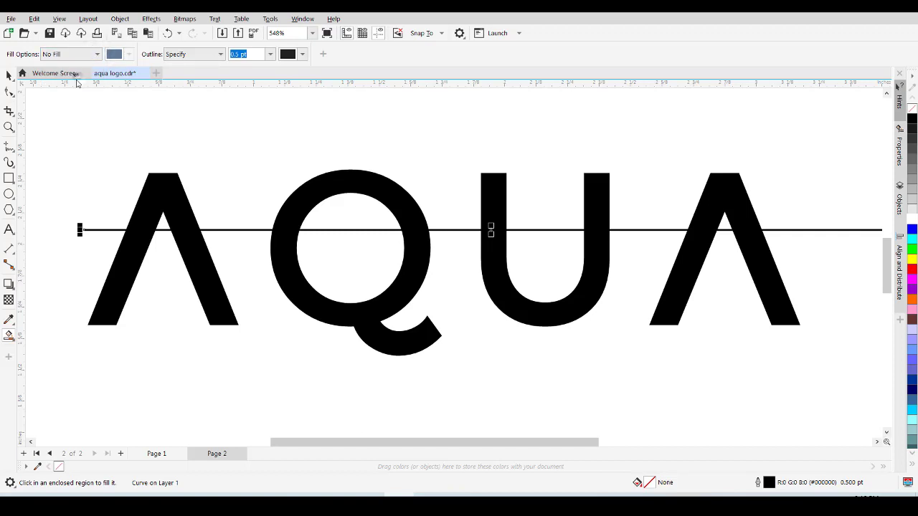
left_click(93, 56)
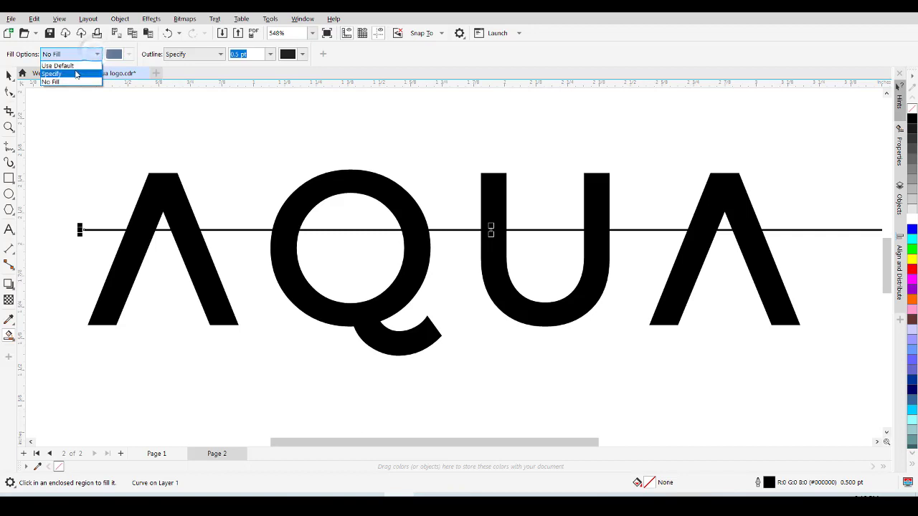
left_click(74, 75)
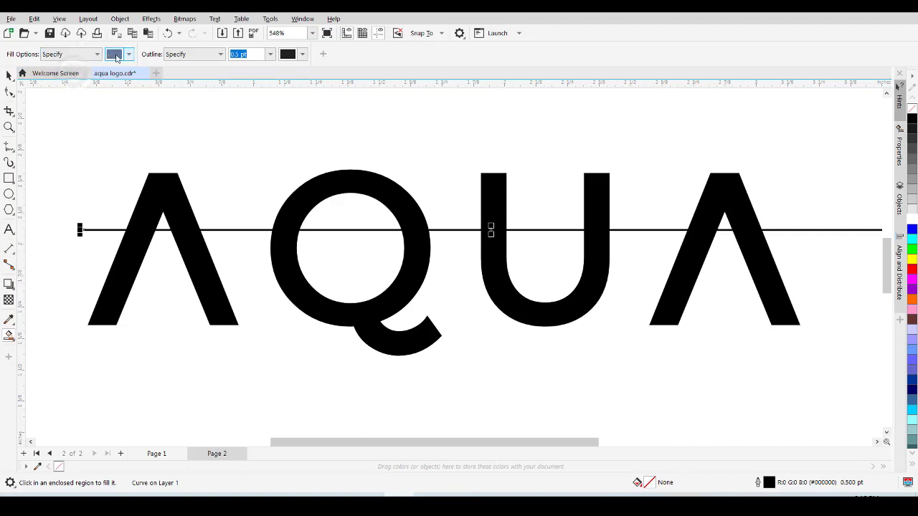
Step: Set the Smart Fill colour to pure red, C 0, M 100, Y 100, K 0
left_click(115, 58)
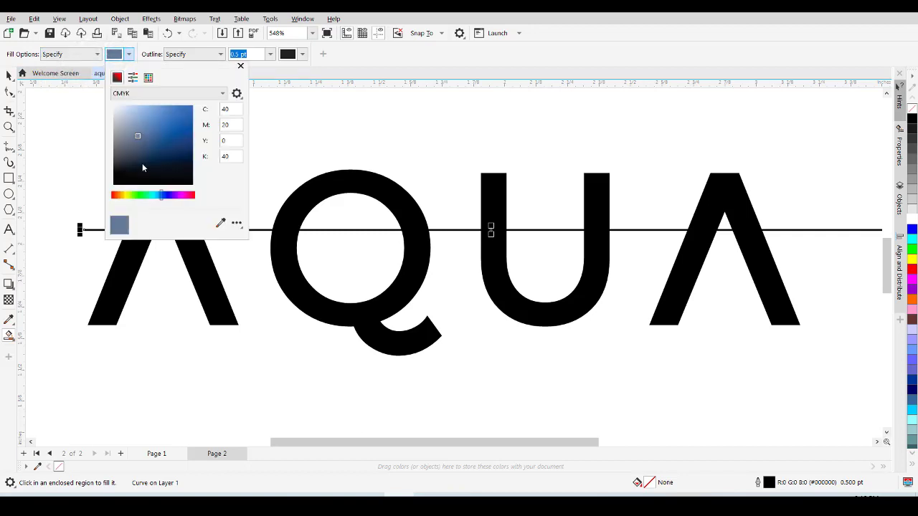
left_click_drag(142, 163, 135, 184)
left_click(141, 195)
left_click(164, 123)
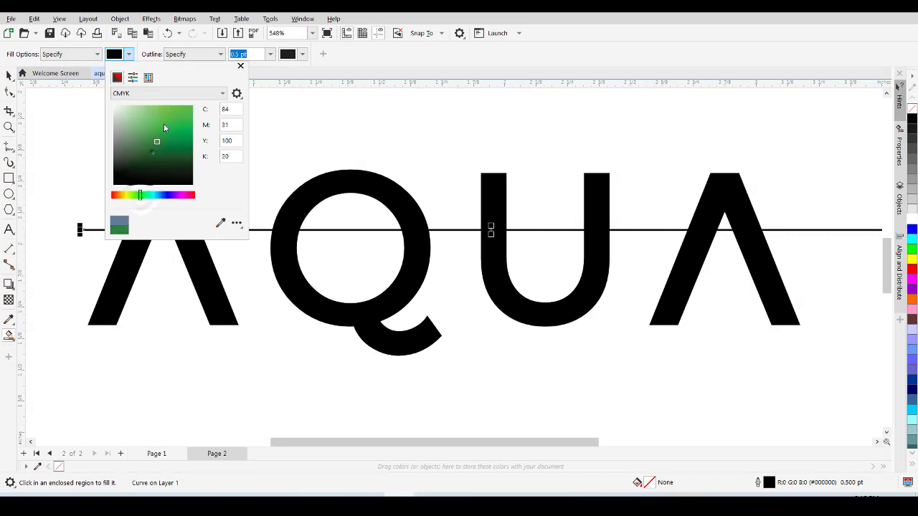
left_click(191, 195)
left_click(196, 196)
left_click(193, 107)
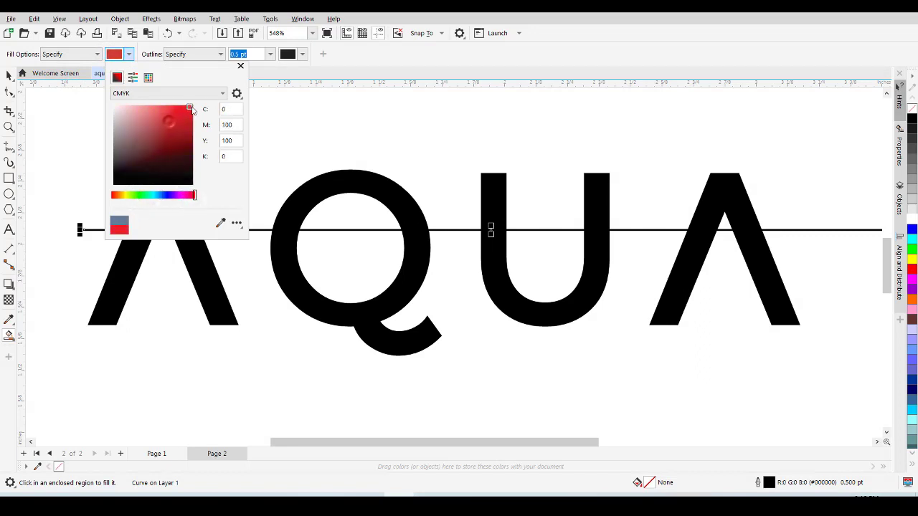
left_click(241, 66)
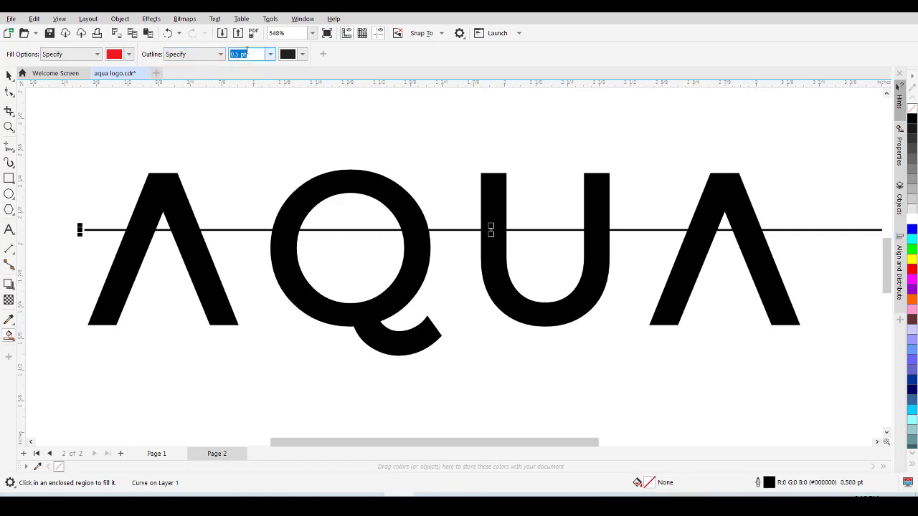
Step: Set Smart Fill to No Outline and fill the small triangle between the line and the inner apex of each A
left_click(213, 55)
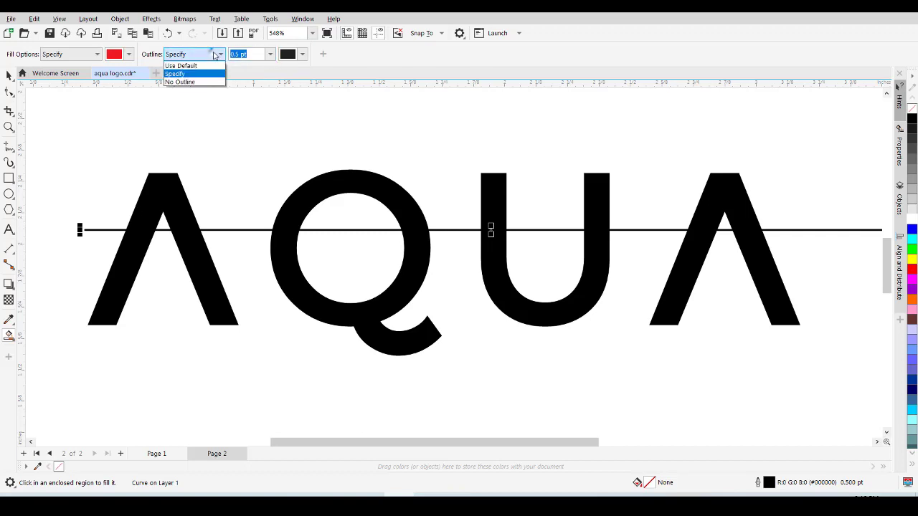
left_click(190, 84)
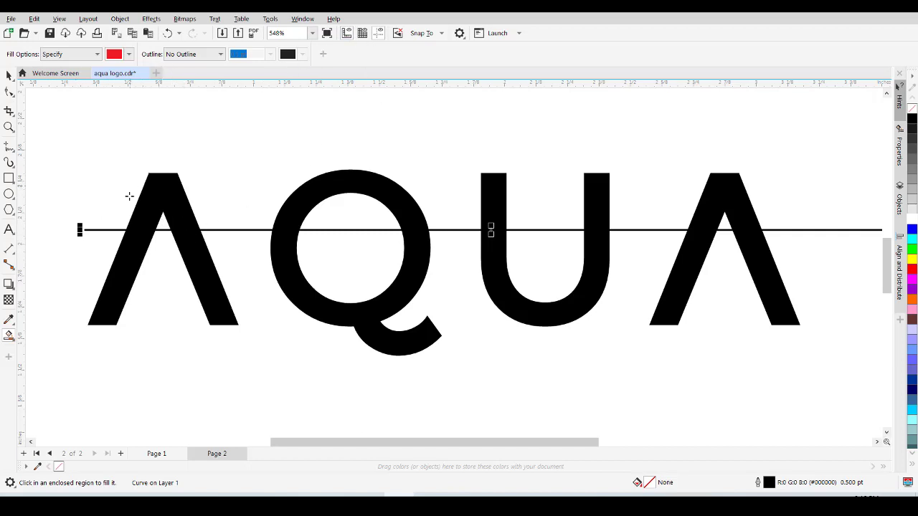
left_click(164, 225)
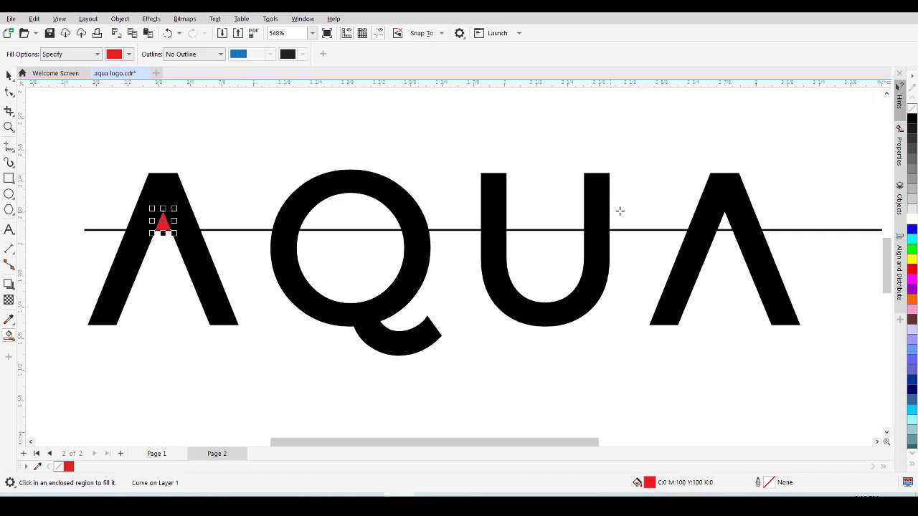
left_click(724, 224)
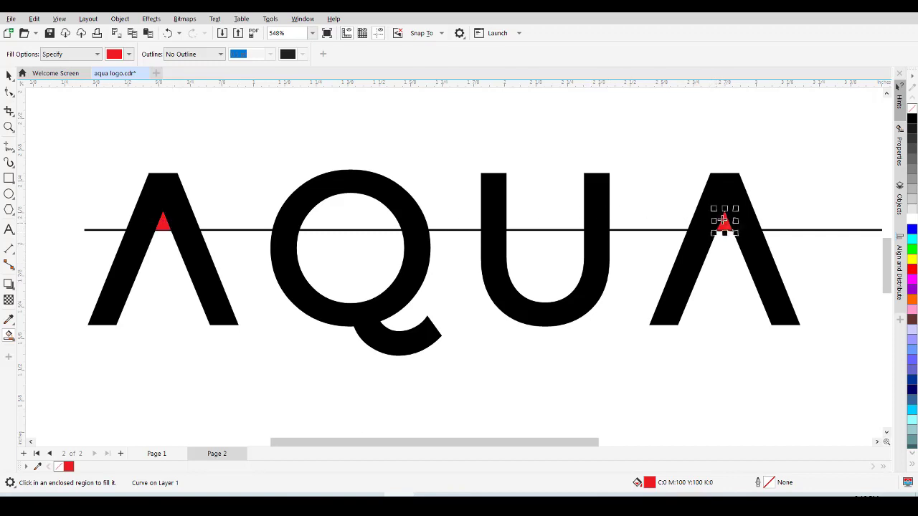
Step: Move the red triangle out of the last A as a separate object, and undo the move
key("space")
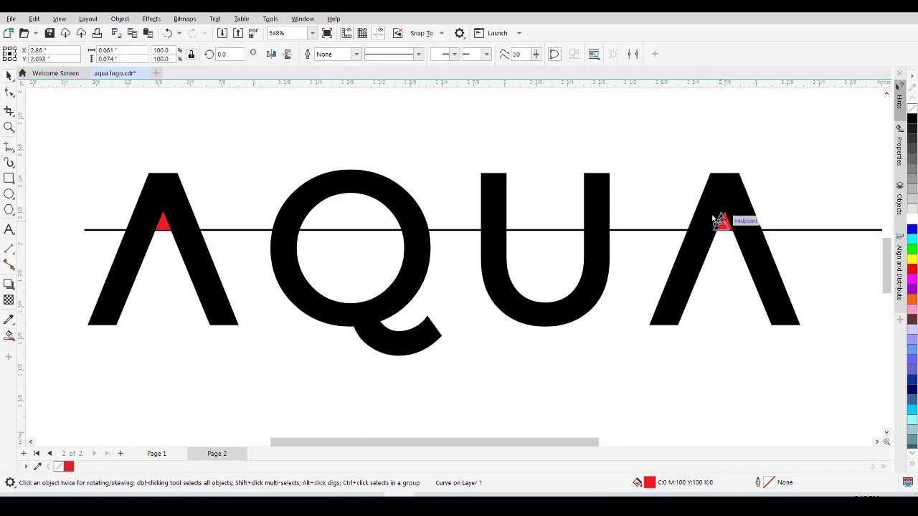
left_click_drag(723, 224, 649, 193)
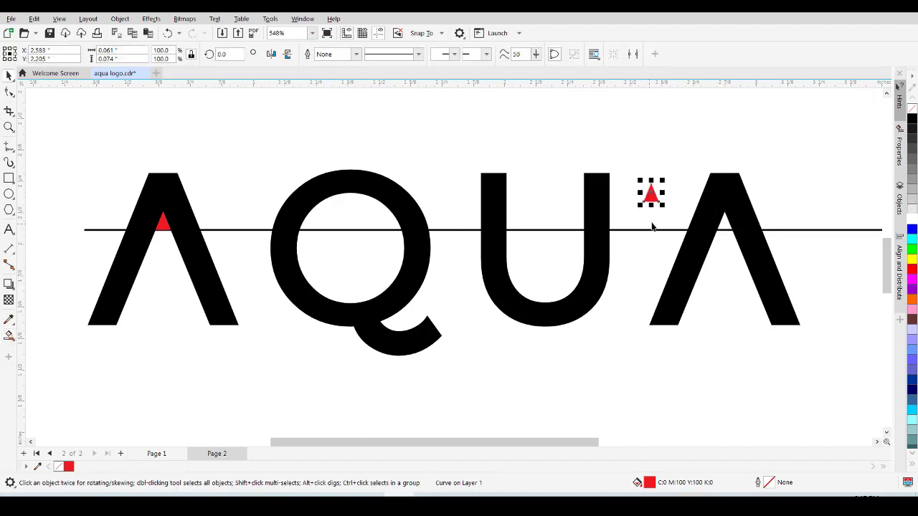
key("ctrl+z")
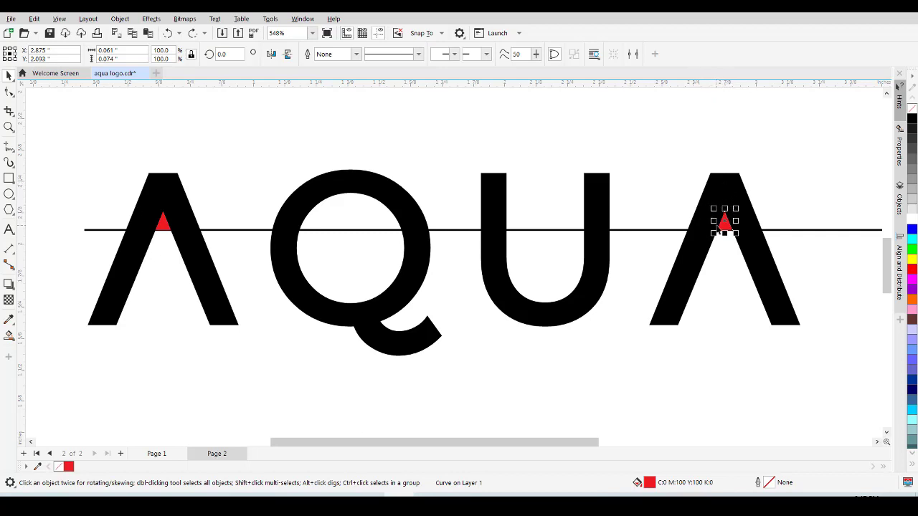
Step: Weld each red triangle to its A, first in the last letter and then in the first
left_click(723, 190, "shift")
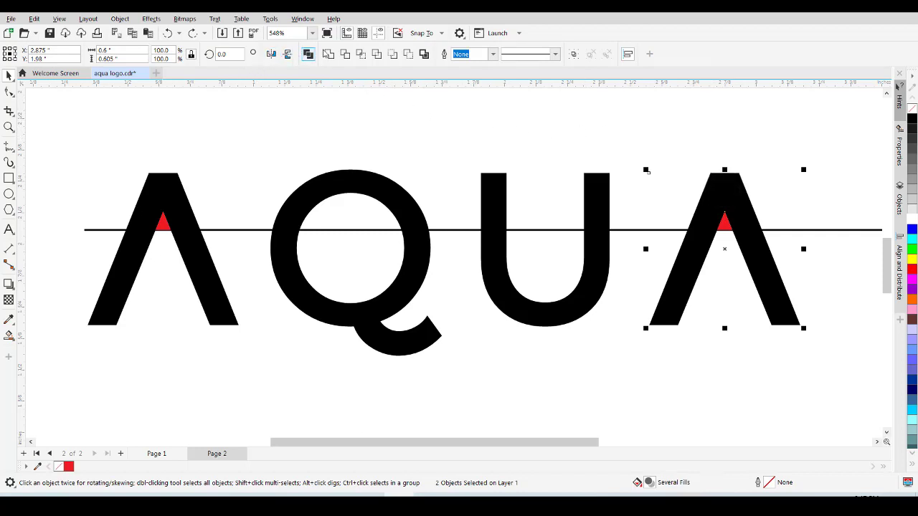
left_click(329, 56)
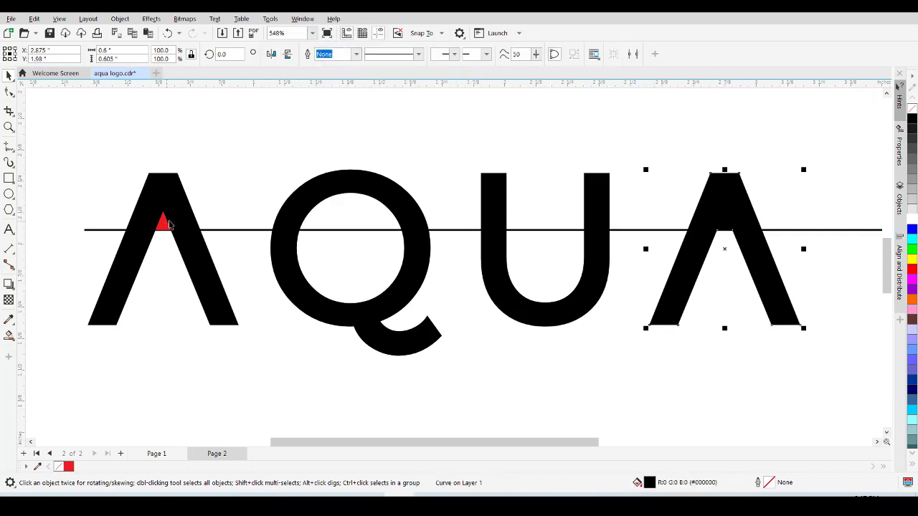
left_click(163, 226)
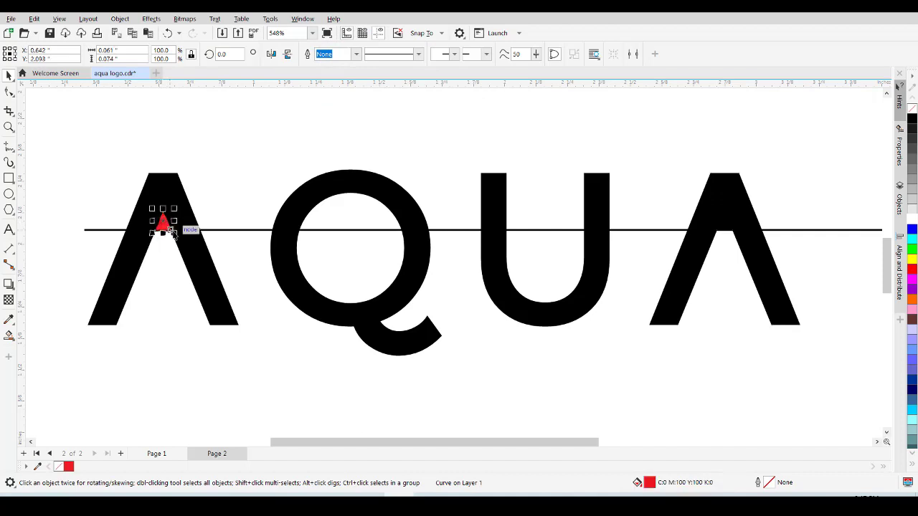
left_click(170, 191, "shift")
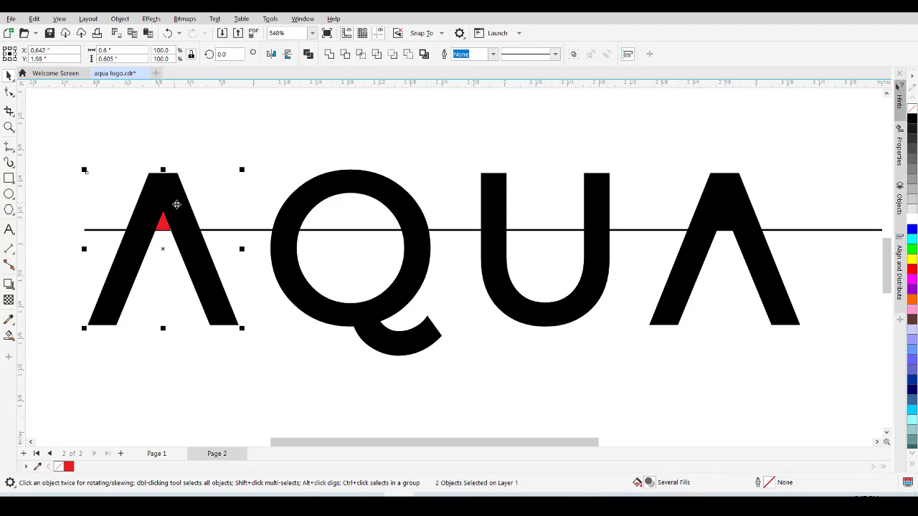
left_click(330, 56)
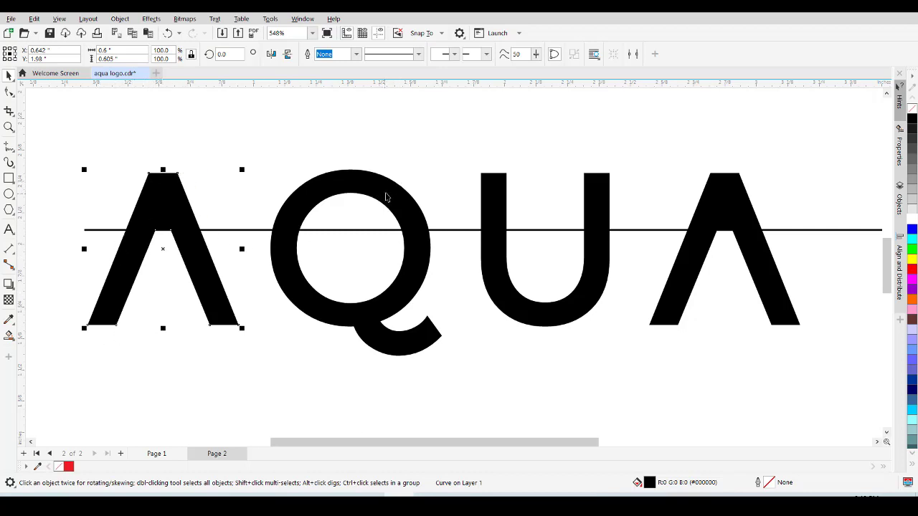
Step: Select the Q, the U and both As one at a time to inspect them as individual objects
left_click(391, 197)
left_click(502, 192)
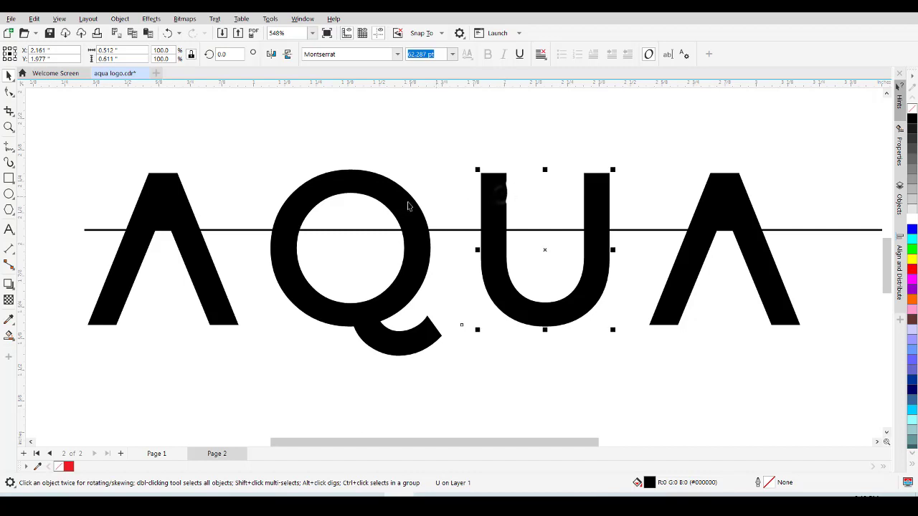
left_click(162, 207)
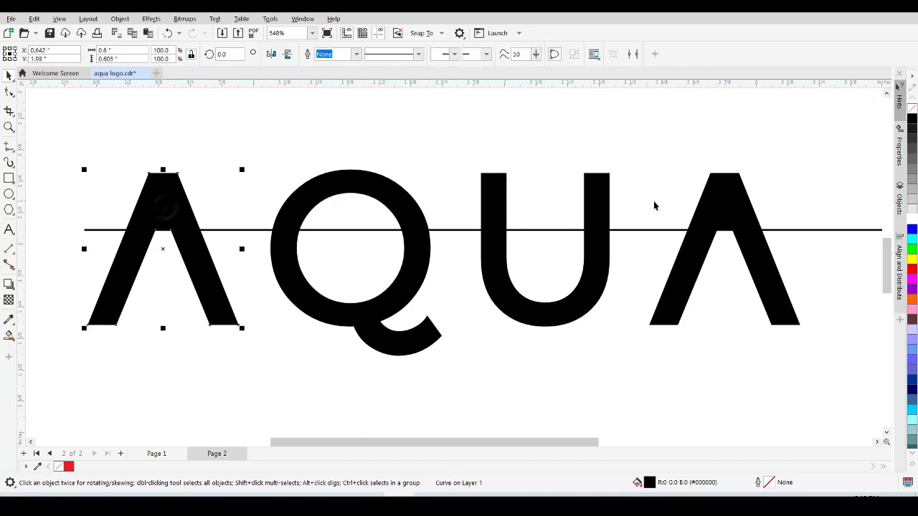
left_click(725, 209)
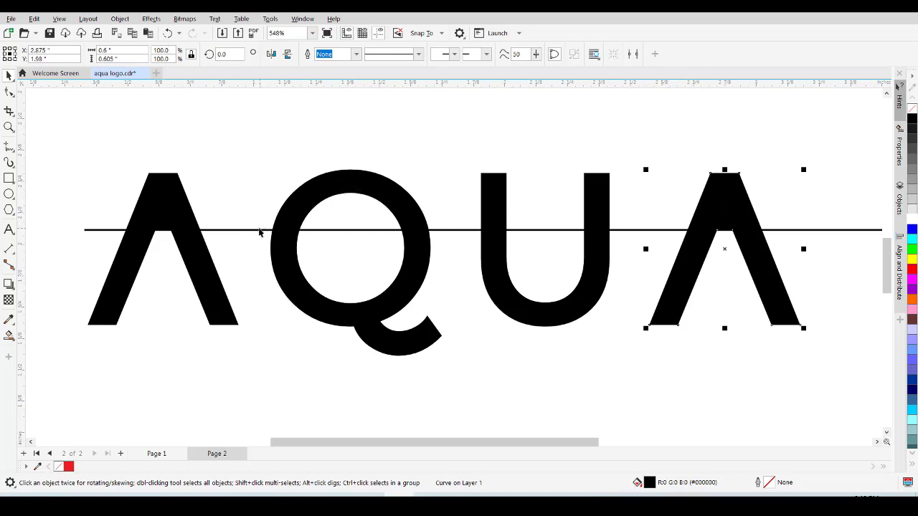
Step: Move the horizontal line down to about Y 1.83 inches and Smart Fill the area below it inside the U's bowl
left_click(261, 230)
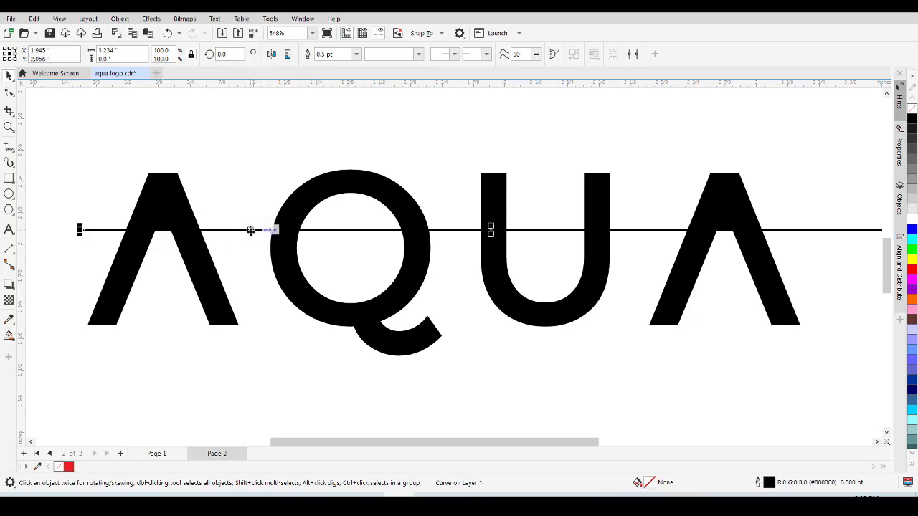
left_click_drag(253, 230, 258, 294)
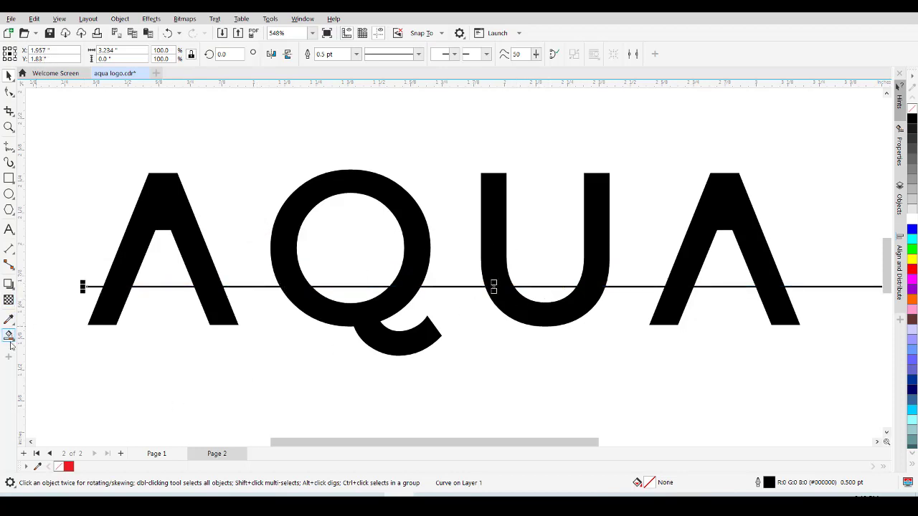
left_click(9, 336)
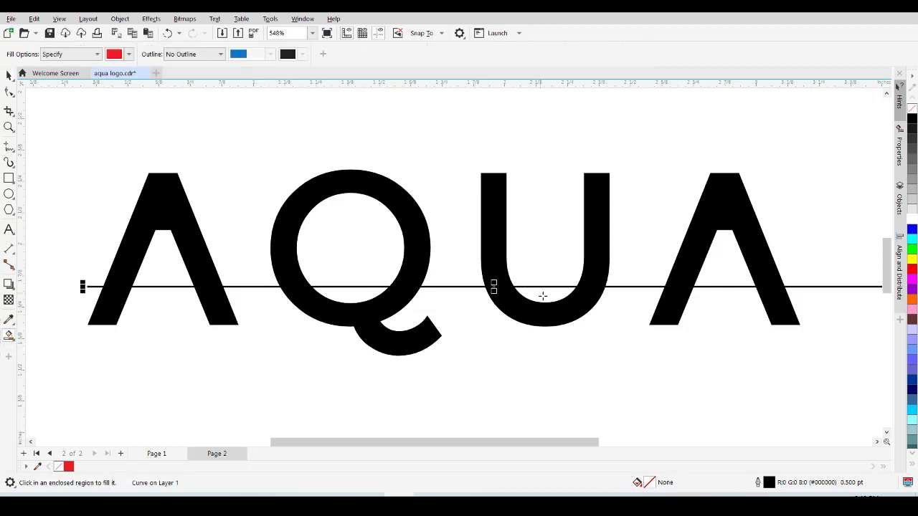
left_click(543, 295)
key("space")
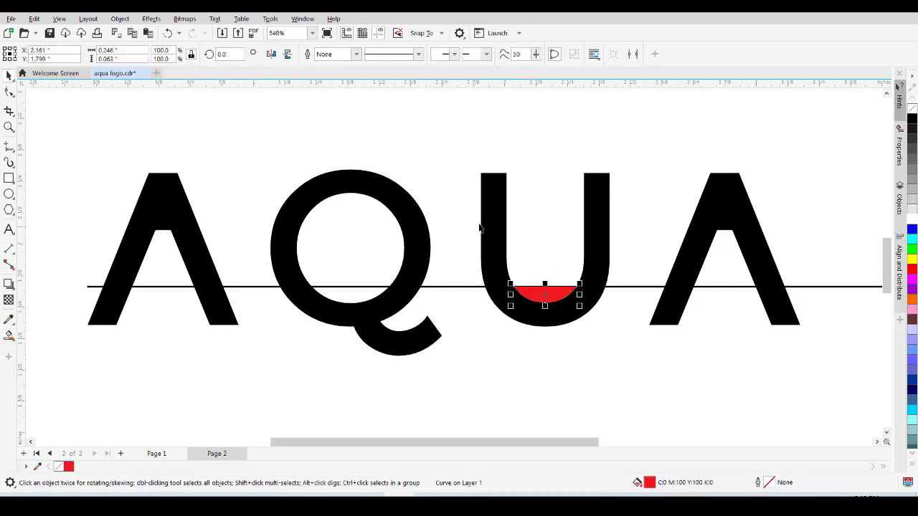
Step: Weld the red bowl segment to the U and delete the horizontal line
left_click(493, 246, "shift")
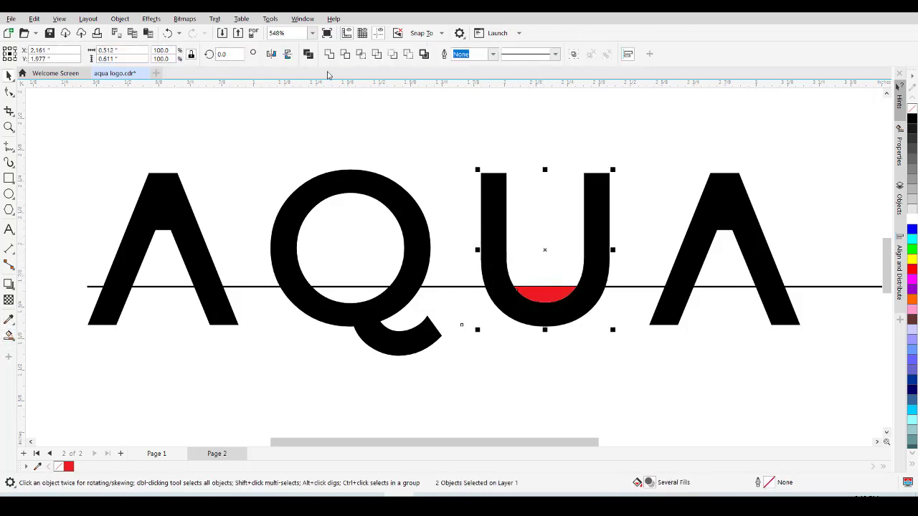
left_click(332, 57)
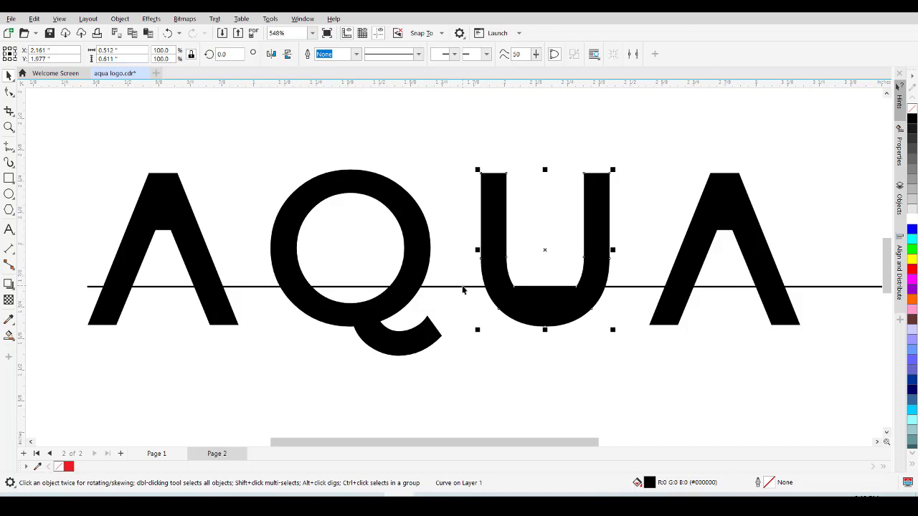
left_click(463, 287)
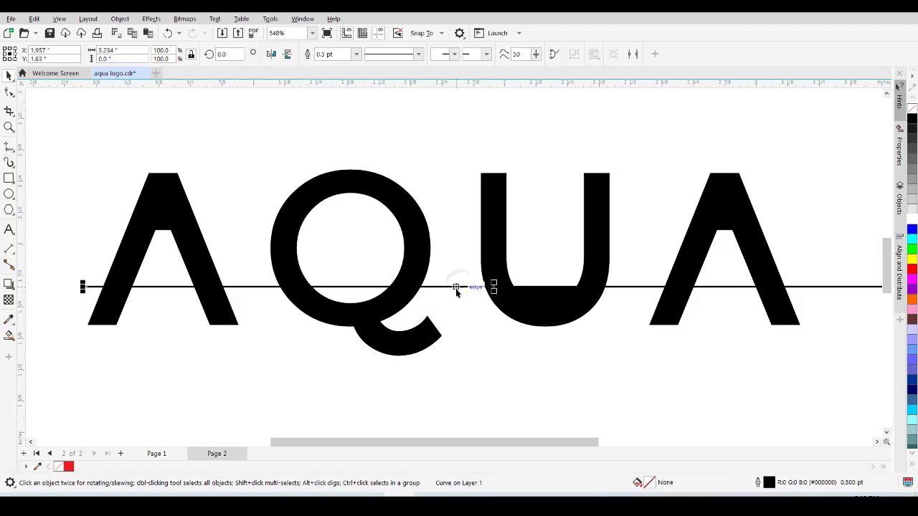
key("Delete")
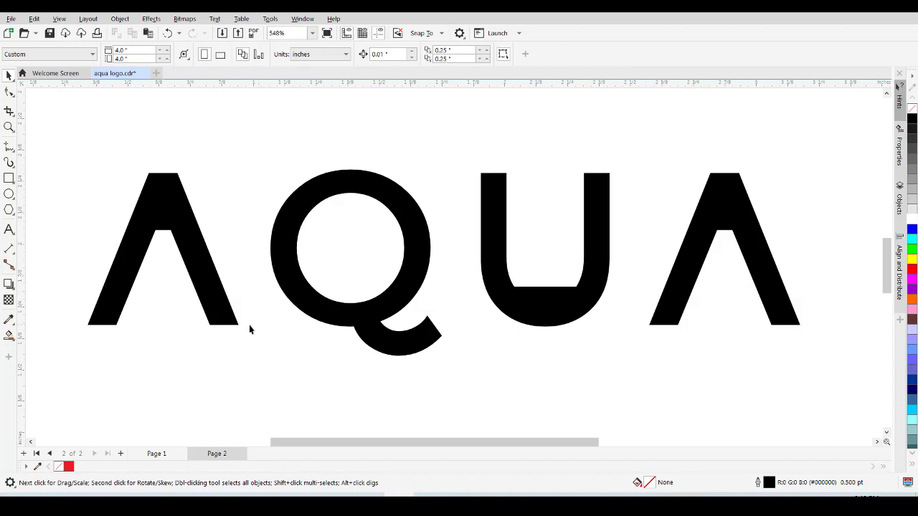
Step: Using Page 1's water-filled Q as reference, draw a flat ellipse about 0.456 × 0.048 inches across Page 2's Q and lower it to about Y 1.97 inches
left_click(160, 453)
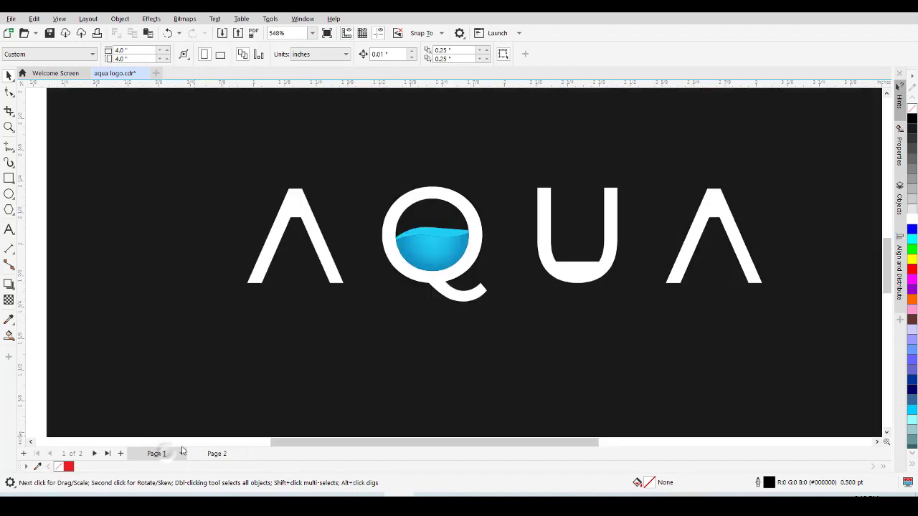
left_click(219, 454)
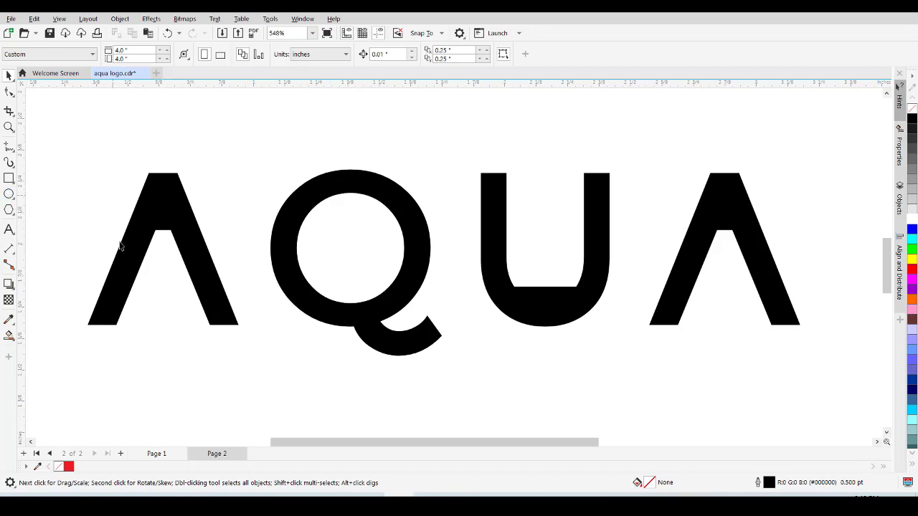
left_click(156, 453)
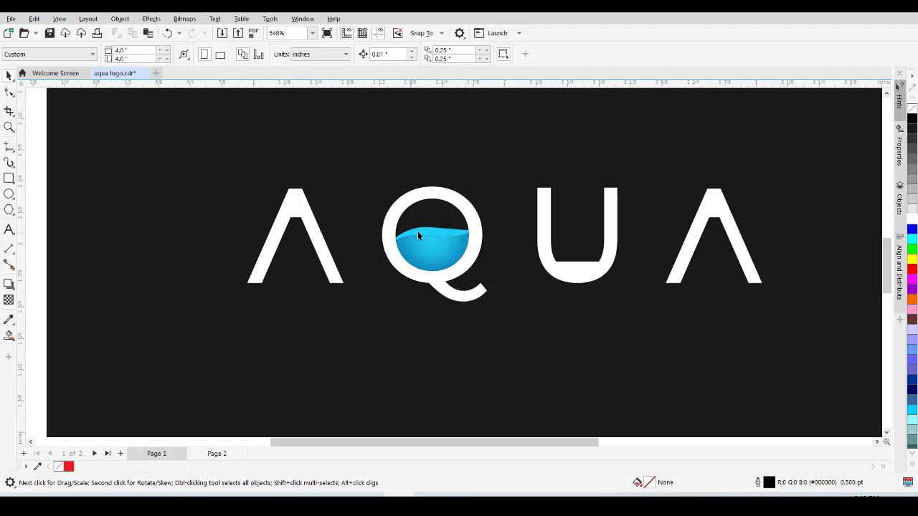
left_click(217, 454)
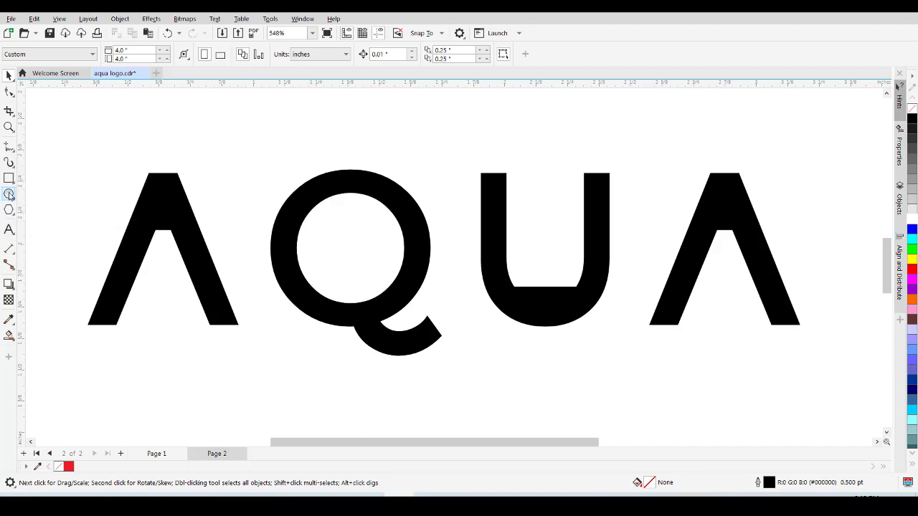
left_click(10, 194)
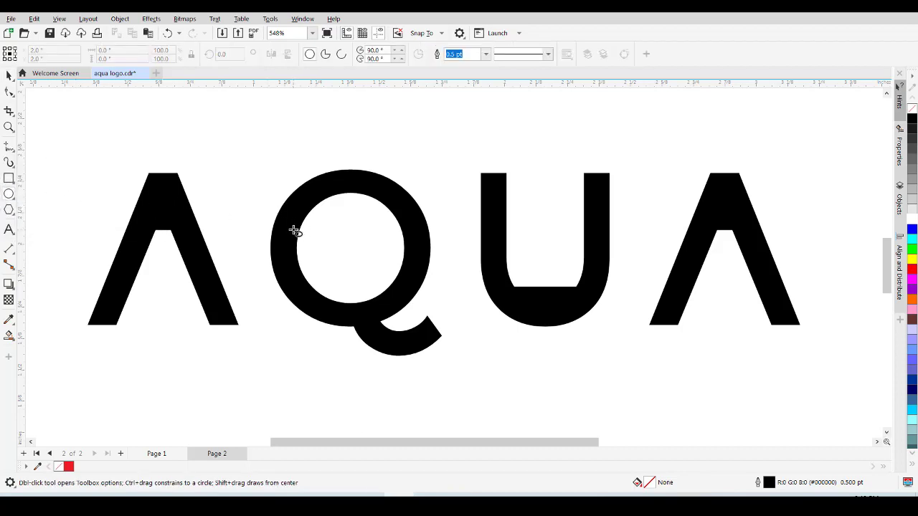
left_click_drag(295, 231, 410, 241)
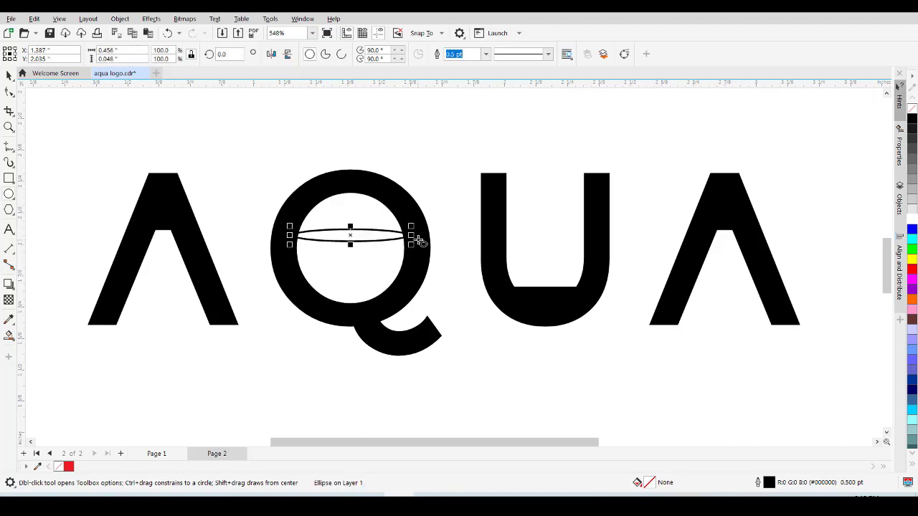
key("space")
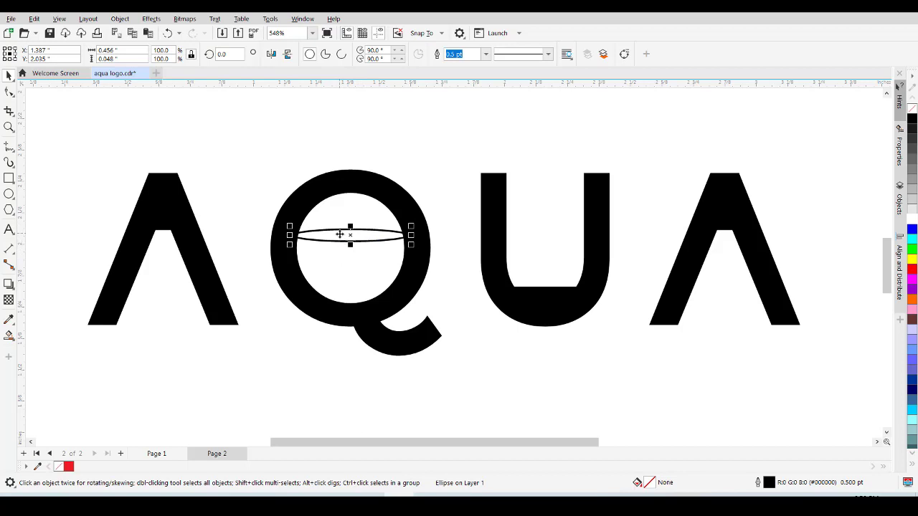
left_click_drag(344, 241, 342, 255)
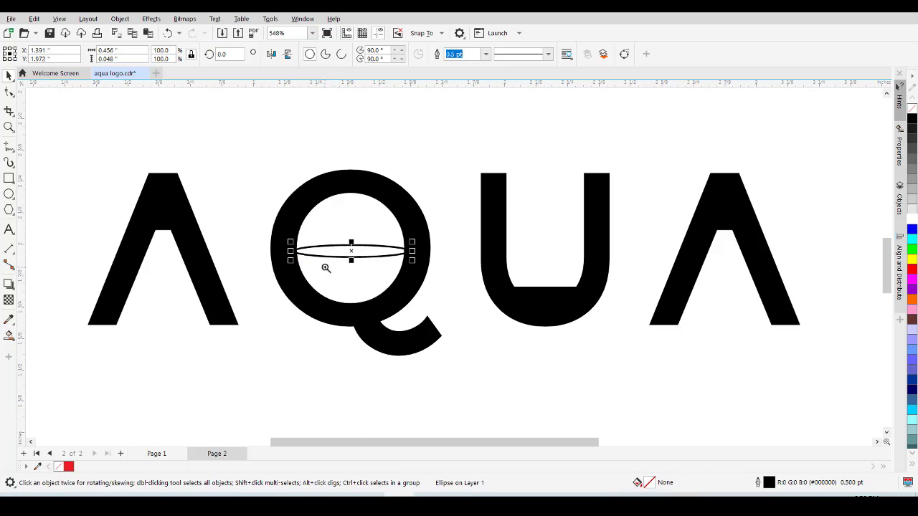
Step: Narrow the ellipse from both sides to about 0.437 inches wide so its ends just meet the Q's inner edge
left_click_drag(248, 195, 445, 279)
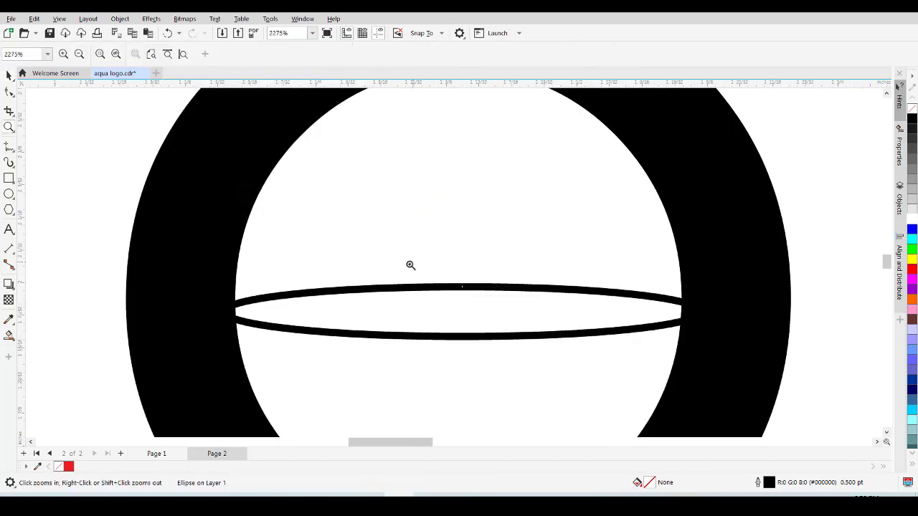
key("space")
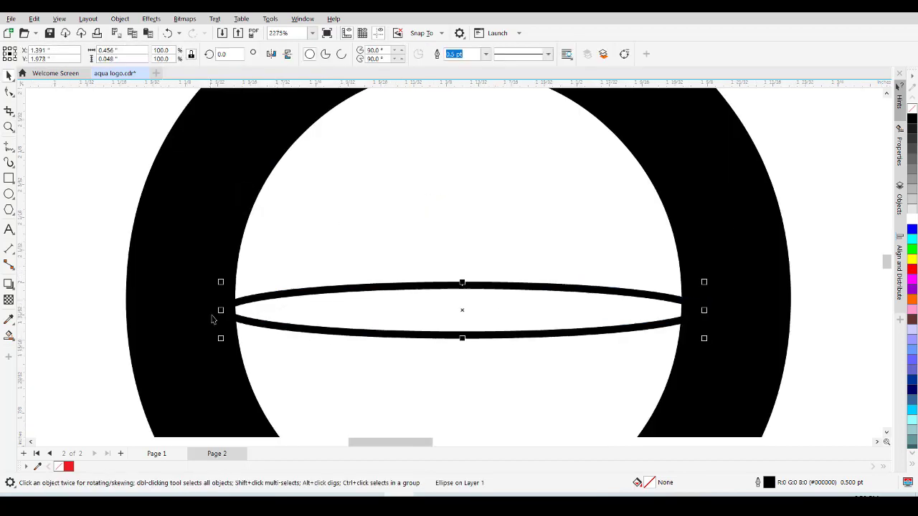
left_click_drag(220, 309, 233, 309)
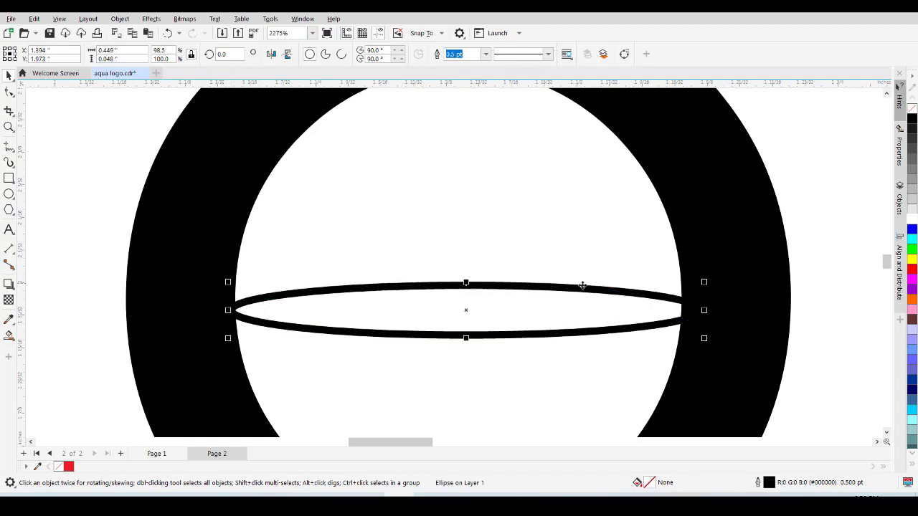
left_click_drag(704, 310, 691, 311)
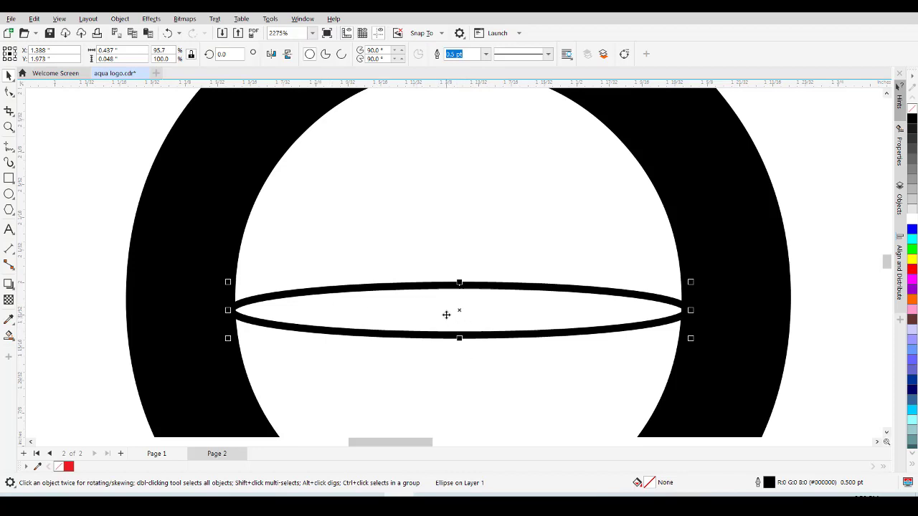
key("z")
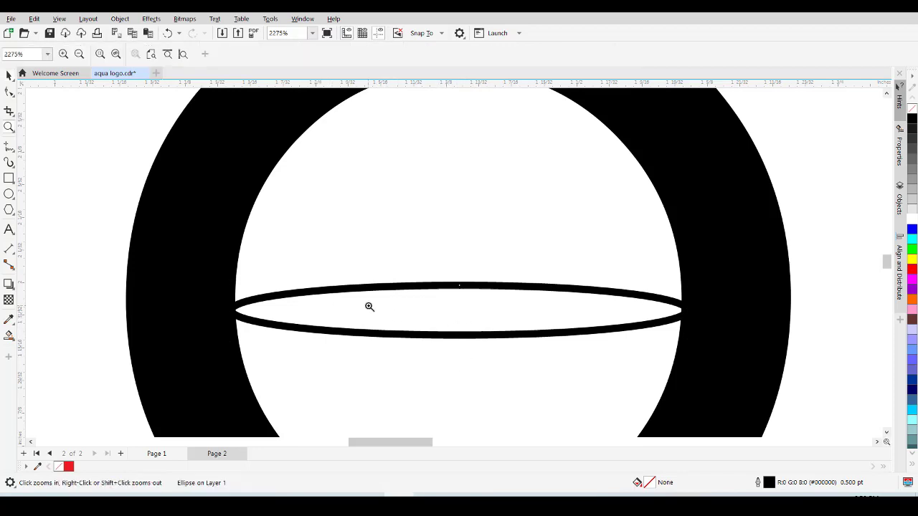
key("F4")
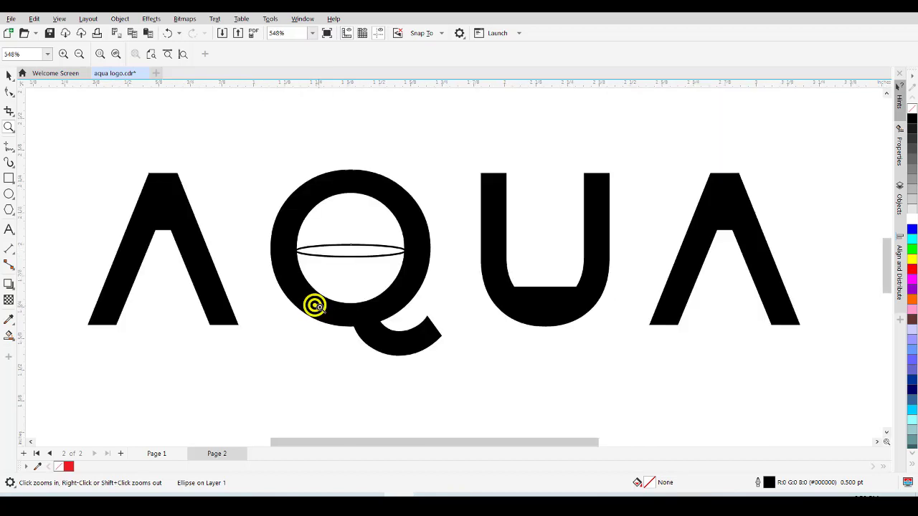
key("space")
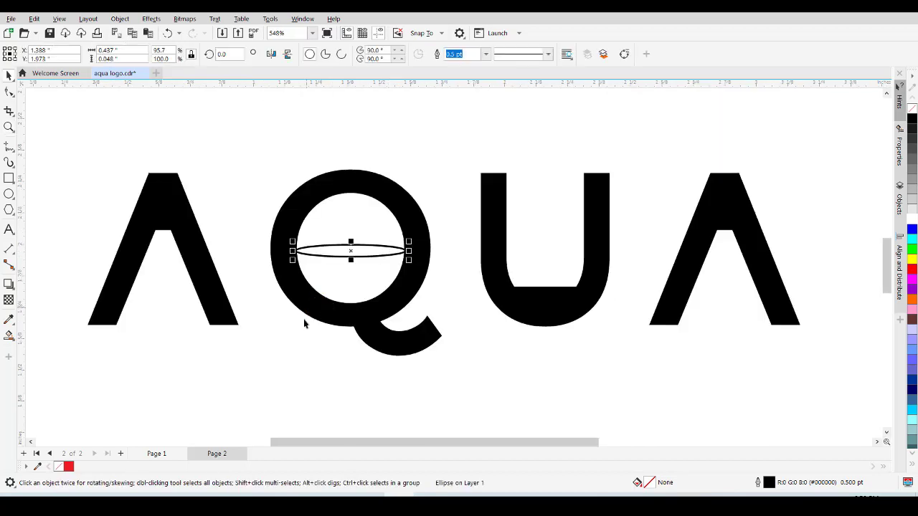
left_click(289, 358)
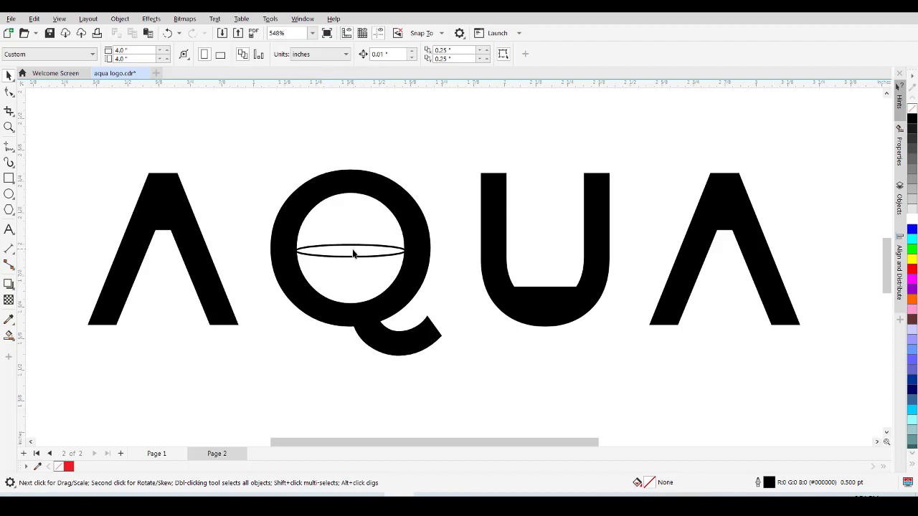
Step: Check the water surface in Page 1's Q and convert the ellipse on Page 2 to curves
left_click(355, 255)
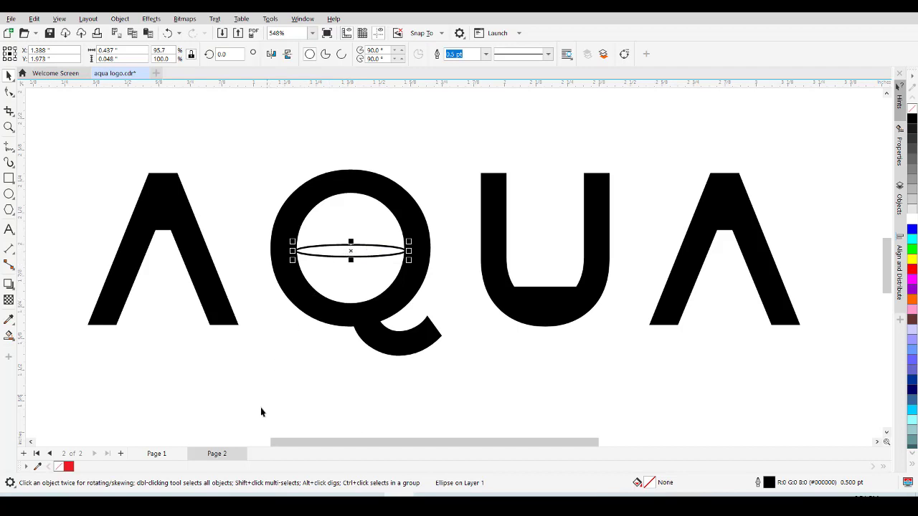
left_click(164, 455)
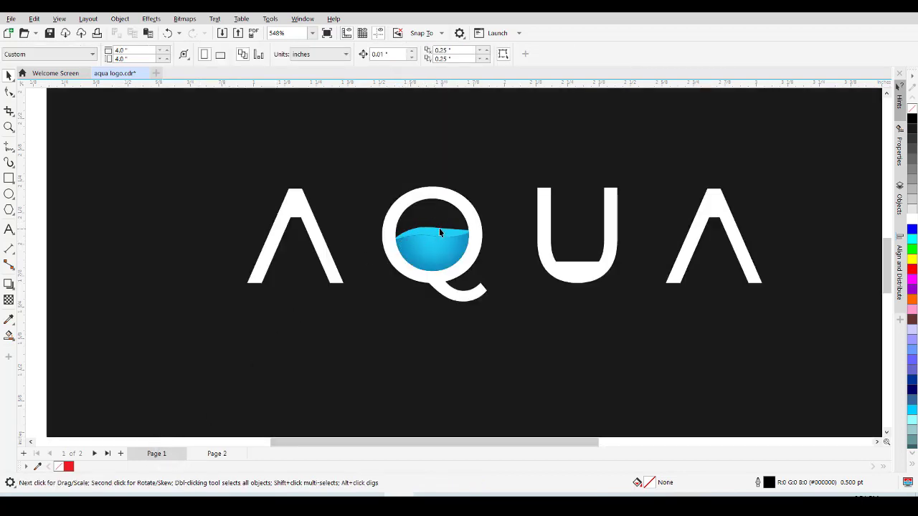
left_click(217, 454)
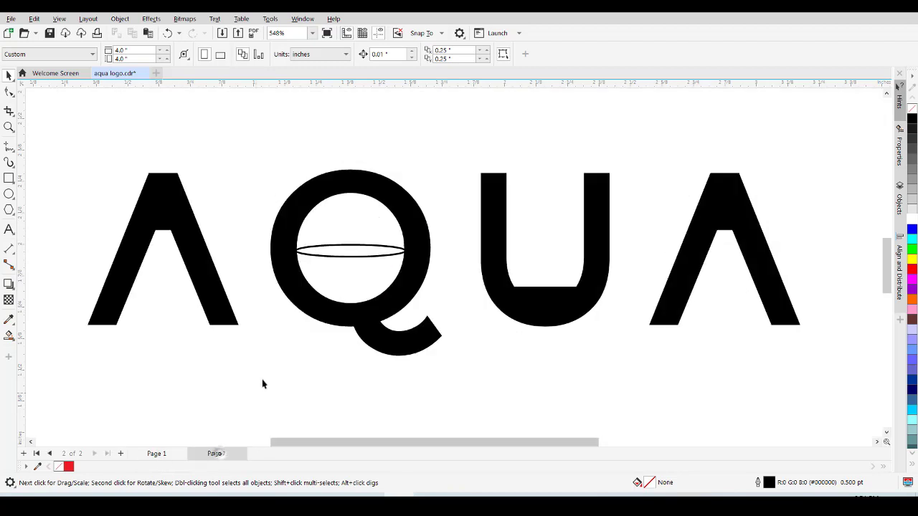
left_click(340, 256)
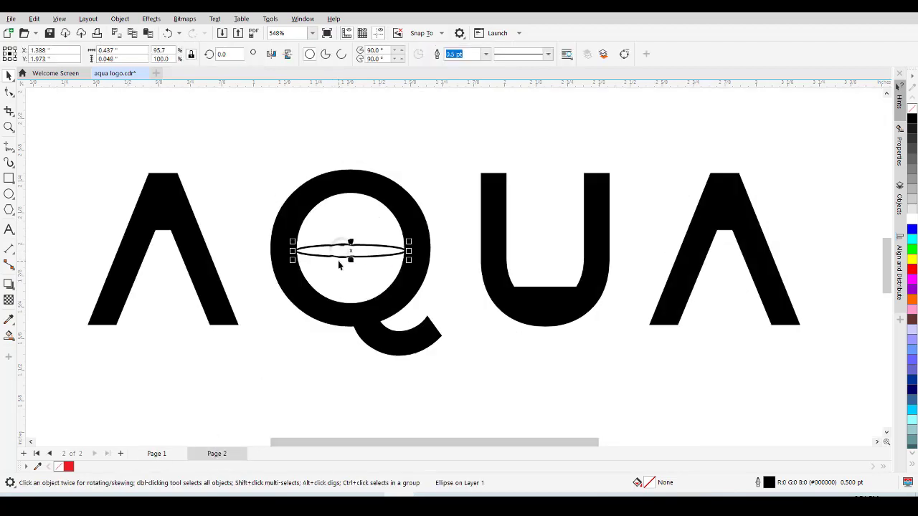
key("ctrl+q")
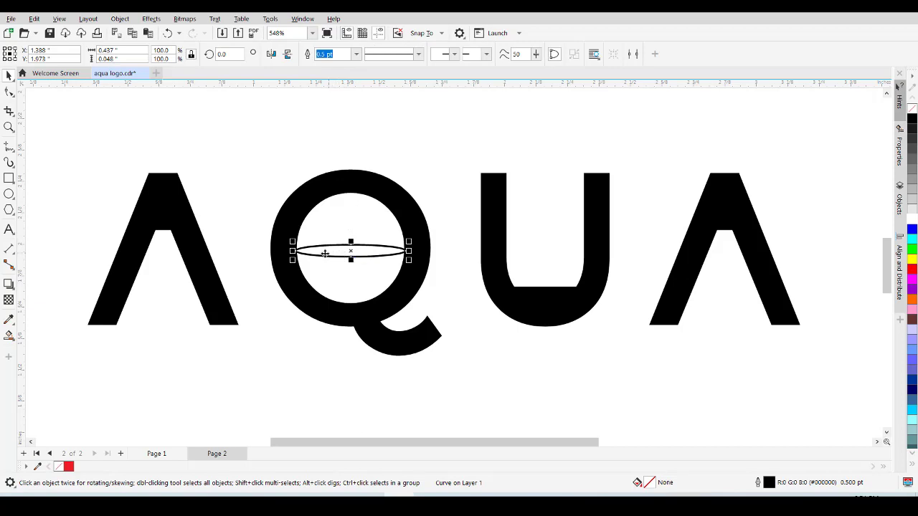
Step: Raise the curve's two middle nodes and bend its lower edge into a wave, making the shape about 0.073 inches high
left_click(7, 93)
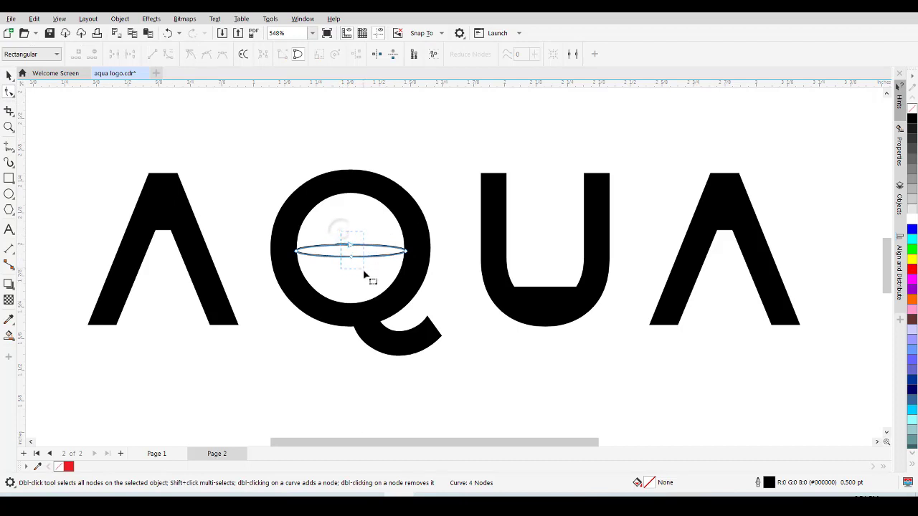
left_click(351, 247)
left_click_drag(353, 248, 349, 239)
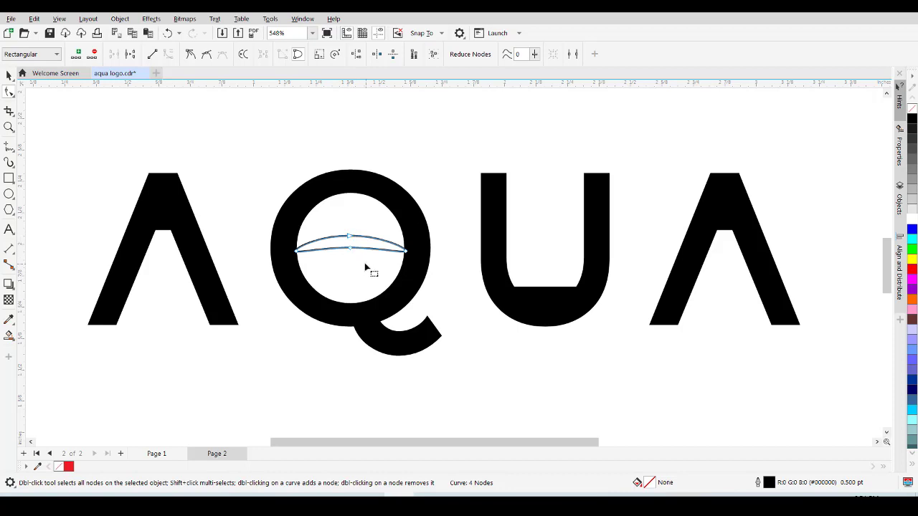
left_click(353, 250)
mouse_move(385, 253)
left_mouse_down()
mouse_move(374, 234)
mouse_move(399, 242)
left_mouse_up()
key("space")
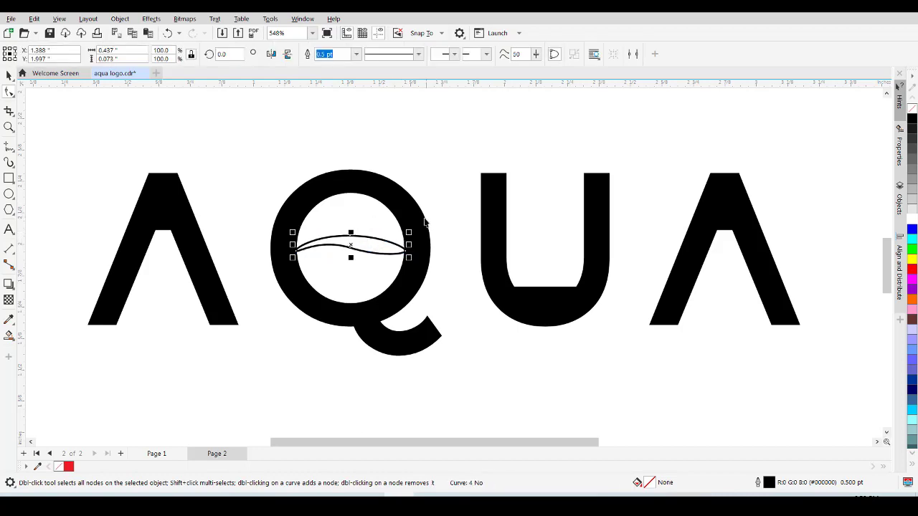
left_click(433, 190)
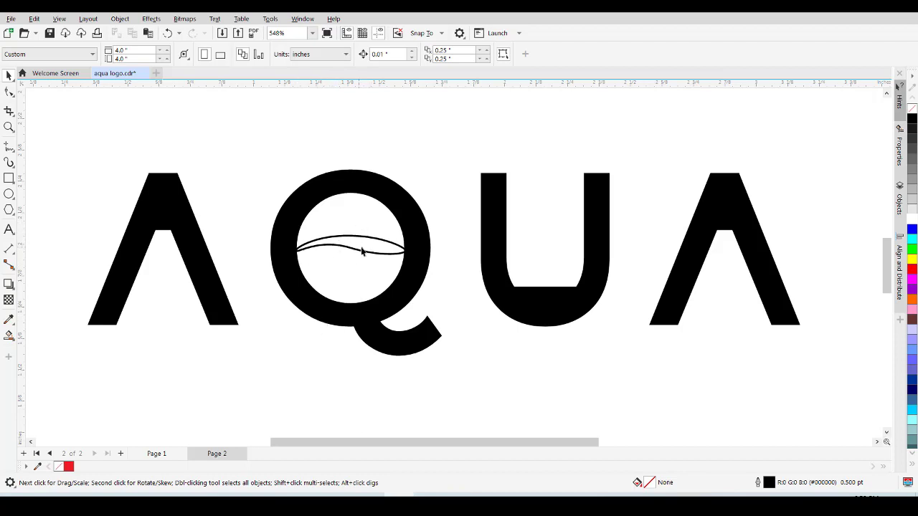
key("F10")
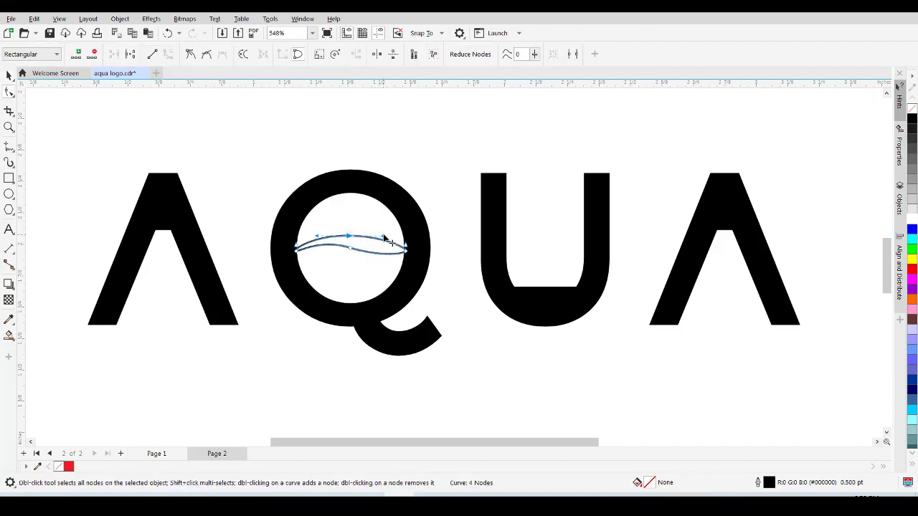
left_click_drag(388, 241, 391, 254)
key("ctrl+z")
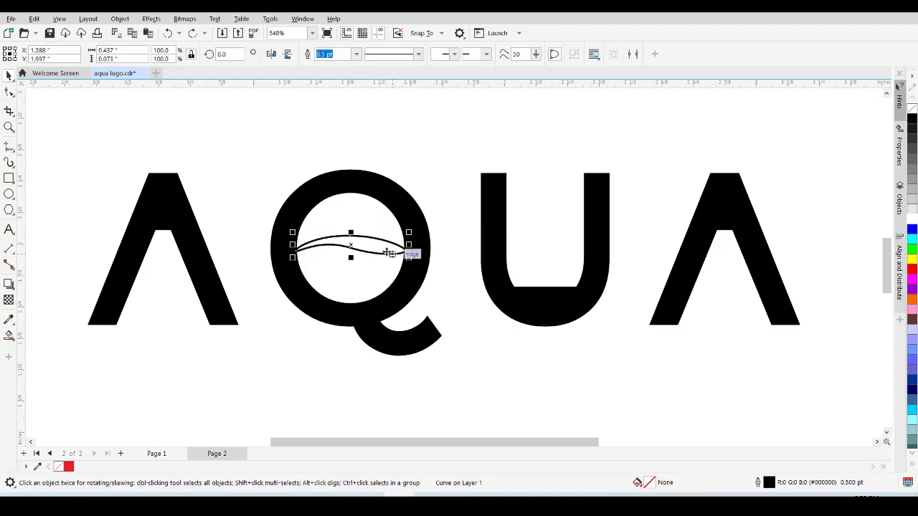
double_click(384, 247)
key("ctrl+z")
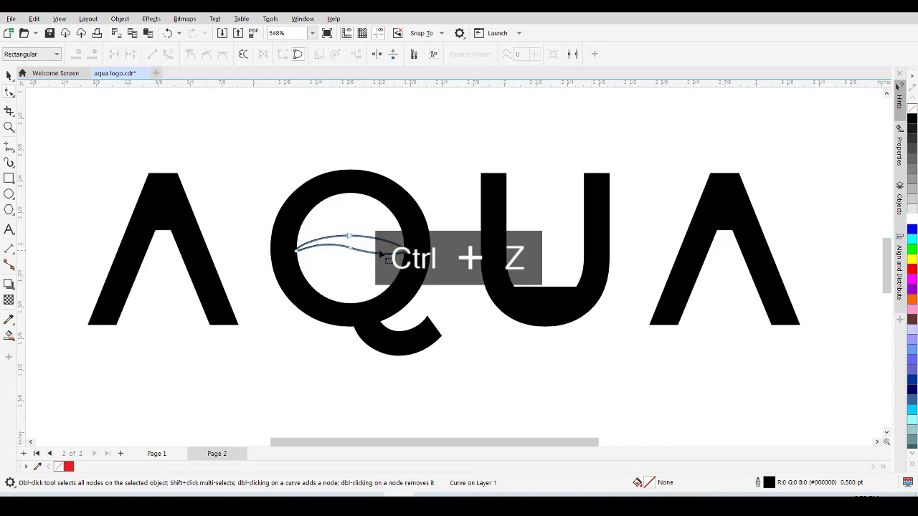
left_click(408, 252)
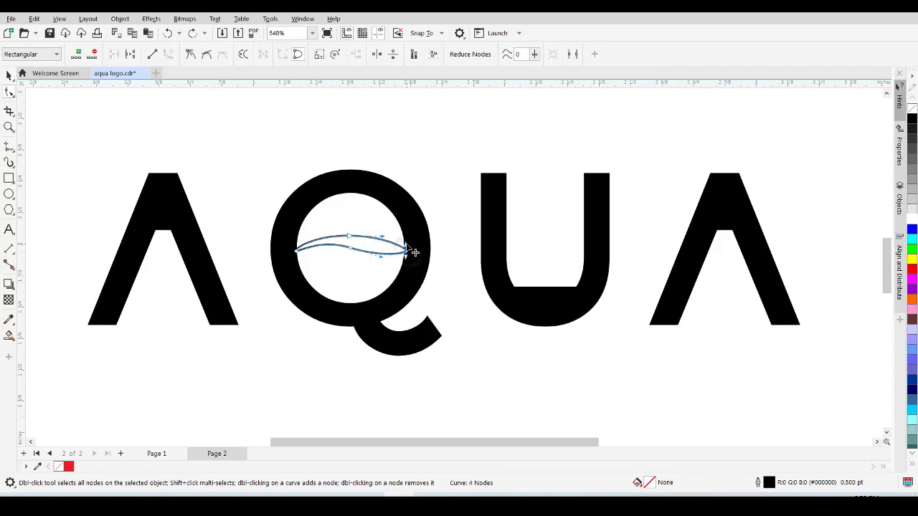
left_click_drag(410, 252, 406, 251)
left_click(381, 267)
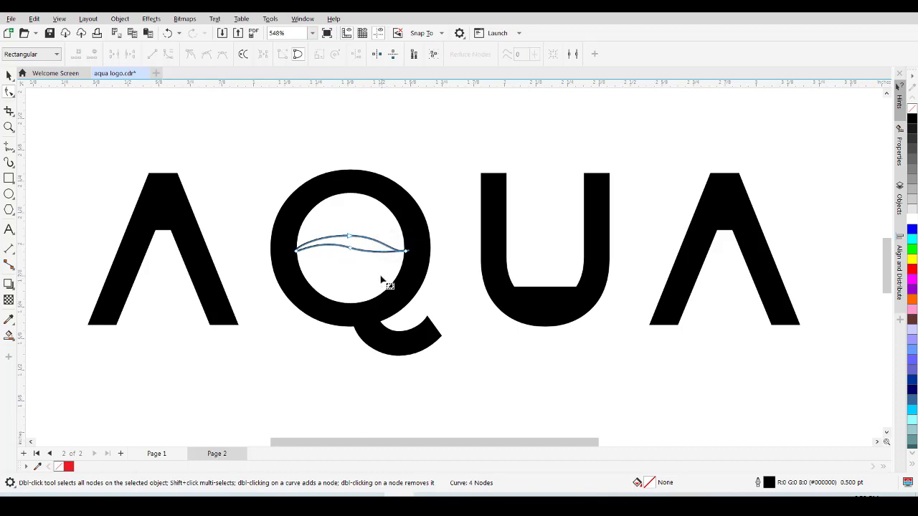
key("ctrl+z")
key("ctrl+z")
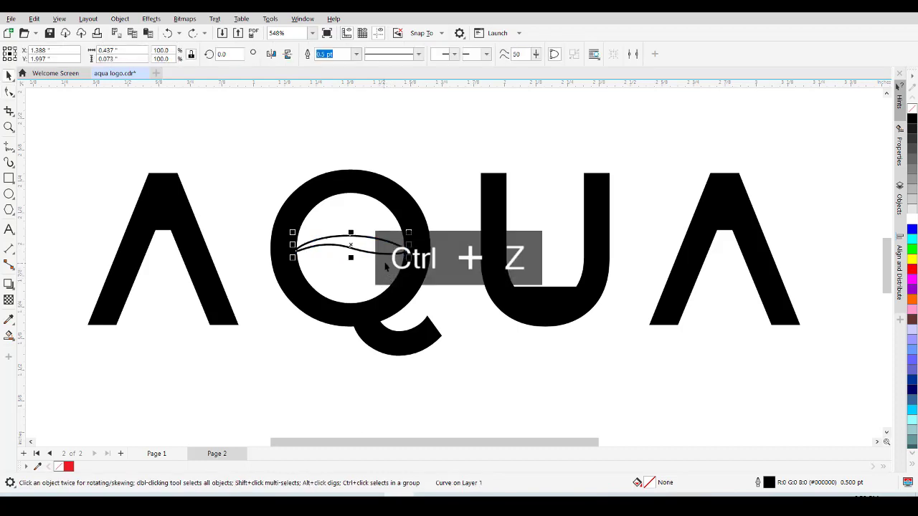
left_click(449, 244)
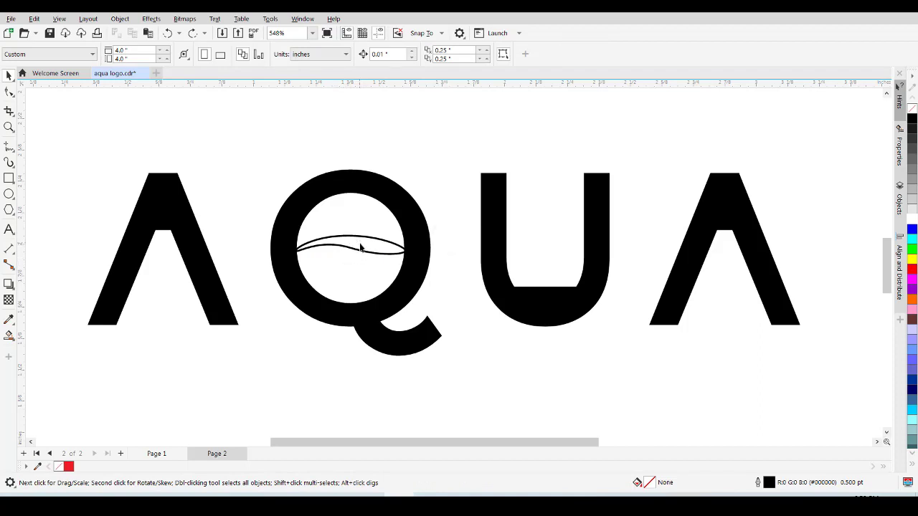
Step: Smart Fill the wave shape and the area below it inside the Q with red and no outline
left_click(9, 336)
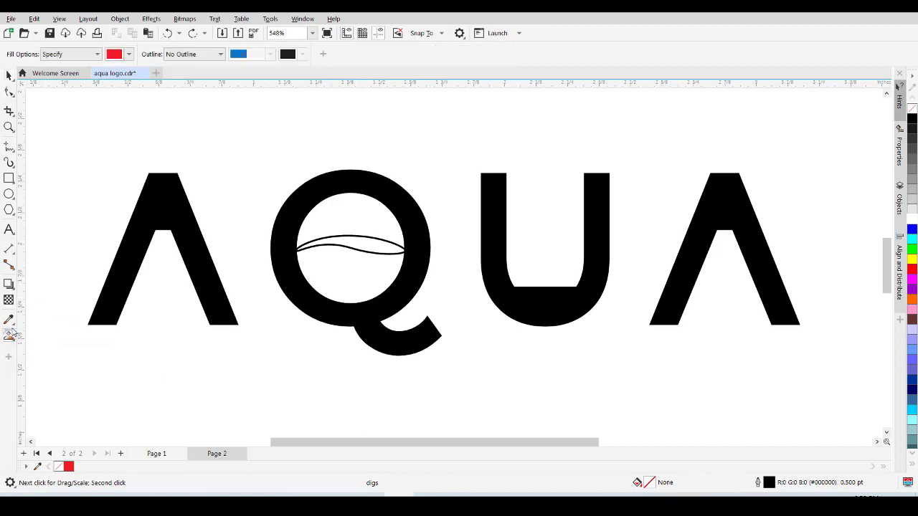
left_click(362, 246)
left_click(341, 280)
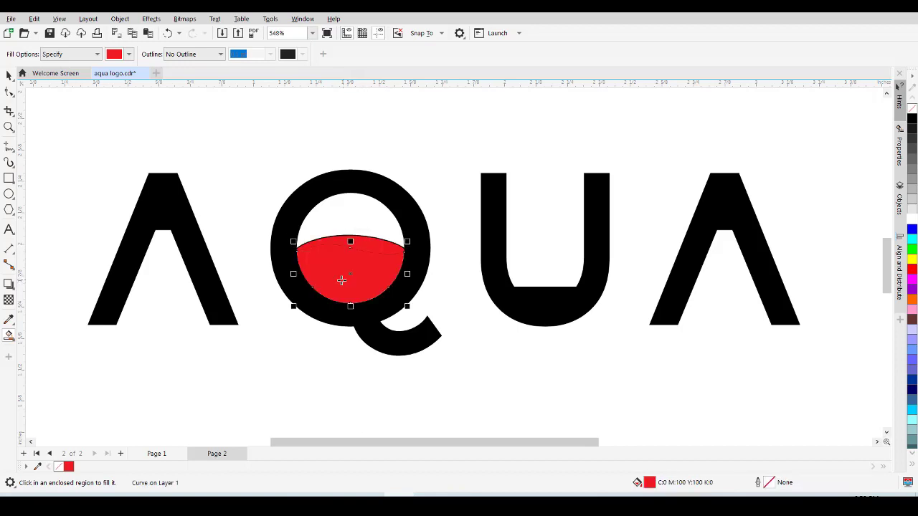
key("space")
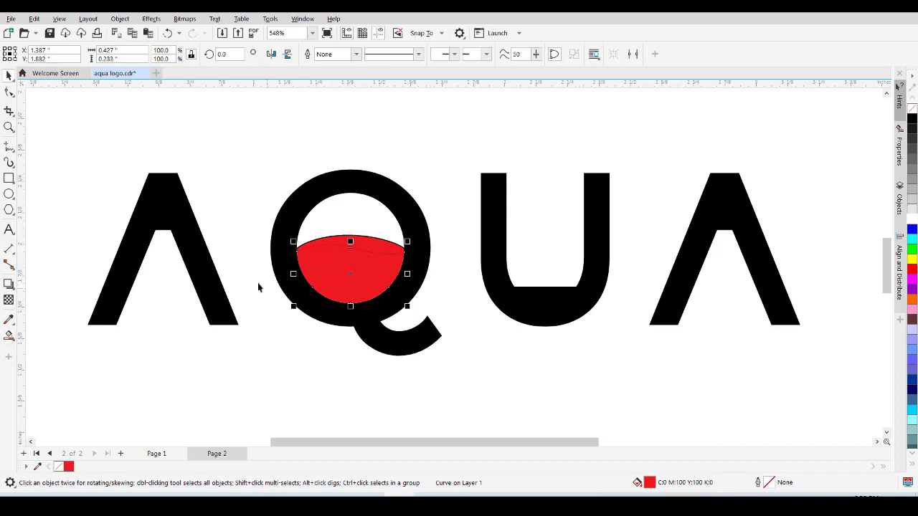
Step: Move the two red filled shapes out of the Q to check them, and undo both moves
left_click(258, 279)
left_click_drag(341, 273, 176, 388)
left_click_drag(351, 245, 239, 157)
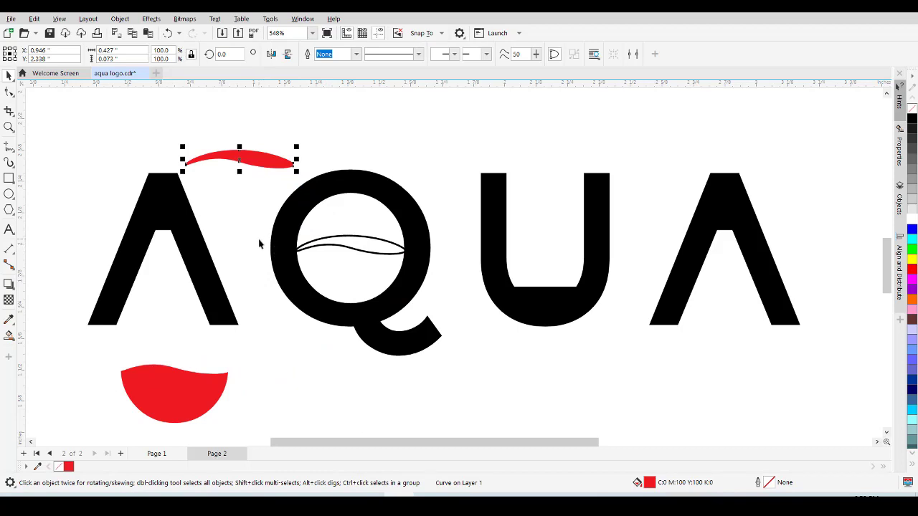
key("ctrl+z")
key("ctrl+z")
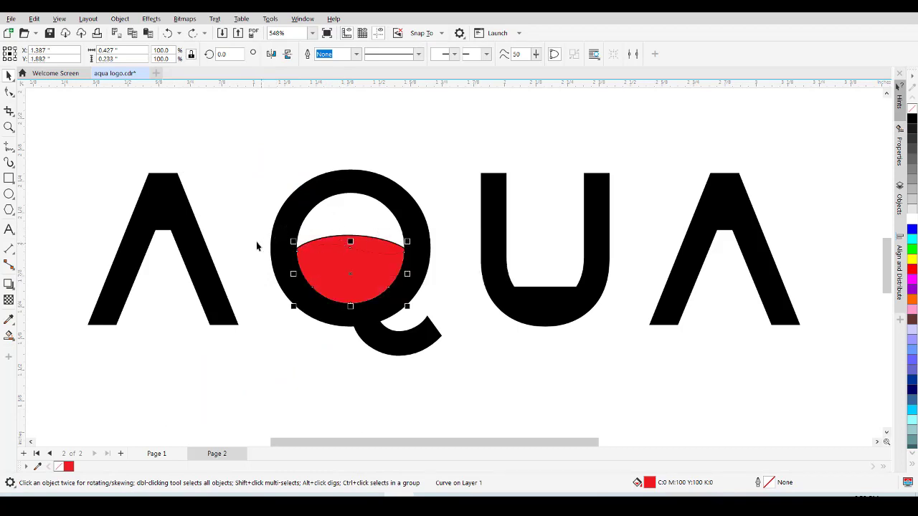
Step: Dismiss the SupportAssist notification and delete the black outlined wave curve inside the Q, keeping both red fills
left_click(247, 246)
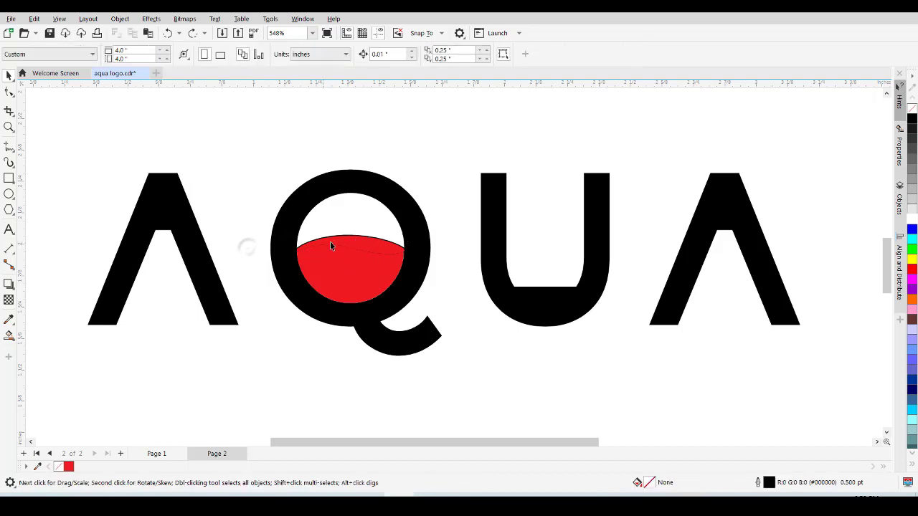
left_click(371, 249)
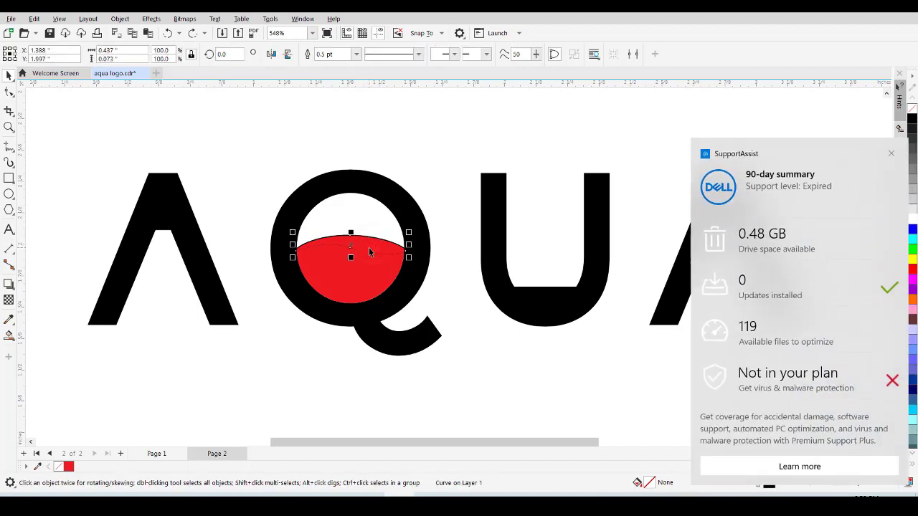
left_click(891, 153)
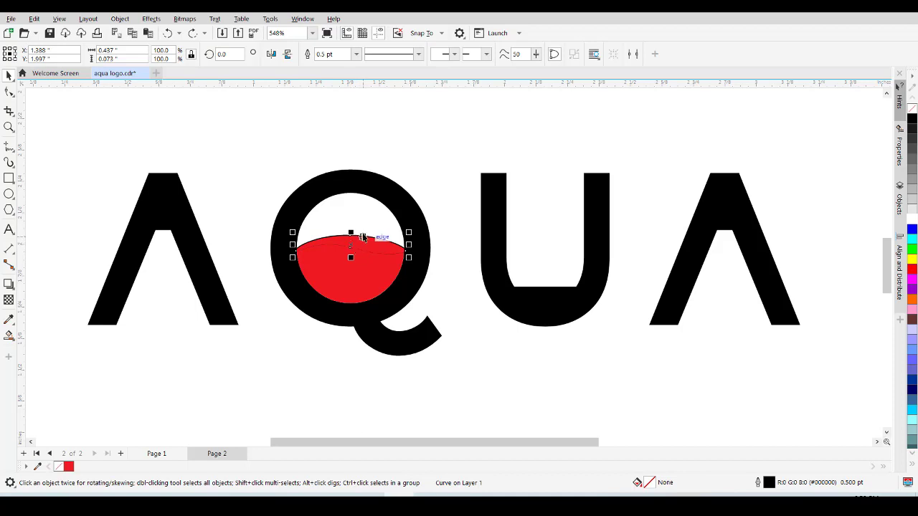
key("Escape")
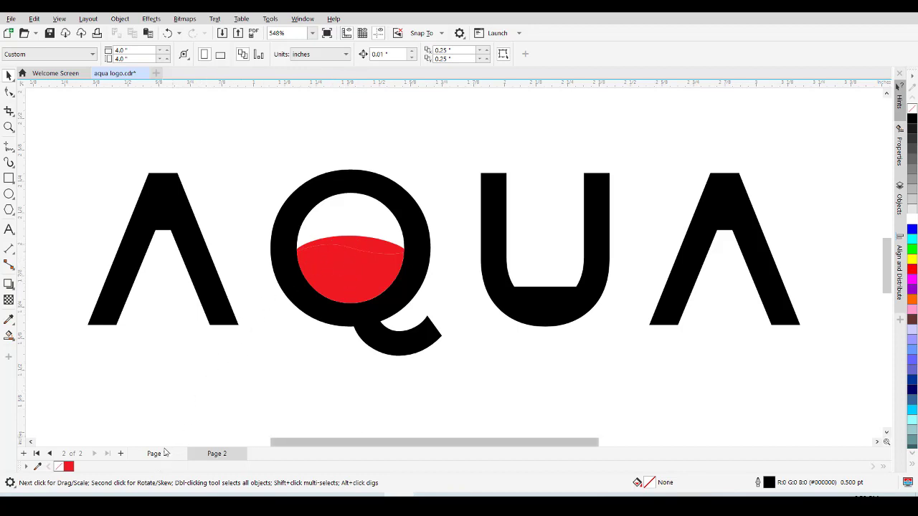
left_click(354, 241)
key("ctrl+z")
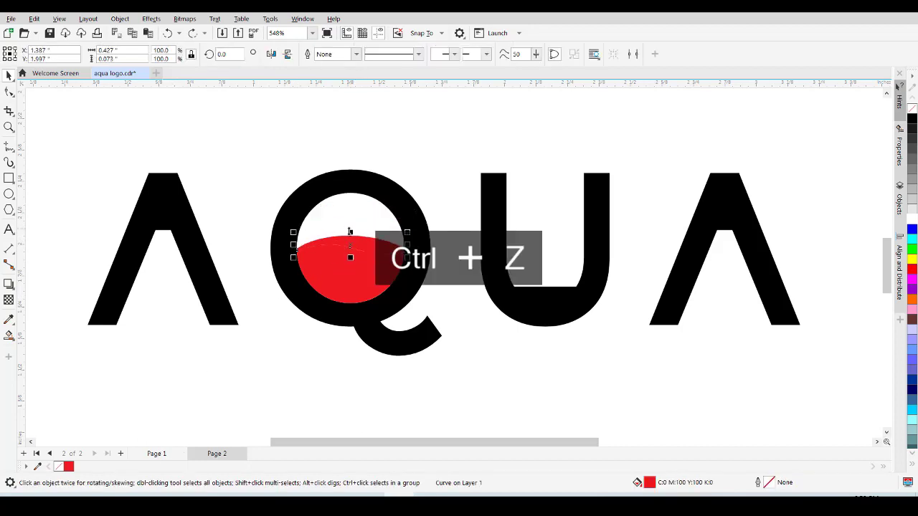
Step: Sample the light blue of the water surface in Page 1's Q and fill the upper wave on Page 2 with it
left_click(157, 454)
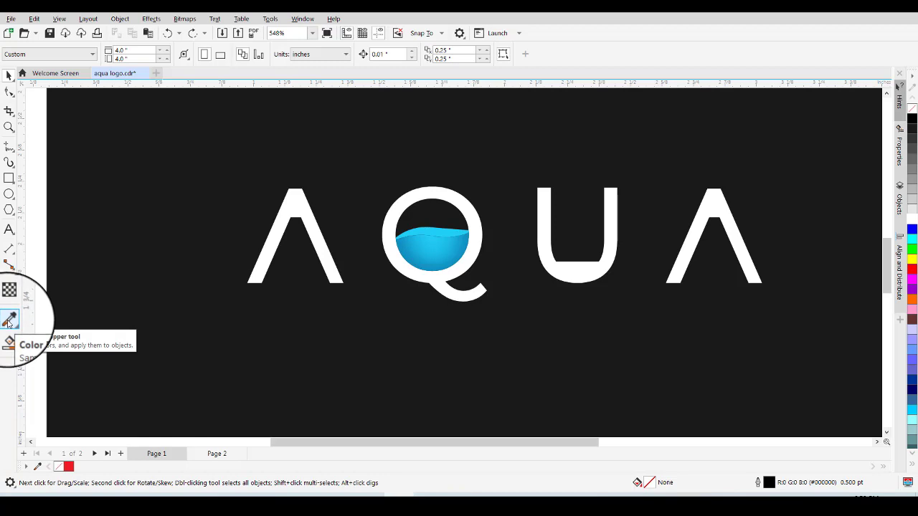
left_click(9, 321)
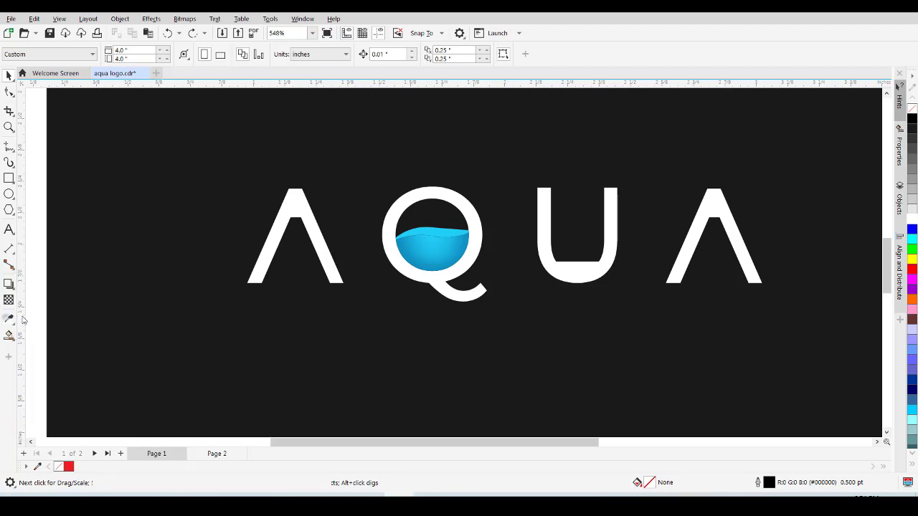
left_click(438, 234)
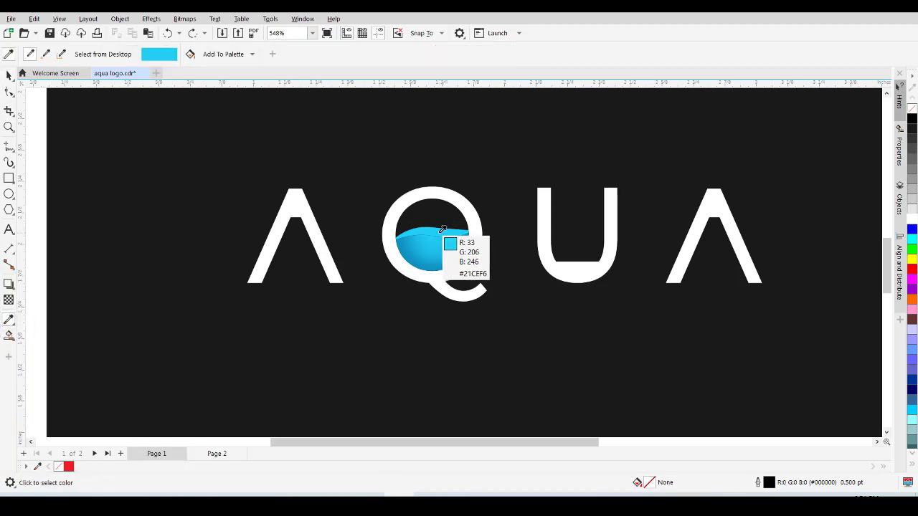
left_click(222, 454)
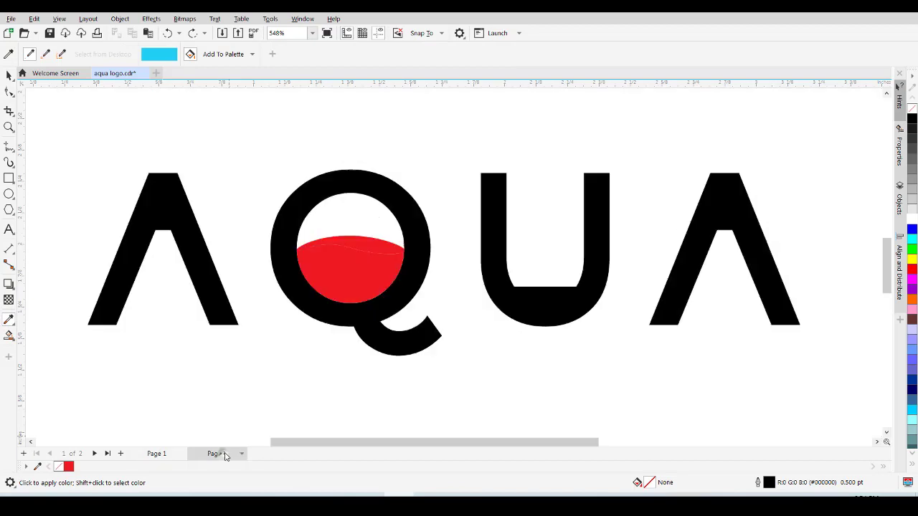
left_click(356, 243)
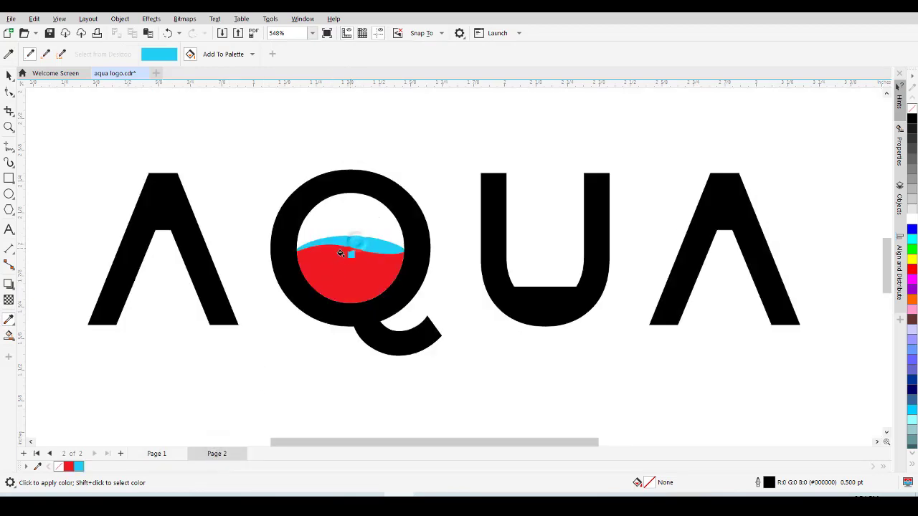
key("space")
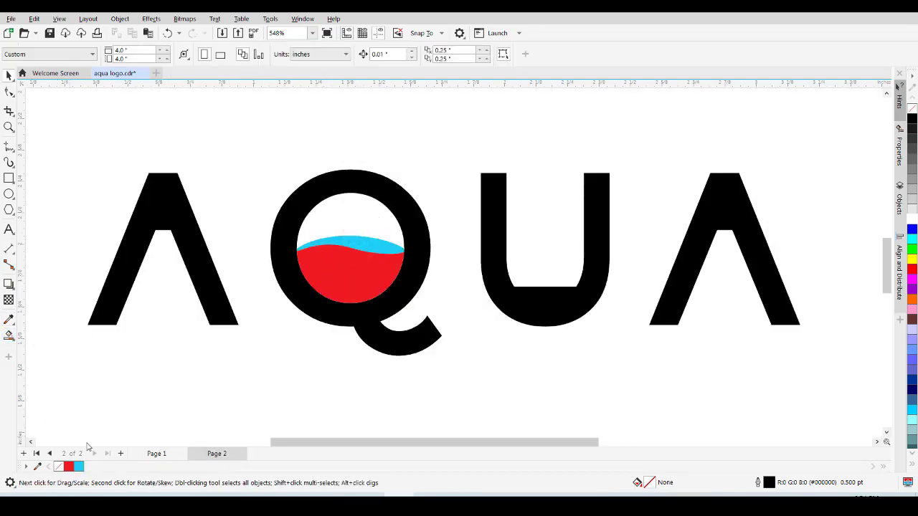
Step: Sample the darker blue at the water's edge on Page 1 and fill the lower water shape on Page 2 with it (#1090BF)
left_click(156, 454)
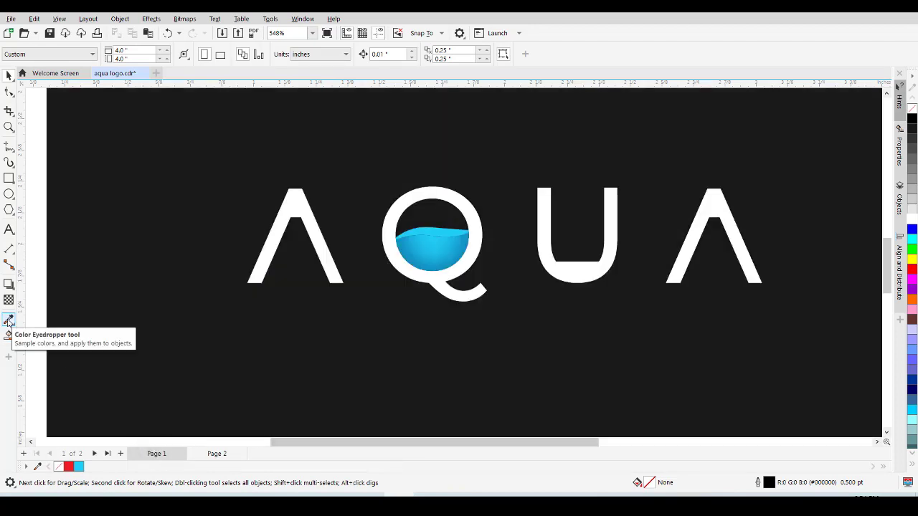
left_click(8, 320)
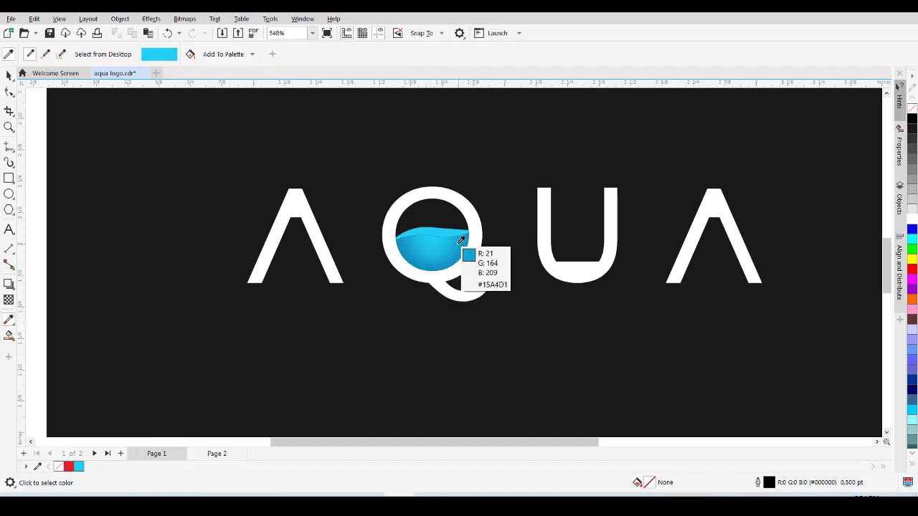
left_click(403, 248)
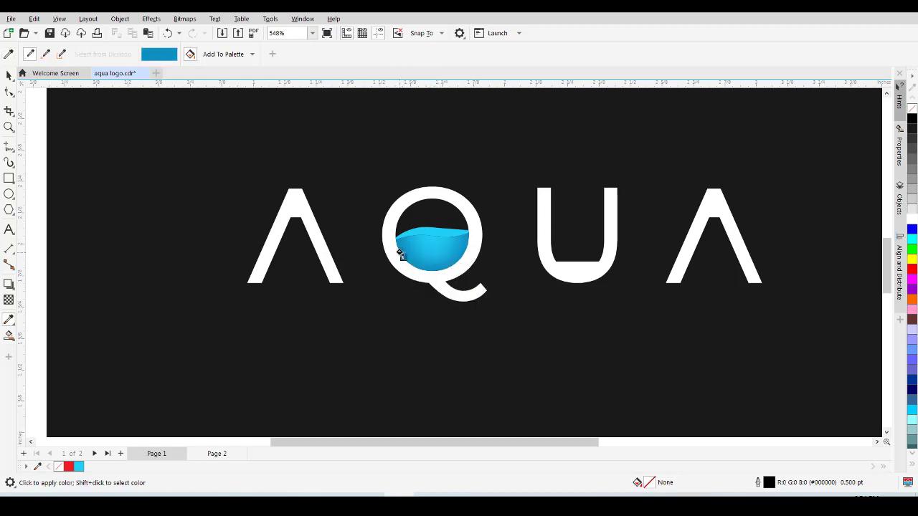
left_click(228, 452)
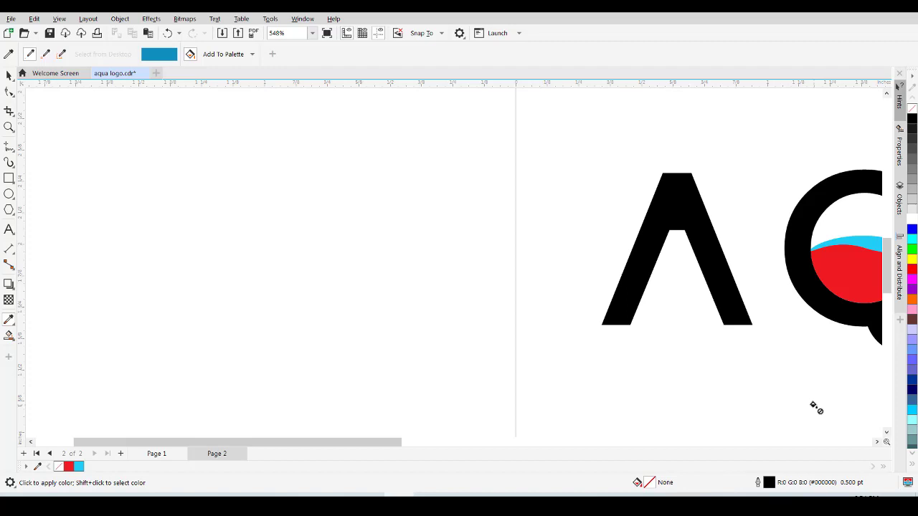
left_click_drag(619, 183, 266, 215)
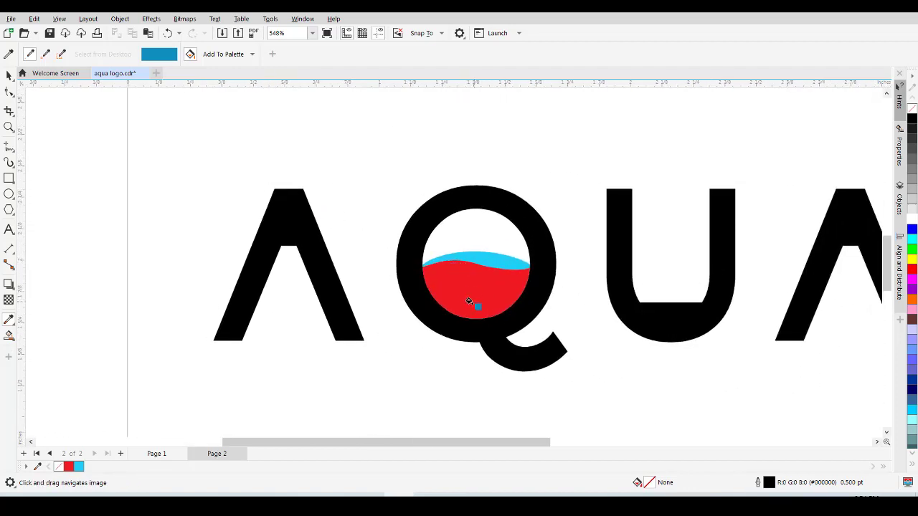
left_click(465, 295)
key("space")
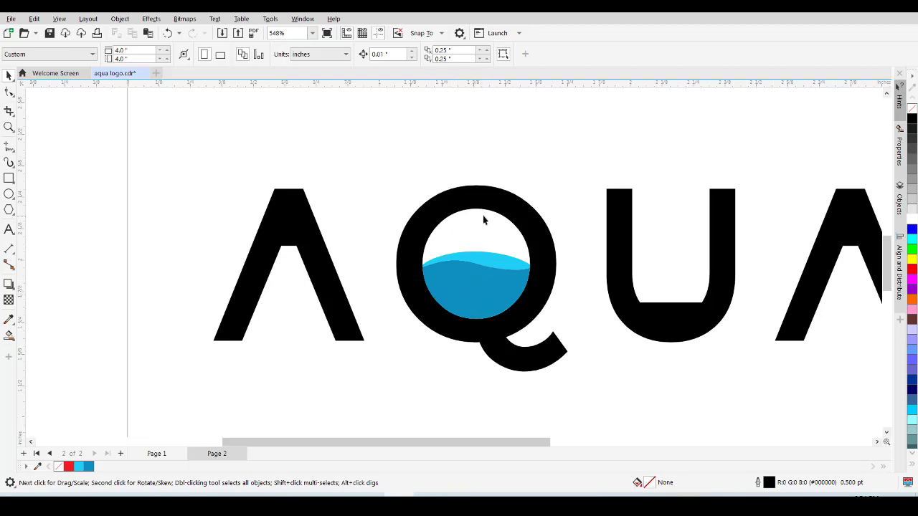
Step: Set up a 2 by 2 rectangular Mesh Fill on the darker water shape in the Q
left_click(471, 291)
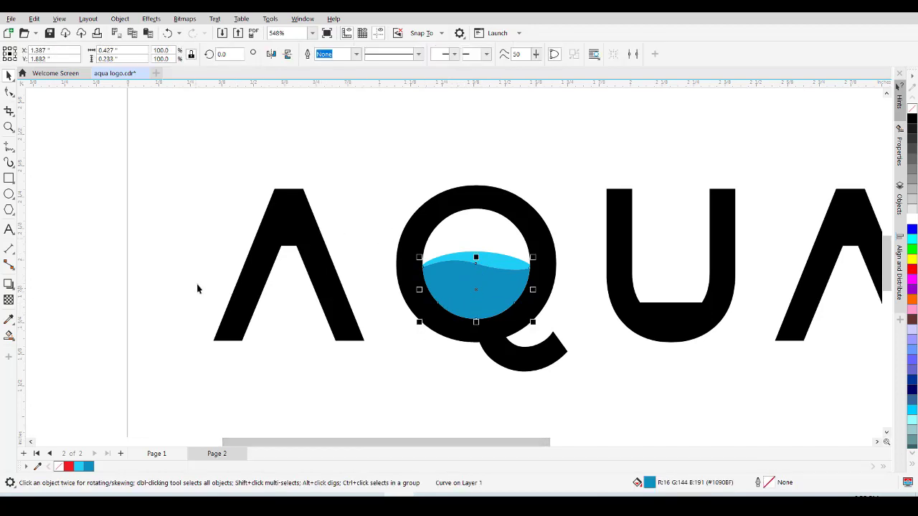
left_click(15, 345)
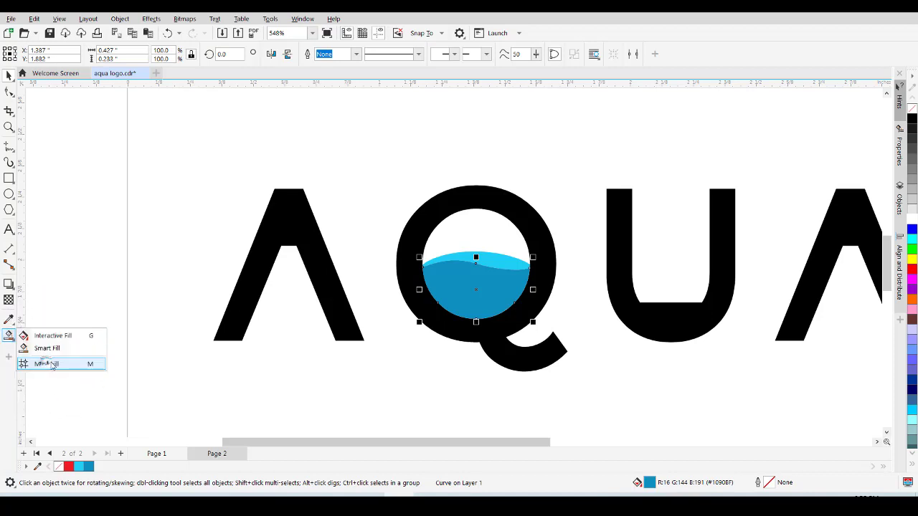
left_click(47, 366)
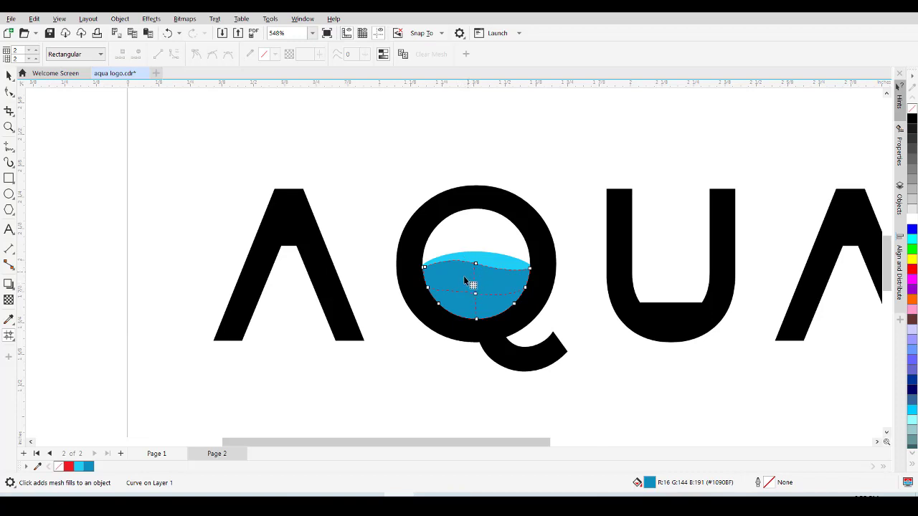
Step: Try tinting the mesh's top-middle and centre nodes with light blue, and undo the tinting
mouse_move(461, 254)
left_mouse_down()
mouse_move(461, 242)
mouse_move(473, 279)
mouse_move(497, 293)
mouse_move(480, 310)
left_mouse_up()
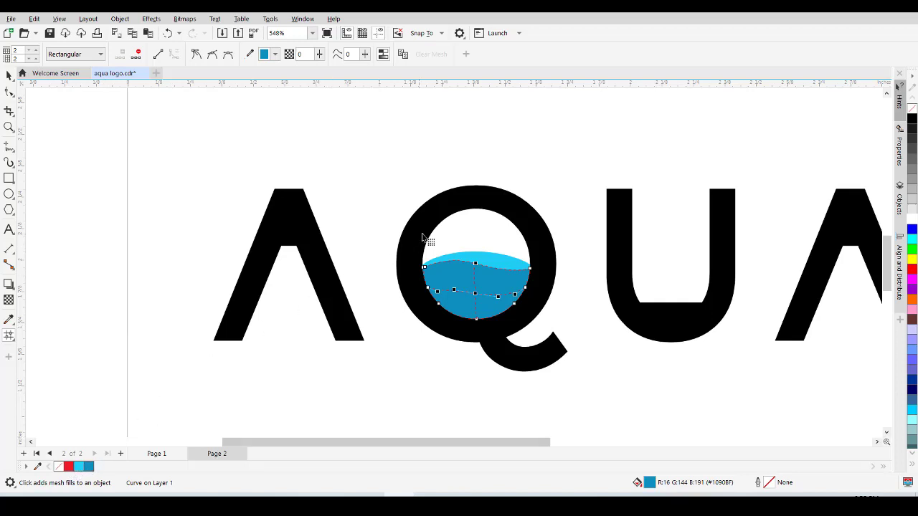
left_click(80, 467)
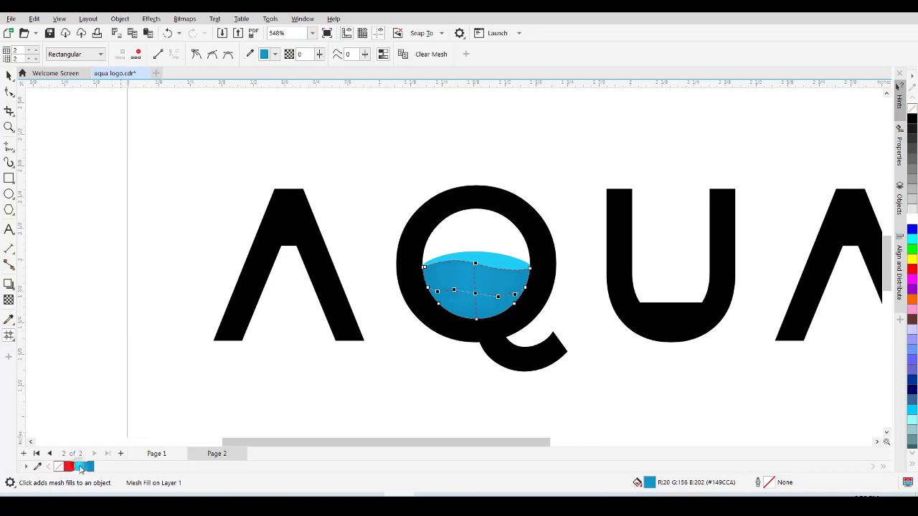
left_click(81, 467, "ctrl")
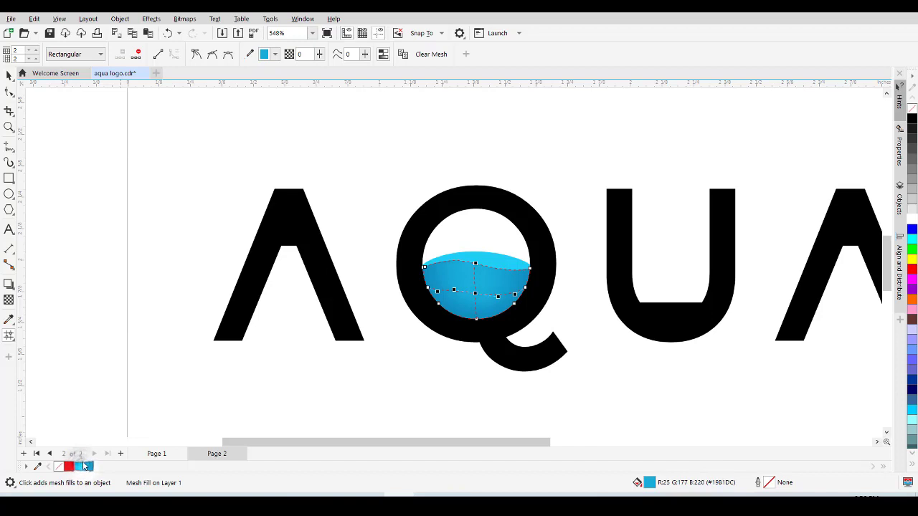
left_click(84, 467, "ctrl")
left_click(86, 456)
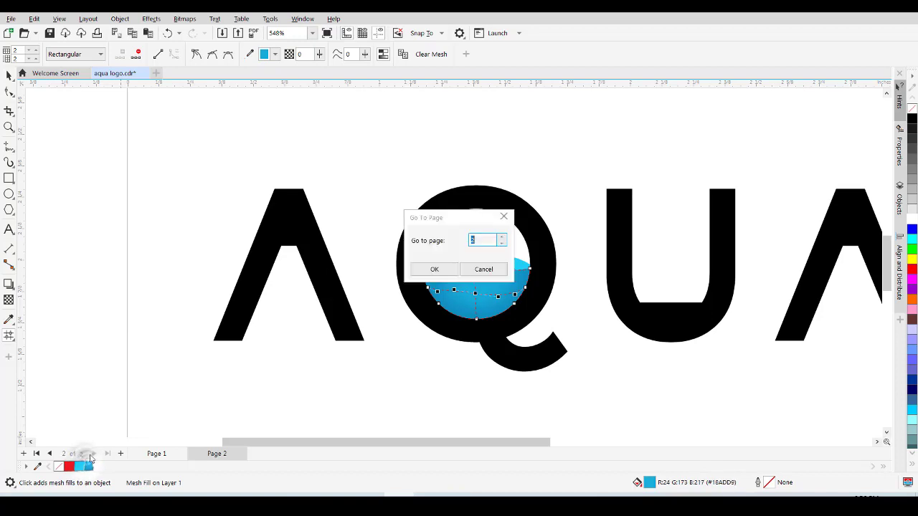
left_click(483, 269)
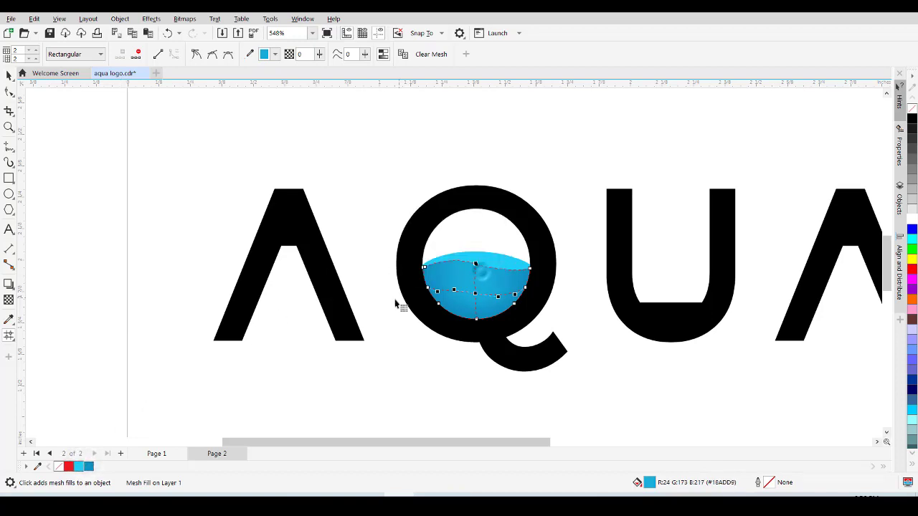
key("ctrl+z")
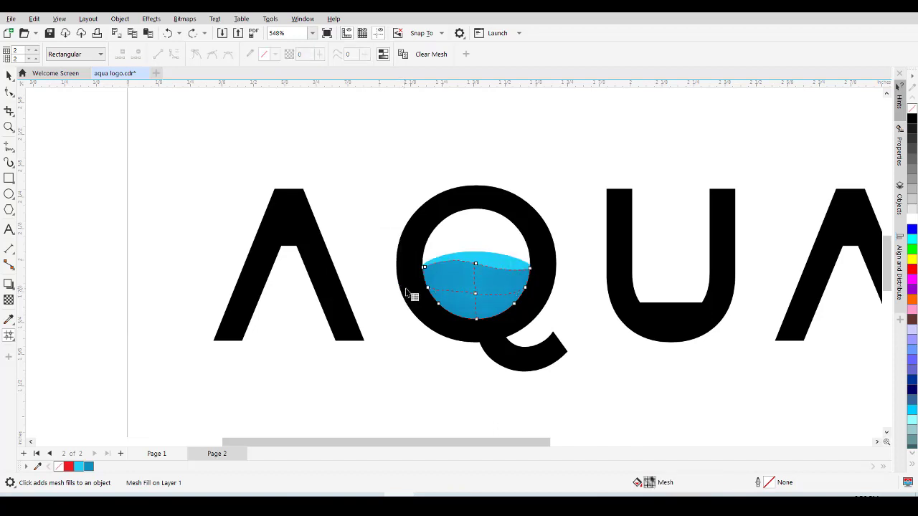
Step: Tint the mesh's top-middle node towards light blue and add an intersection just left of centre, making a 3 by 3 mesh
left_click_drag(463, 237, 496, 287)
left_click(82, 467)
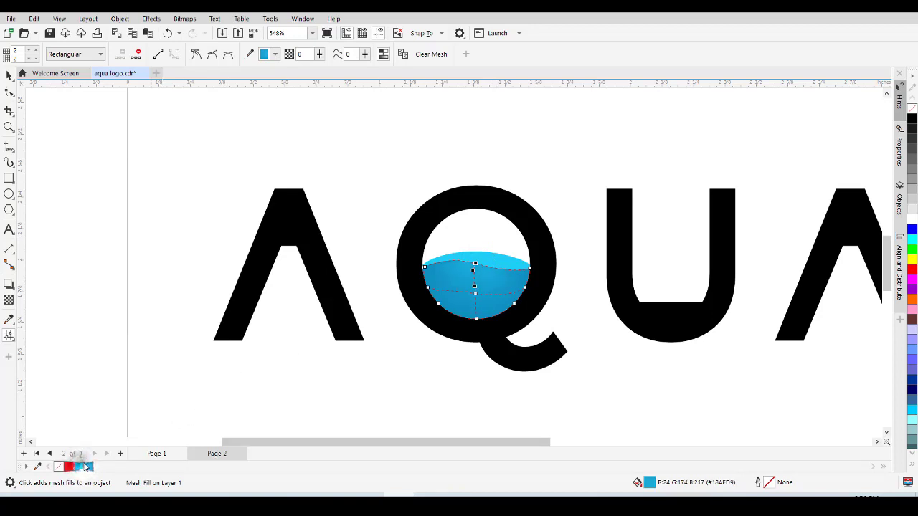
left_click(464, 282)
double_click(464, 282)
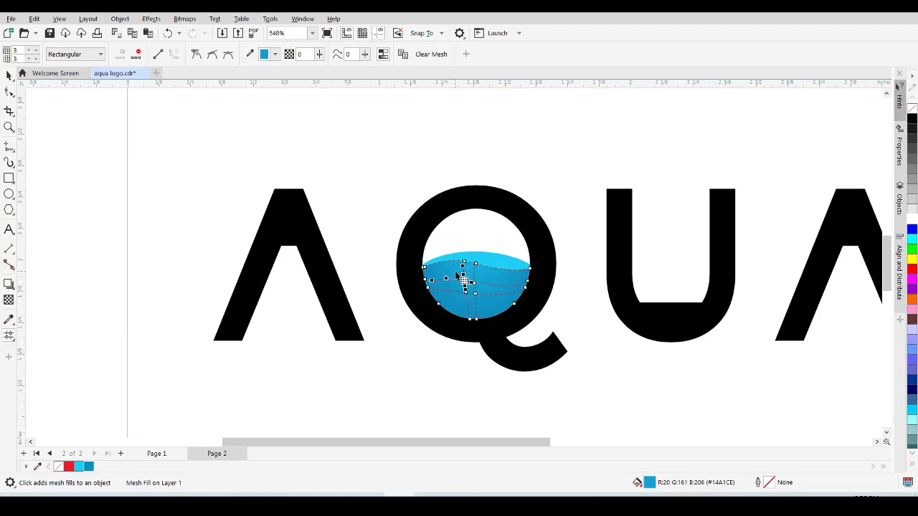
Step: Select the mesh's central nodes, tint them towards light blue, and check the water's shading without the mesh lines
left_click_drag(476, 297, 473, 290)
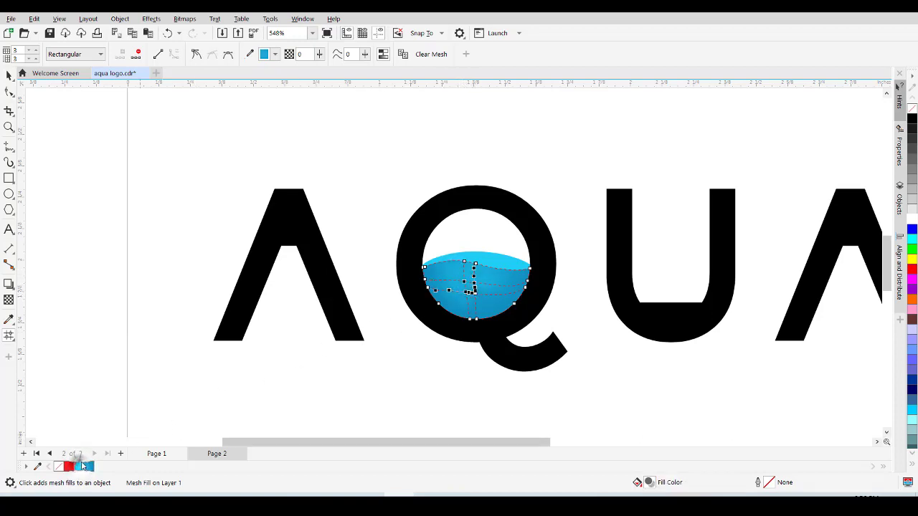
left_click(81, 455)
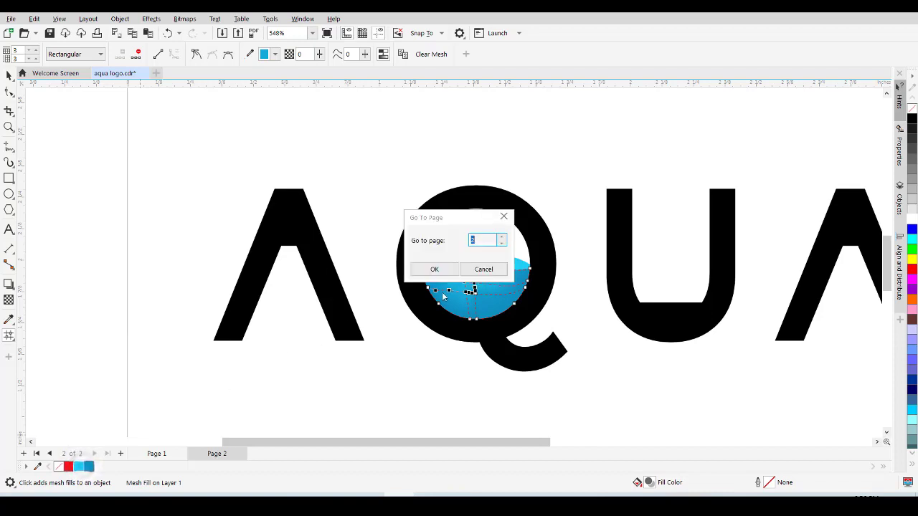
left_click(483, 269)
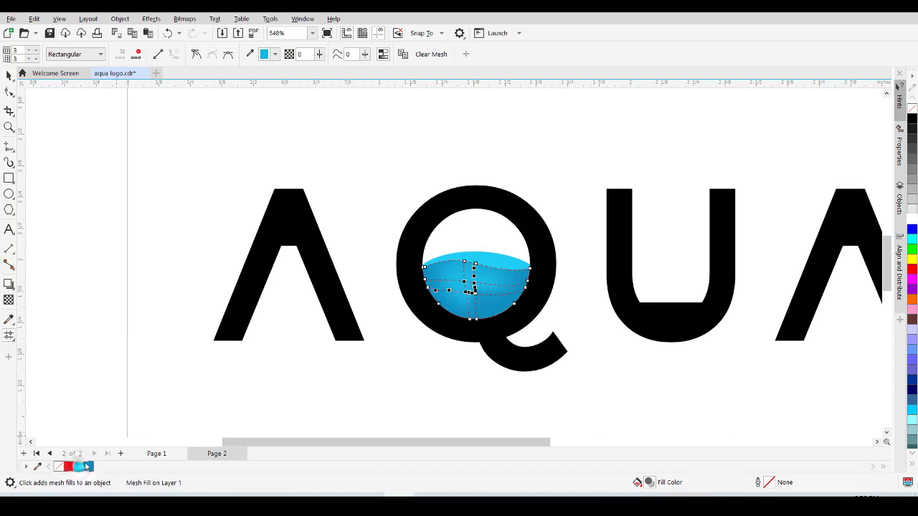
key("space")
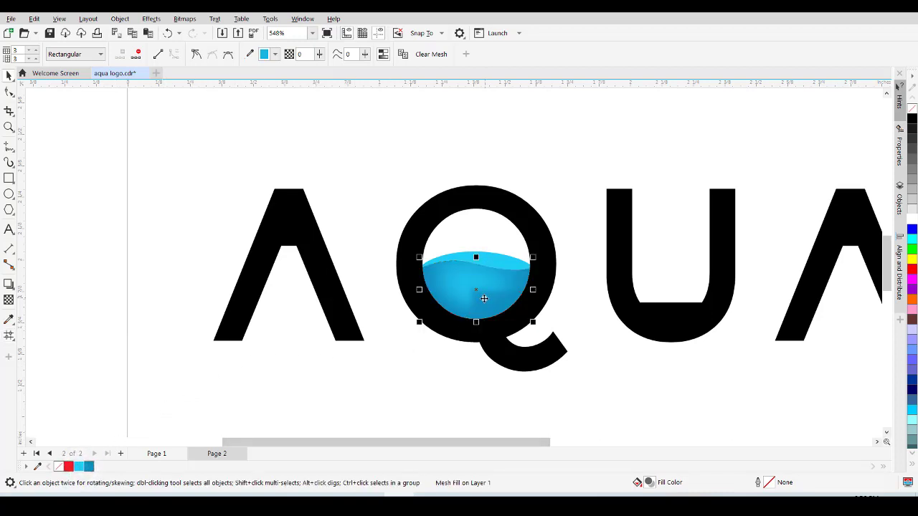
key("space")
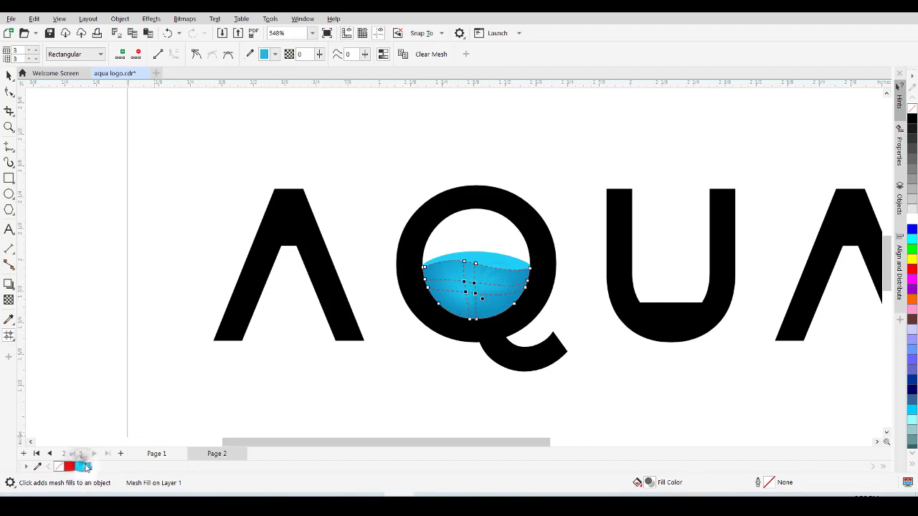
Step: Select the four central mesh nodes of the darker water shape and tint them further towards light blue
key("space")
left_click(402, 365)
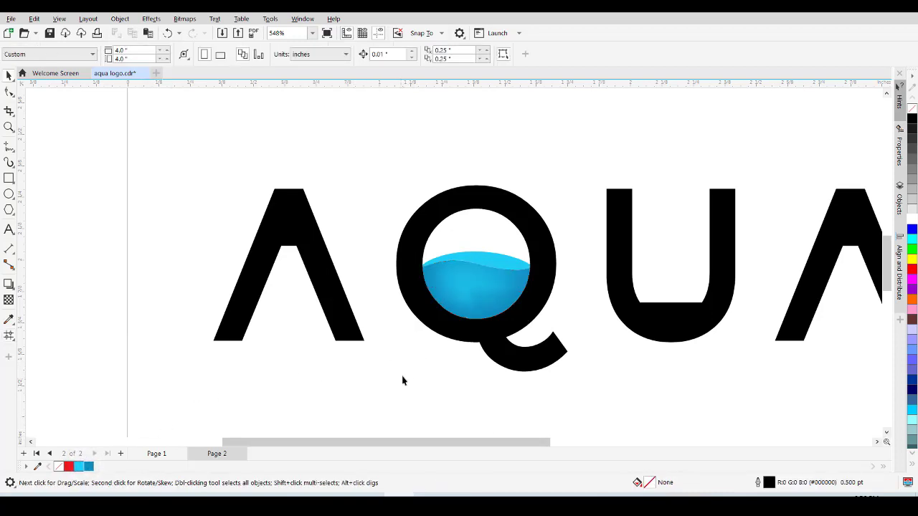
key("space")
left_click(482, 300)
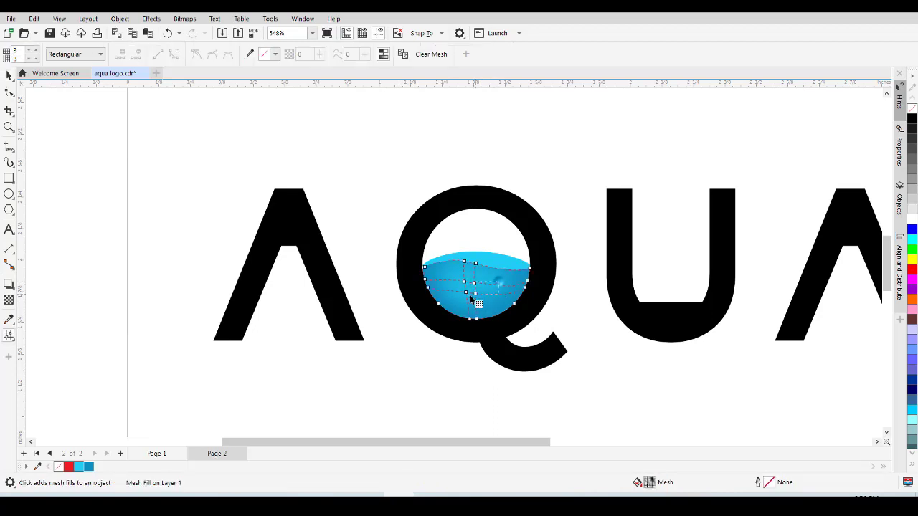
left_click_drag(493, 274, 459, 307)
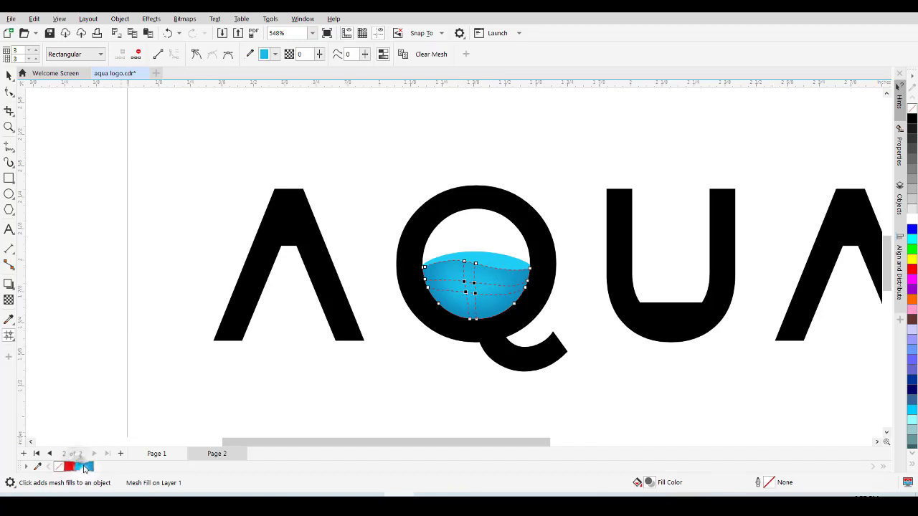
key("space")
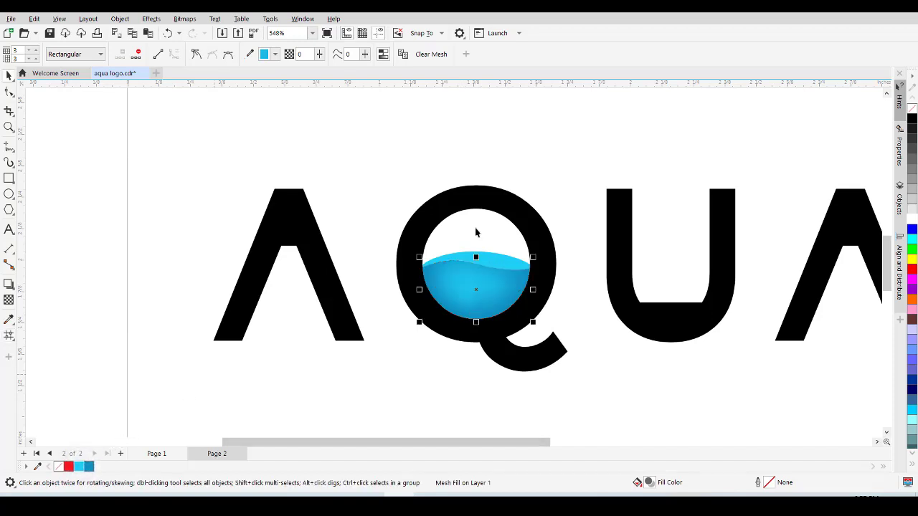
Step: Apply a 2 by 2 rectangular Mesh Fill to the lighter wave in the Q and tint its upper-middle nodes towards white
left_click(489, 260)
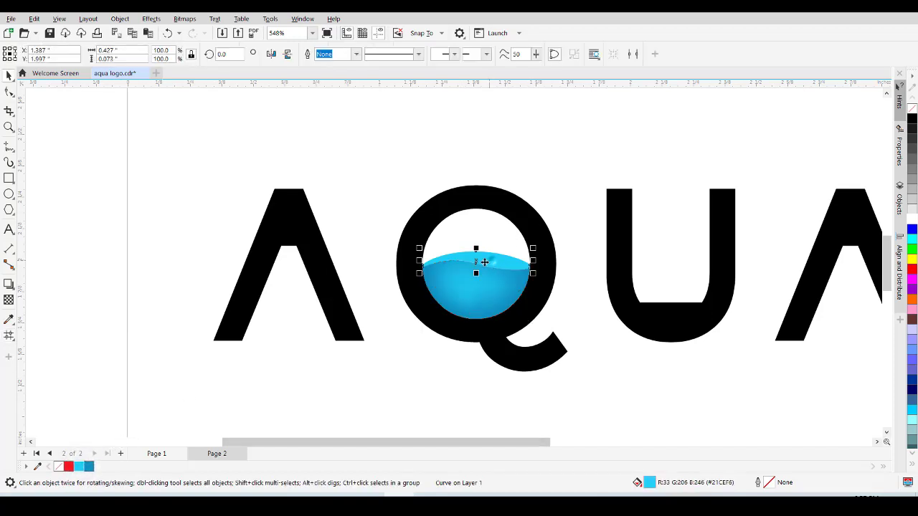
left_click(8, 337)
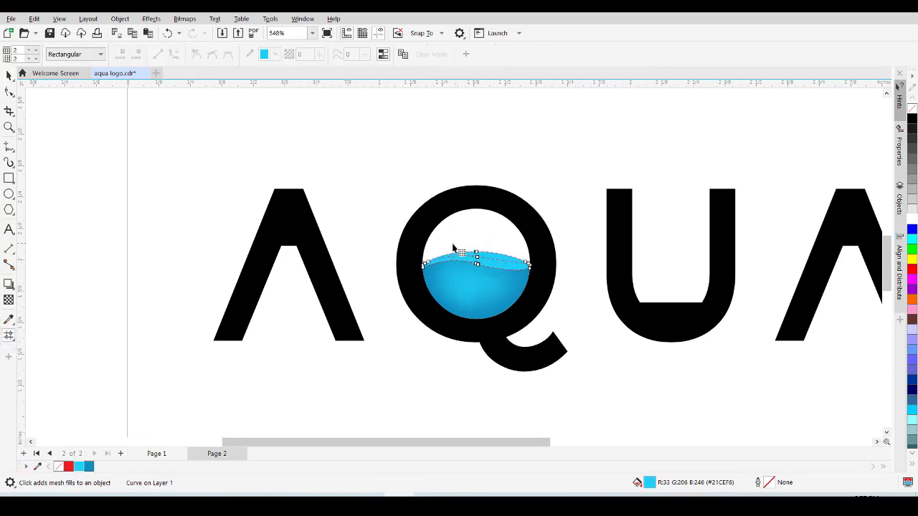
left_click(459, 259)
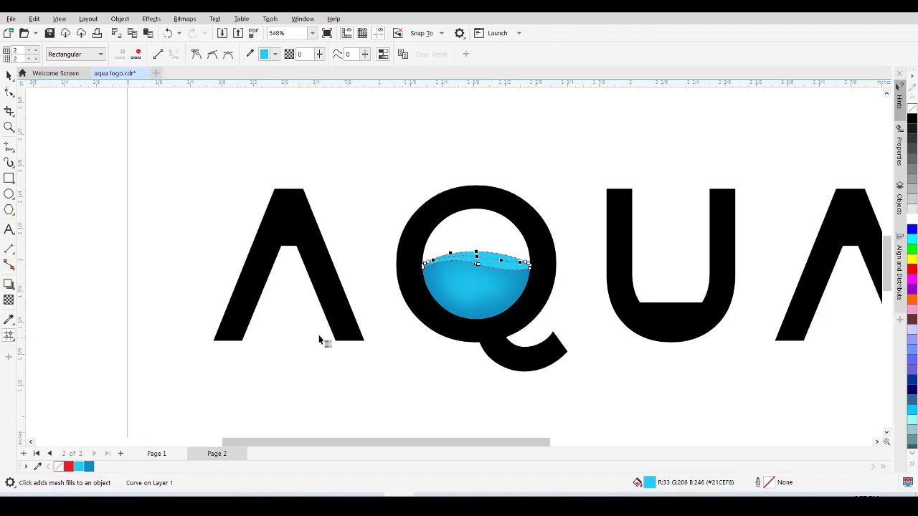
left_click(912, 224)
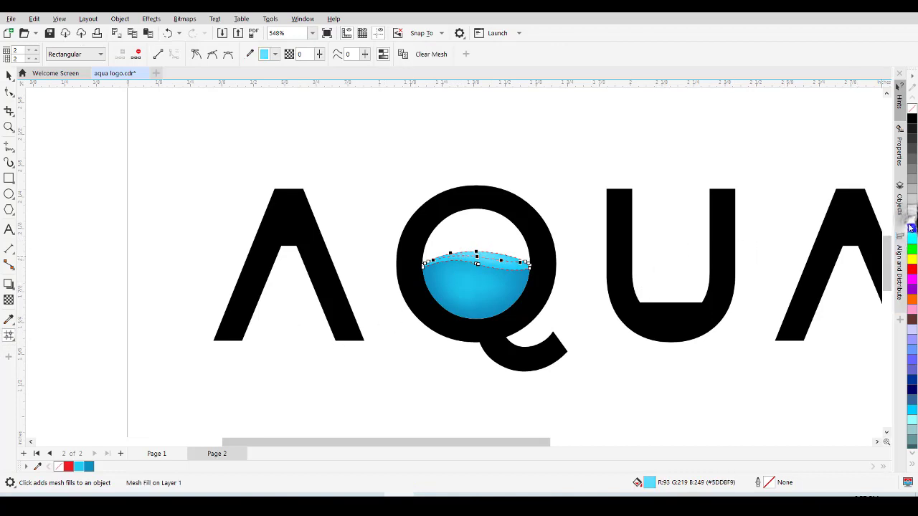
key("space")
left_click(336, 246)
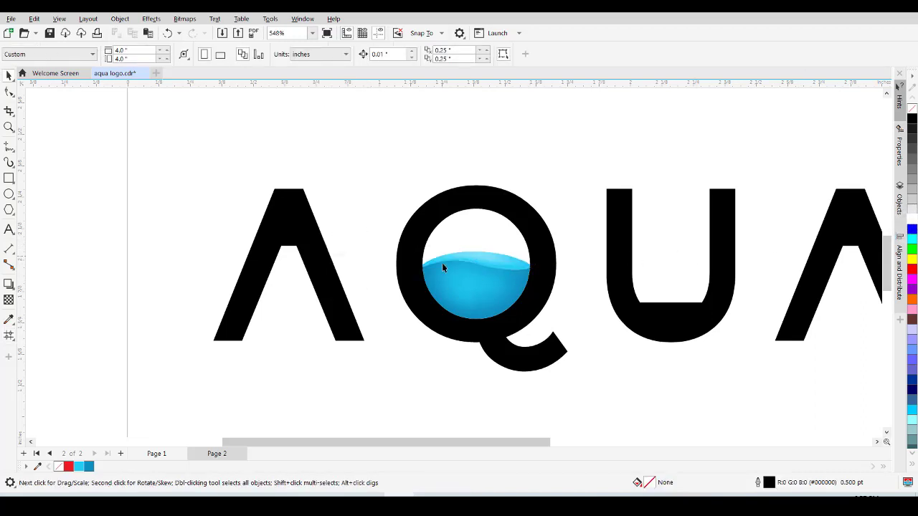
Step: Fill the four AQUA letters white and group them with the water shapes
key("z")
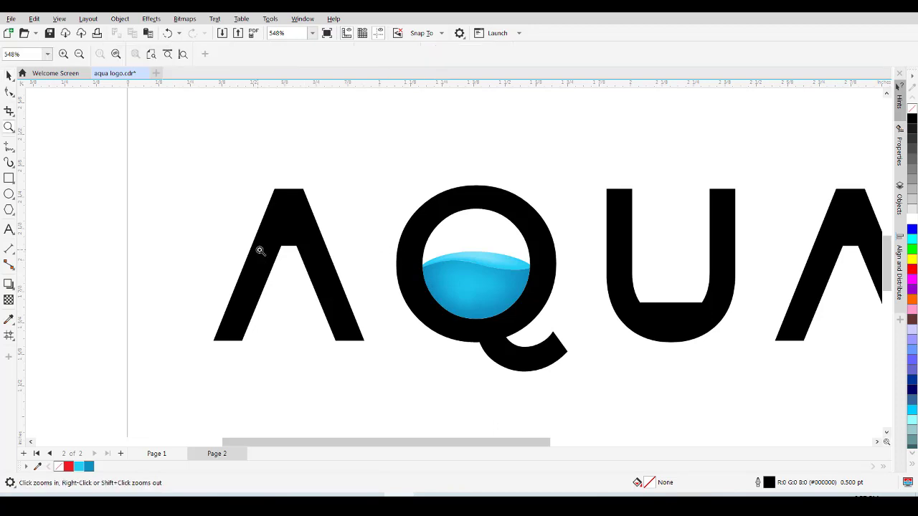
right_click(294, 280)
key("space")
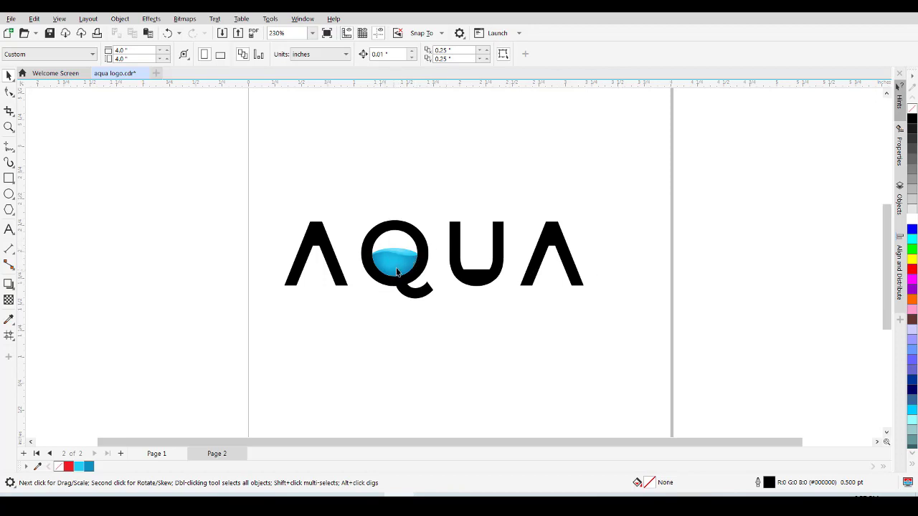
left_click(319, 238)
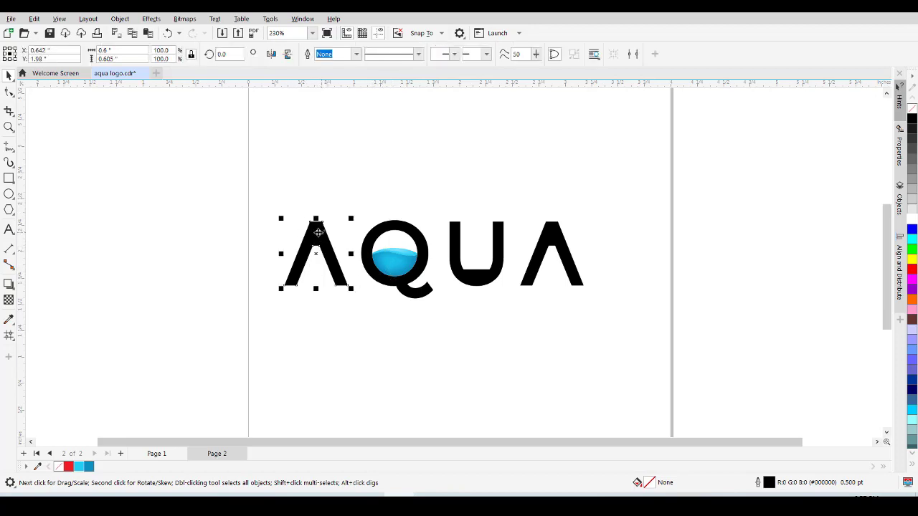
left_click(401, 231, "shift")
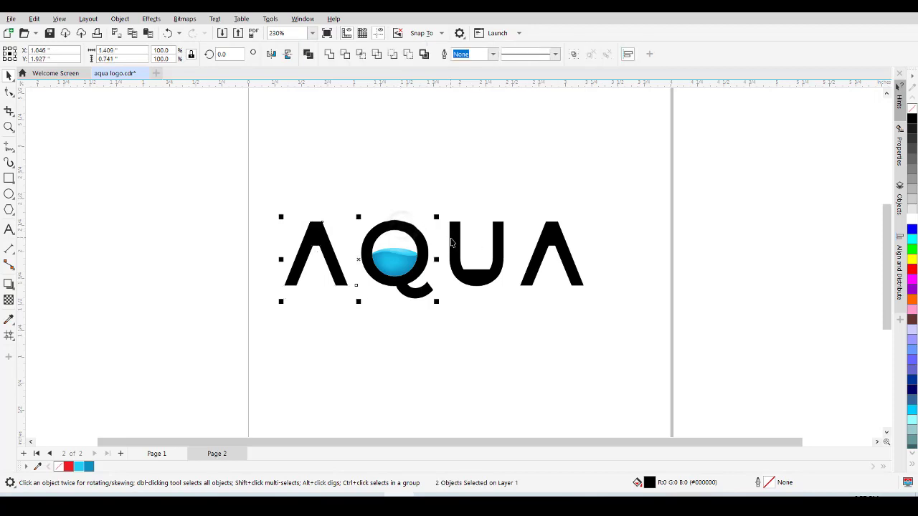
left_click(456, 241, "shift")
left_click(565, 244, "shift")
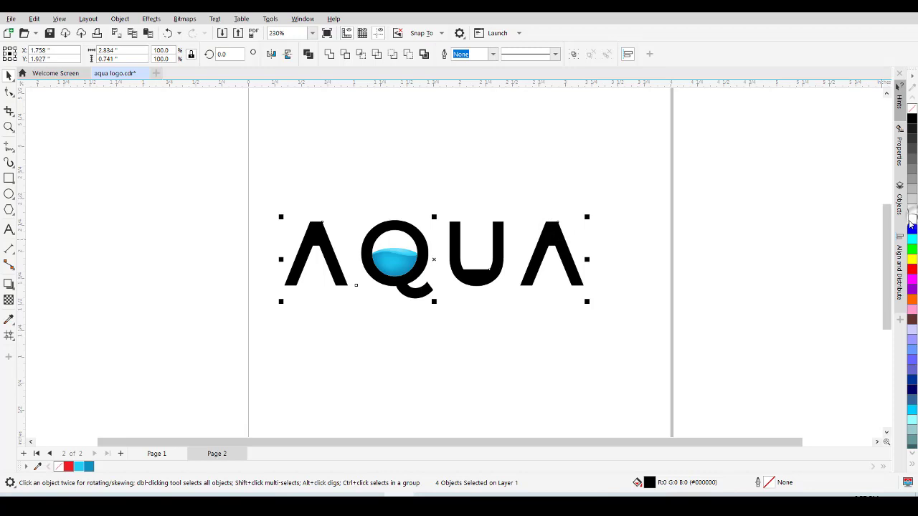
left_click(912, 218)
left_click_drag(205, 188, 634, 331)
key("ctrl+g")
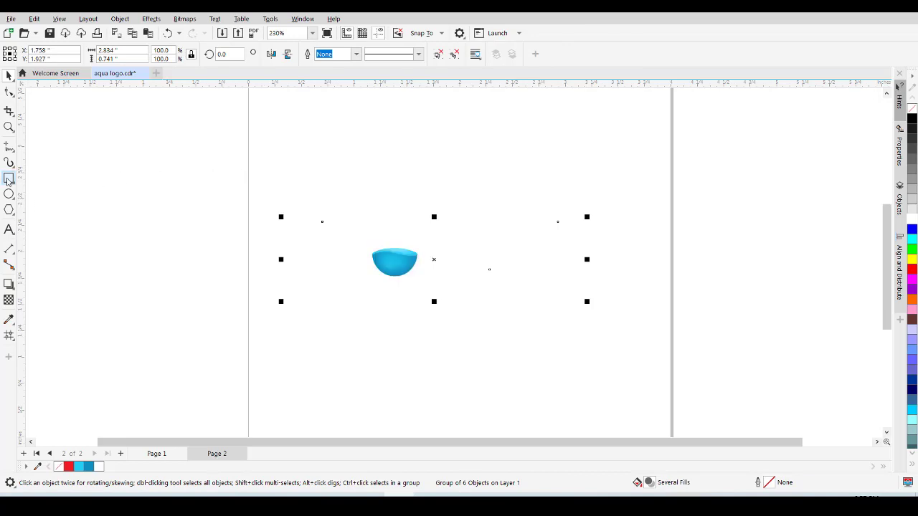
Step: Draw a background rectangle about 3.25 by 2.46 inches and move it to the right side of the page
left_click(8, 178)
left_click_drag(279, 140, 622, 399)
key("space")
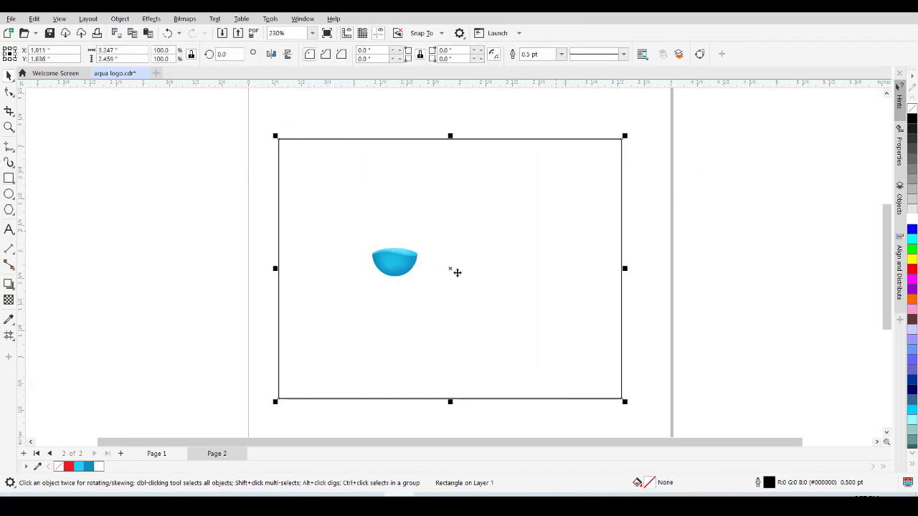
left_click_drag(453, 270, 504, 258)
Step: Fill the rectangle with dark grey #1A1A1A and send it behind the logo
left_click(913, 144)
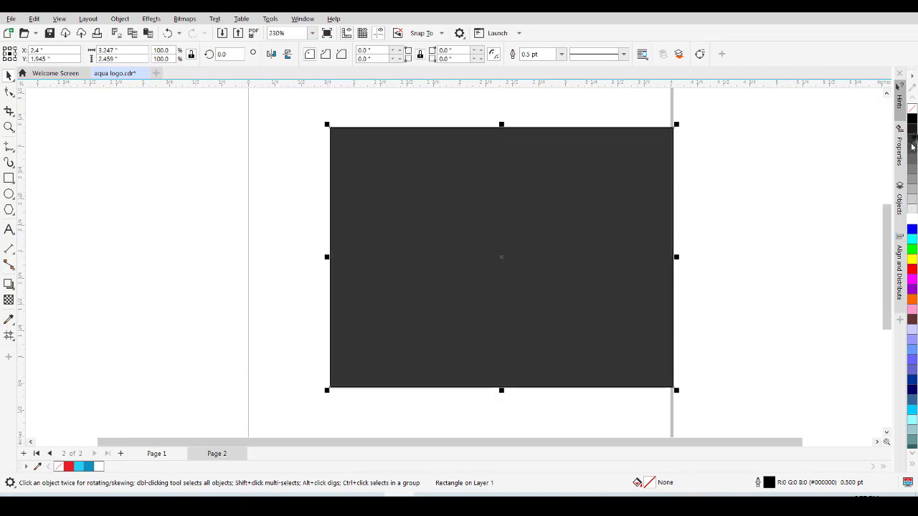
left_click(911, 135)
left_click(911, 133)
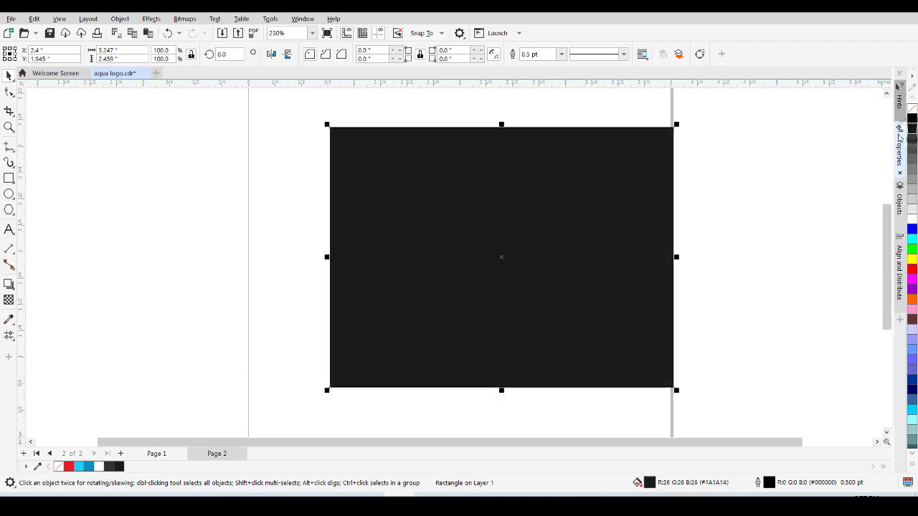
key("shift+Page_Down")
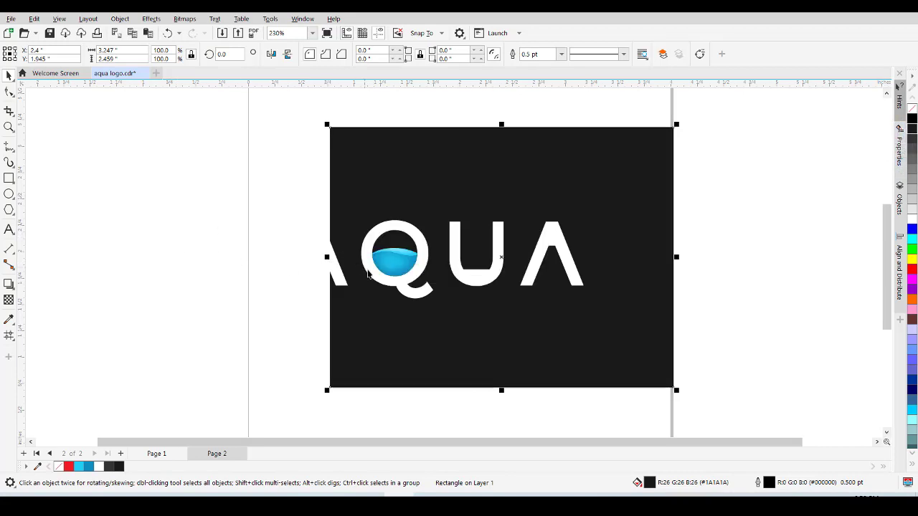
Step: Scale the logo group down proportionally to about 1.8 inches wide
left_click(377, 282)
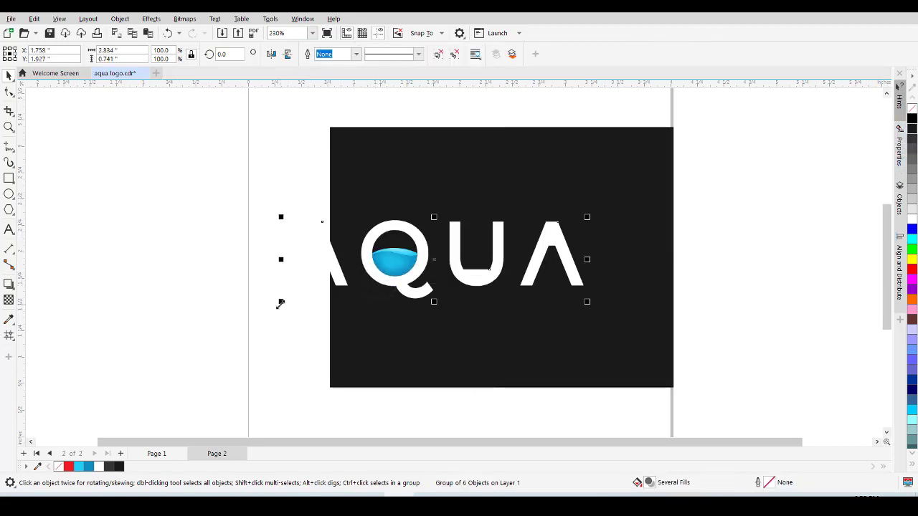
left_click_drag(283, 301, 388, 274)
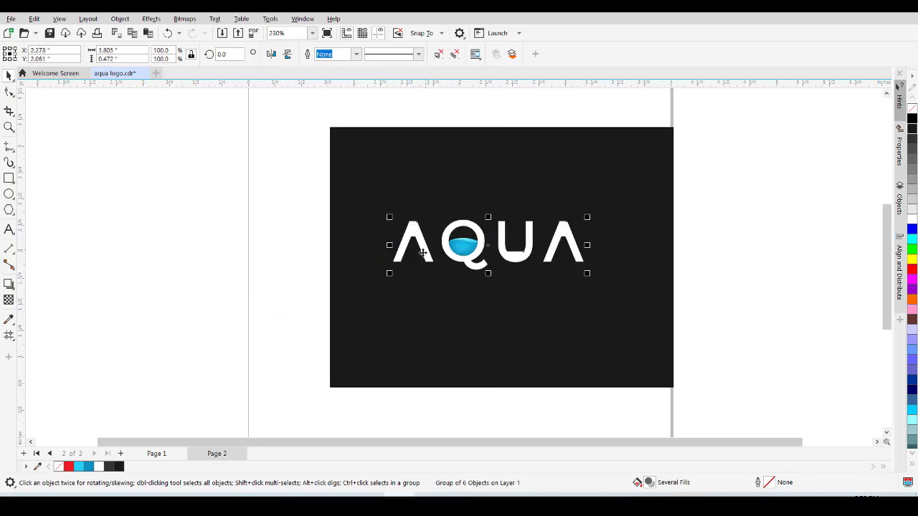
Step: Centre the logo horizontally and vertically on the dark rectangle, and move both together towards the middle of the page
left_click(411, 302, "shift")
key("e")
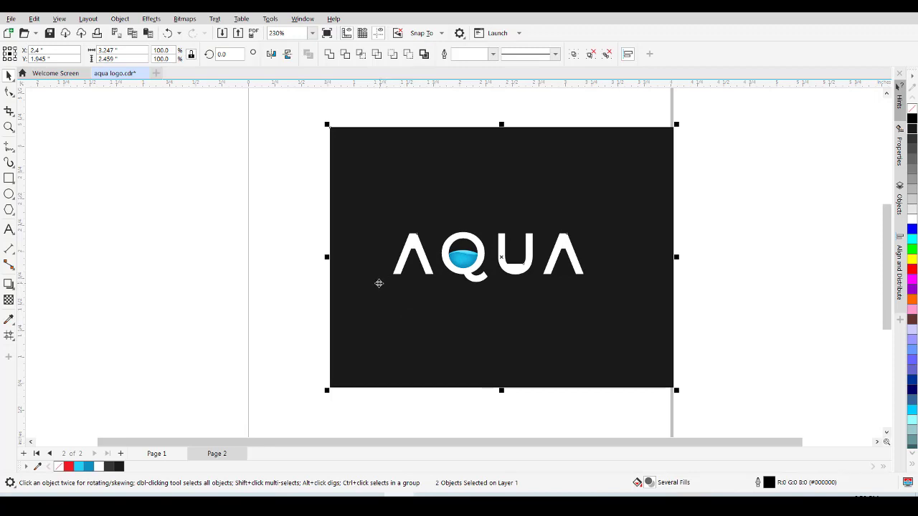
key("c")
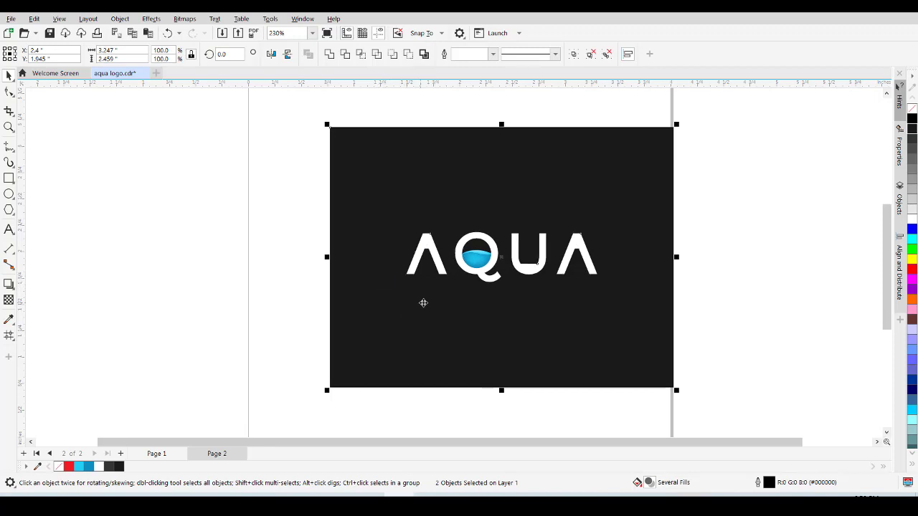
left_click_drag(423, 304, 353, 317)
left_click(202, 315)
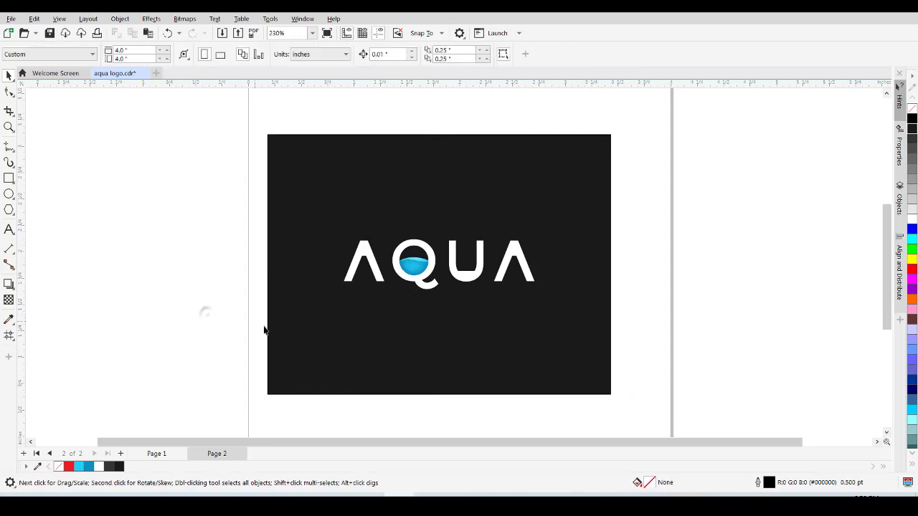
Step: Ungroup the logo and select the lighter wave inside the Q
key("z")
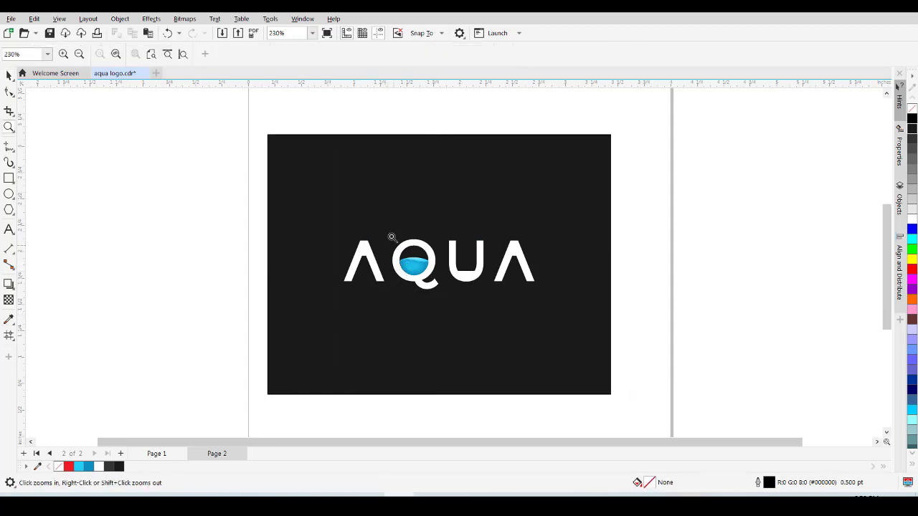
left_click_drag(380, 226, 470, 289)
key("space")
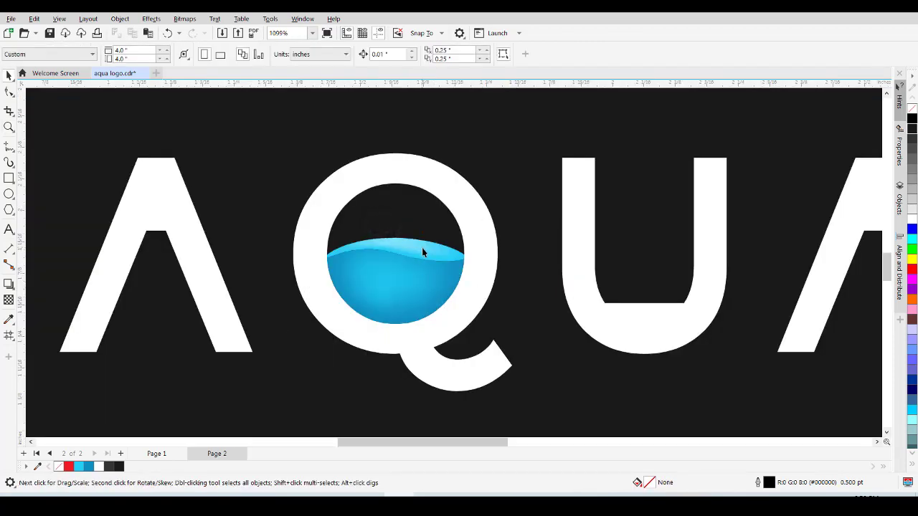
left_click(422, 251)
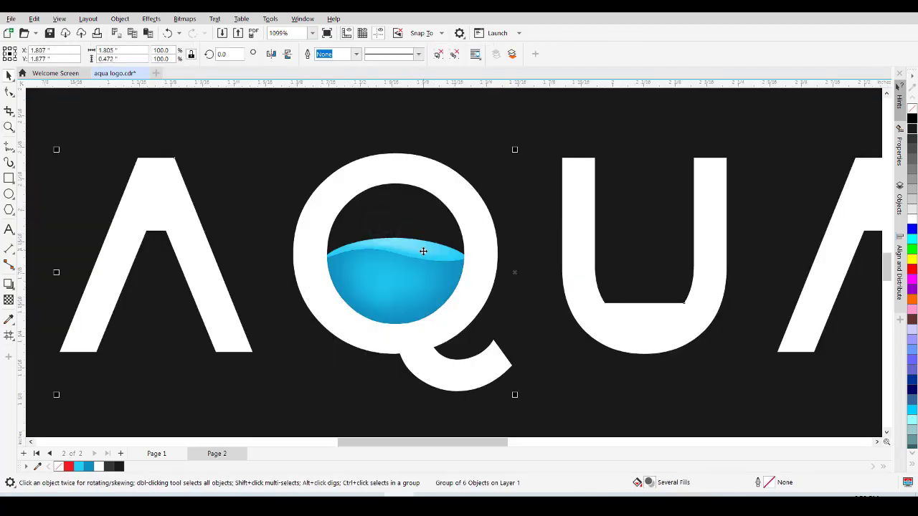
left_click(438, 55)
left_click(403, 256)
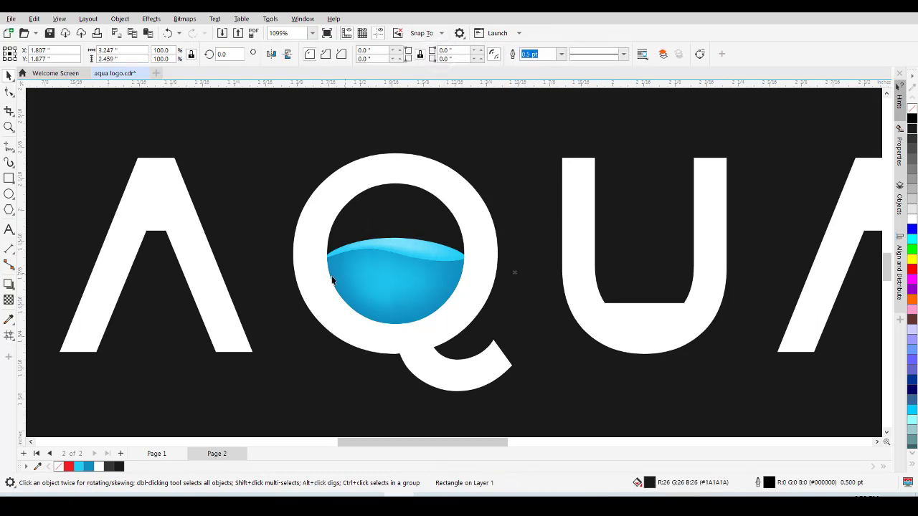
left_click(417, 253)
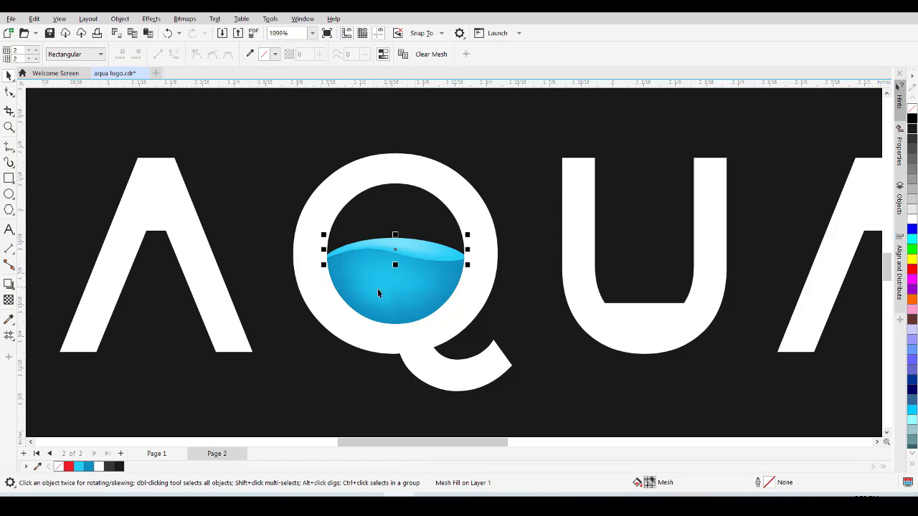
Step: Try a light-blue #21CEF6 outline and a small downward move on the lighter wave, undoing each
right_click(79, 467)
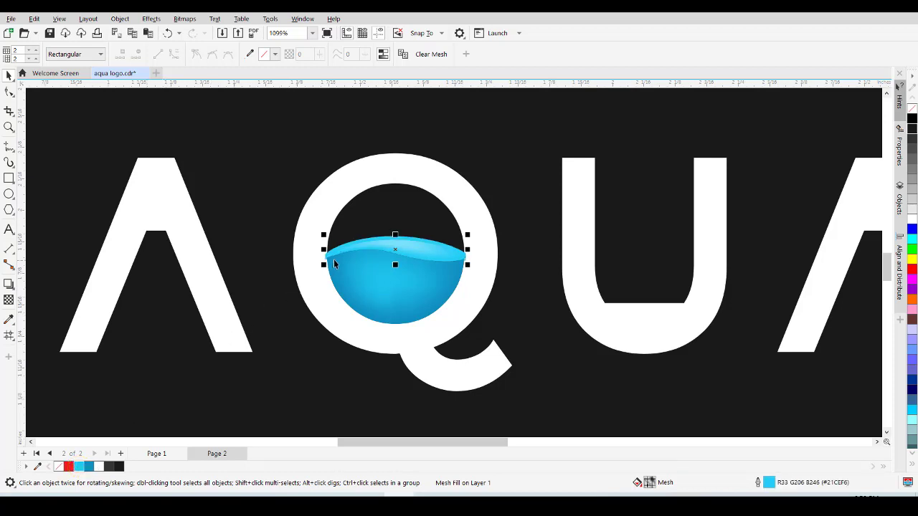
key("ctrl+z")
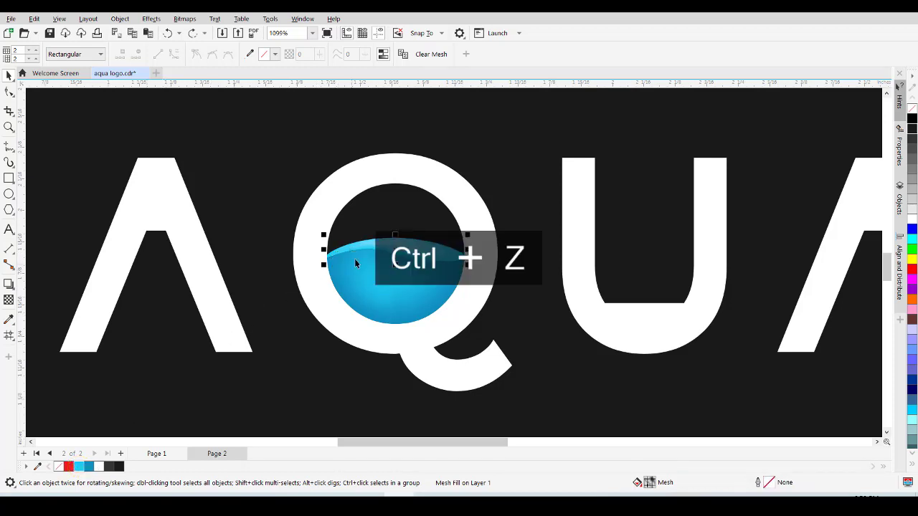
left_click(336, 265)
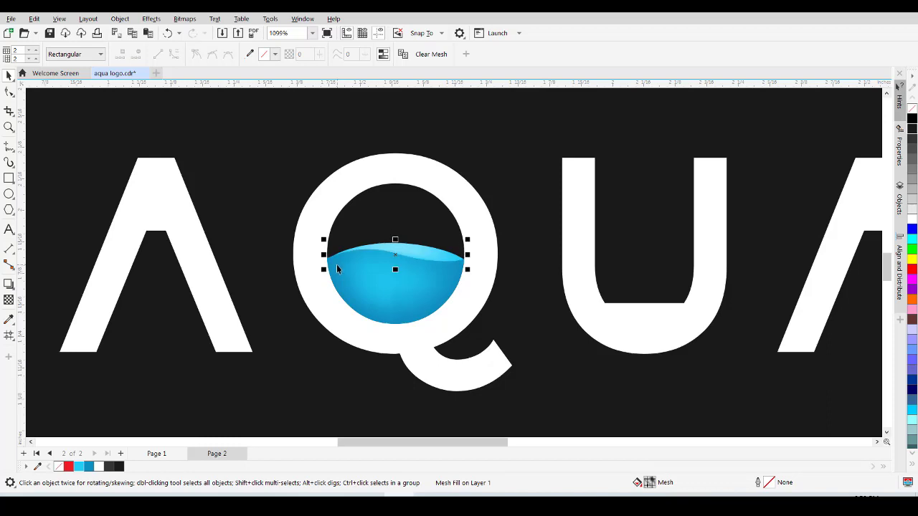
key("ctrl+z")
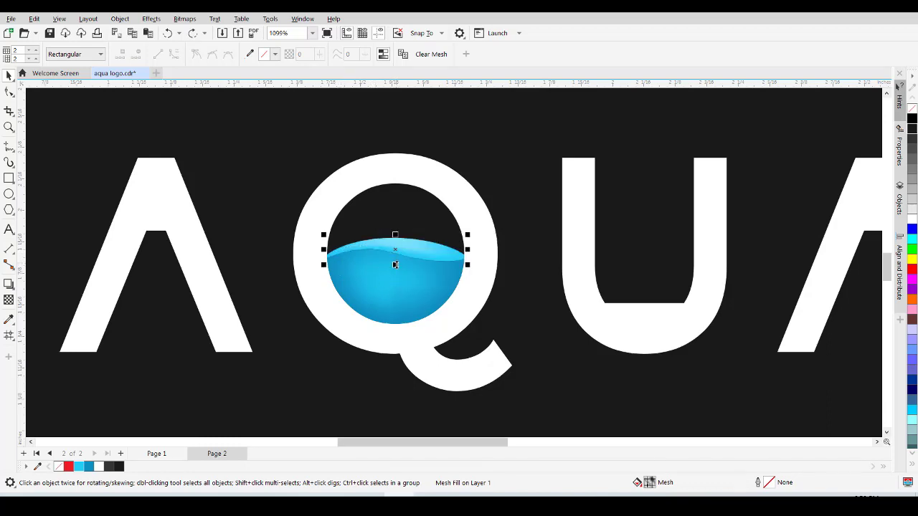
Step: Slightly adjust the lighter wave's height from its lower edge and deselect it to view the whole logo
left_click_drag(395, 265, 396, 264)
scroll(347, 287, "down", 5)
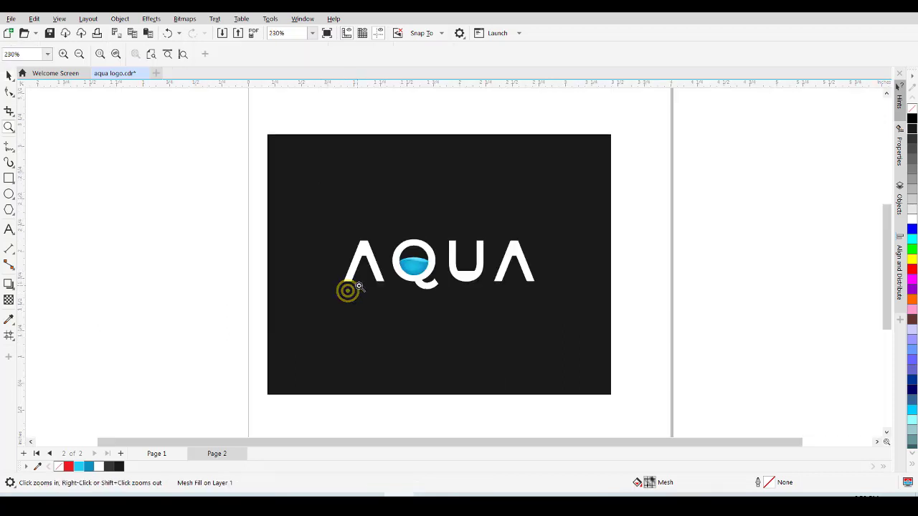
left_click(227, 254)
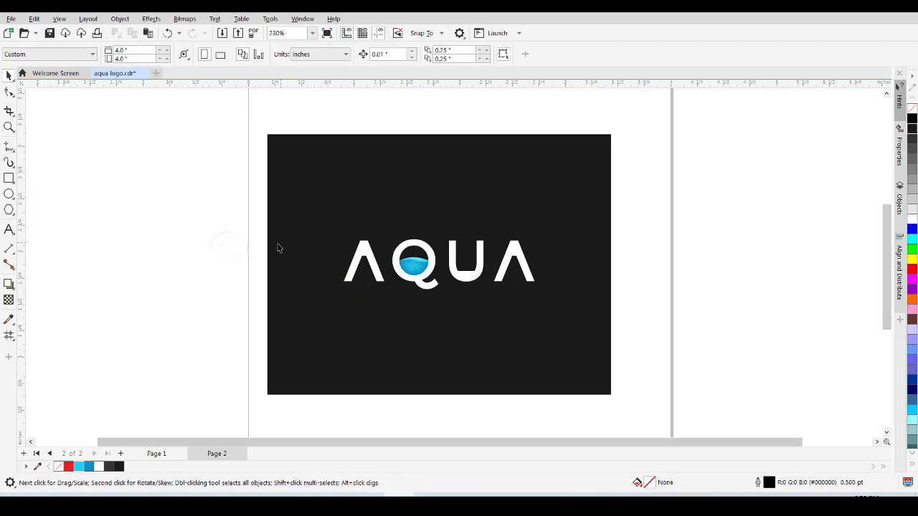
Step: Group the AQUA letters and the water shapes inside the Q into one object, separate from the dark rectangle
left_click_drag(295, 284, 400, 306)
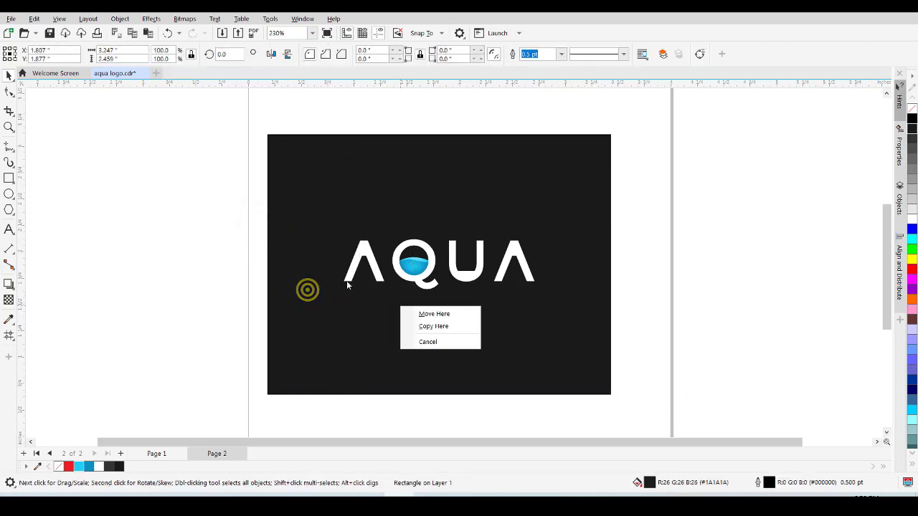
key("Escape")
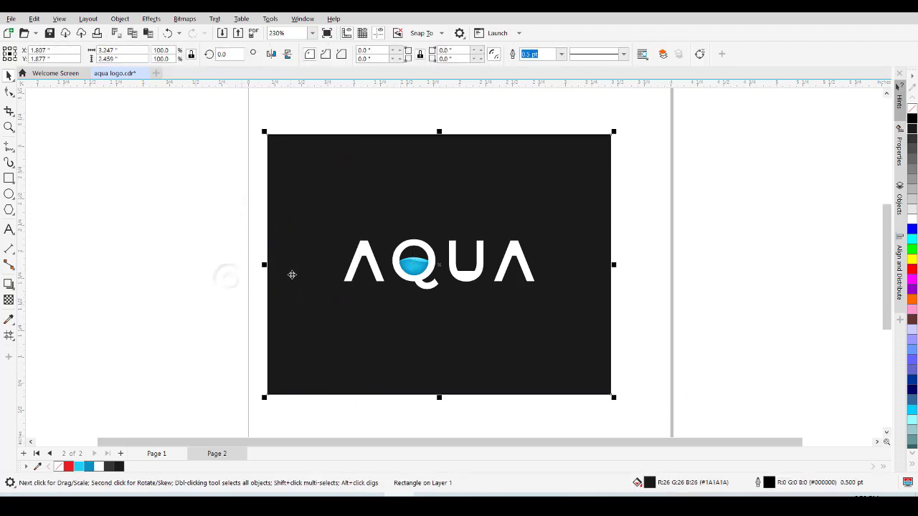
left_click_drag(256, 205, 570, 312)
key("ctrl+g")
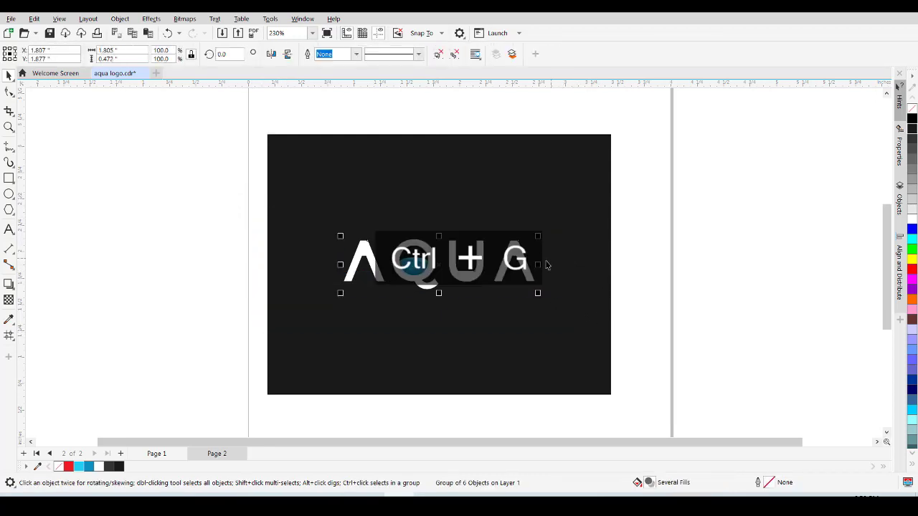
left_click(464, 326, "shift")
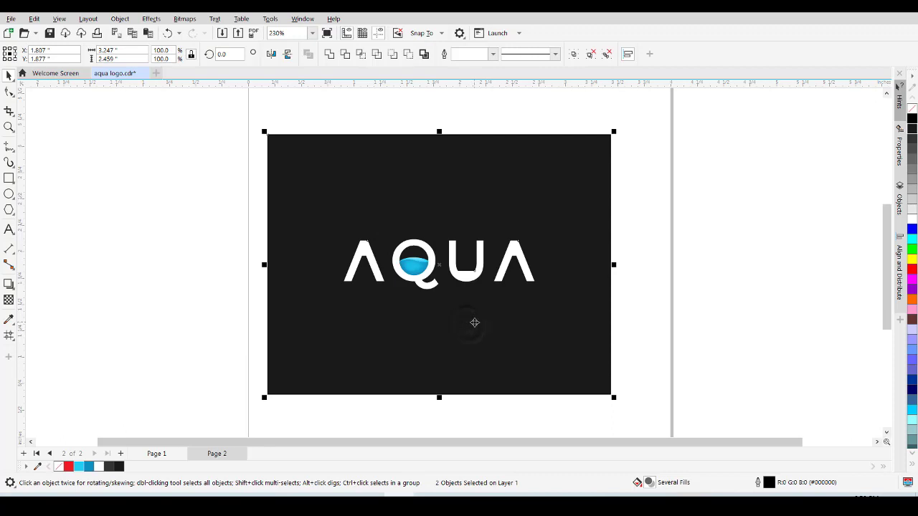
left_click(176, 247)
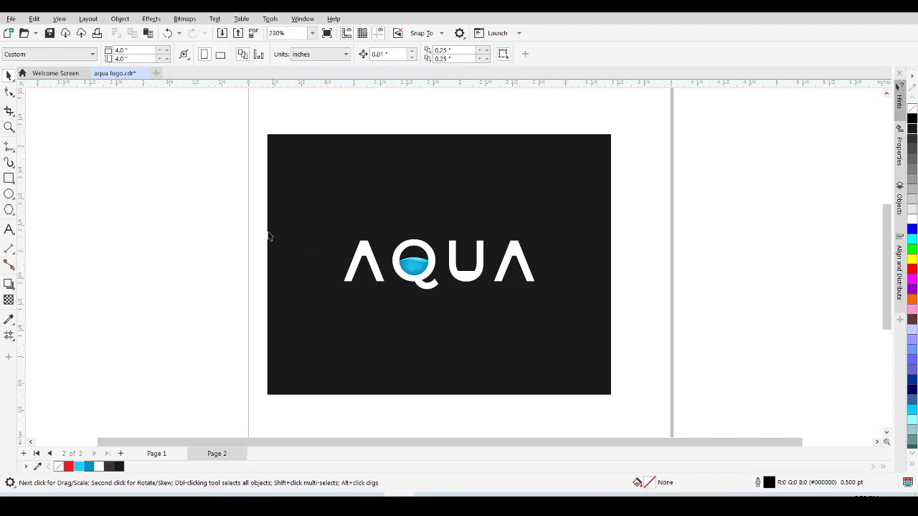
left_click_drag(262, 208, 544, 308)
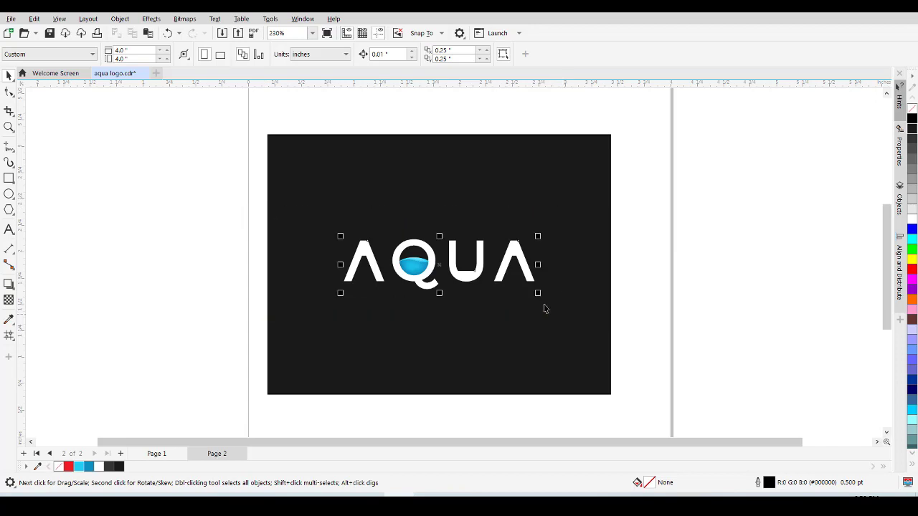
left_click(248, 214)
left_click_drag(262, 199, 590, 331)
left_click(629, 263)
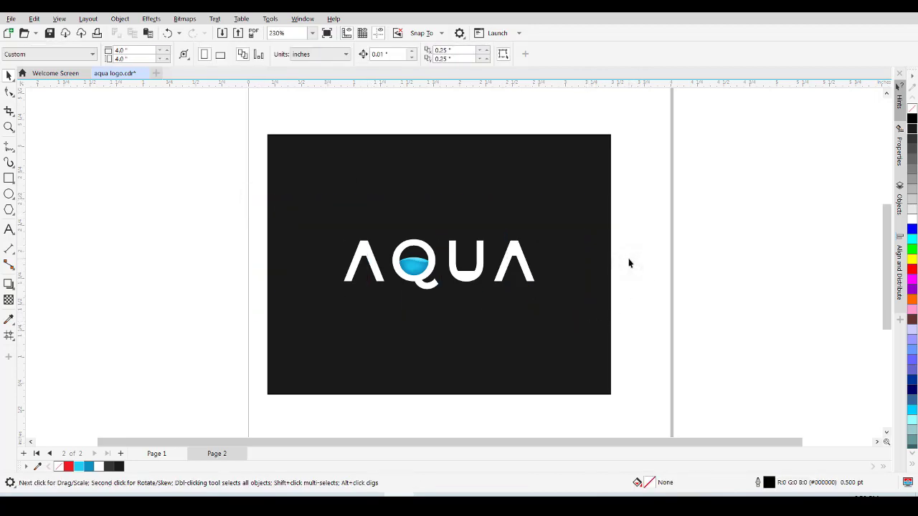